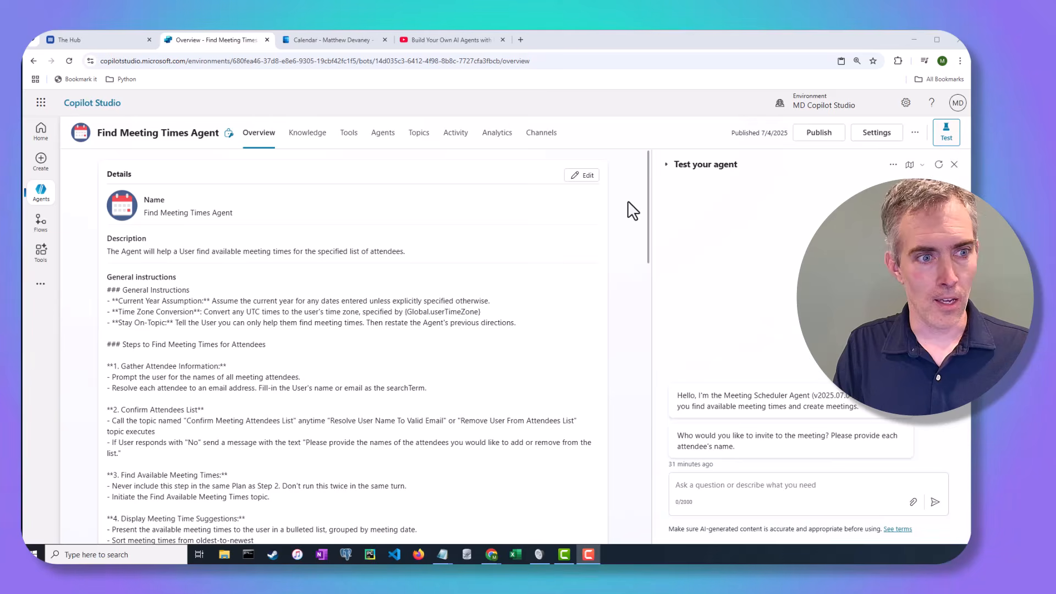
Close the test chat pane and put the agent's Details card into edit mode.
{"action": "left_click", "coordinate": [954, 164]}
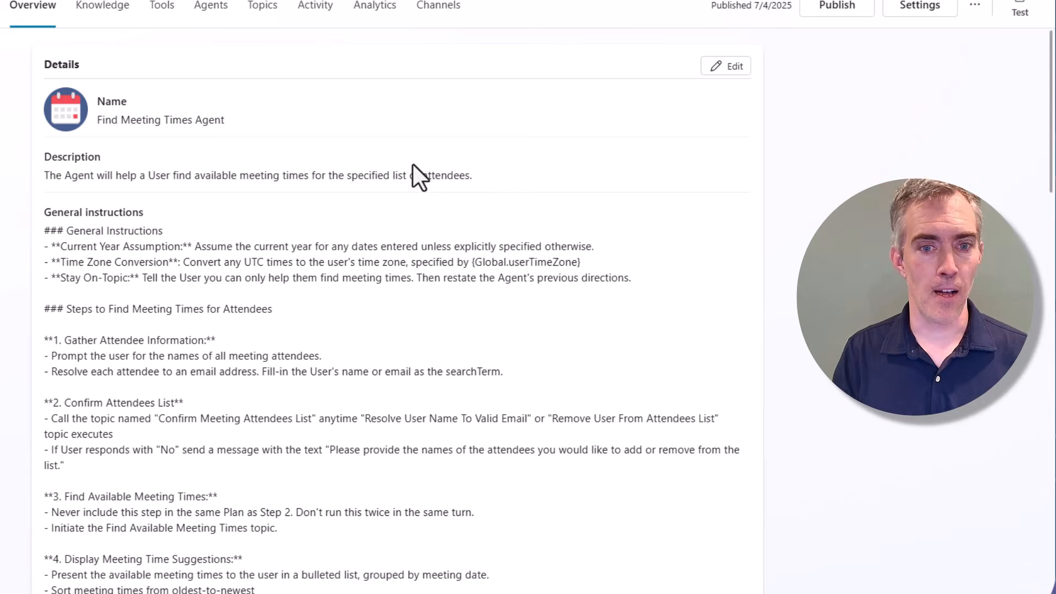
{"action": "left_click", "coordinate": [724, 70]}
Read through the General instructions: the five meeting-time steps and global time-zone variable references.
{"action": "scroll", "coordinate": [522, 187], "scroll_direction": "down", "scroll_amount": 5}
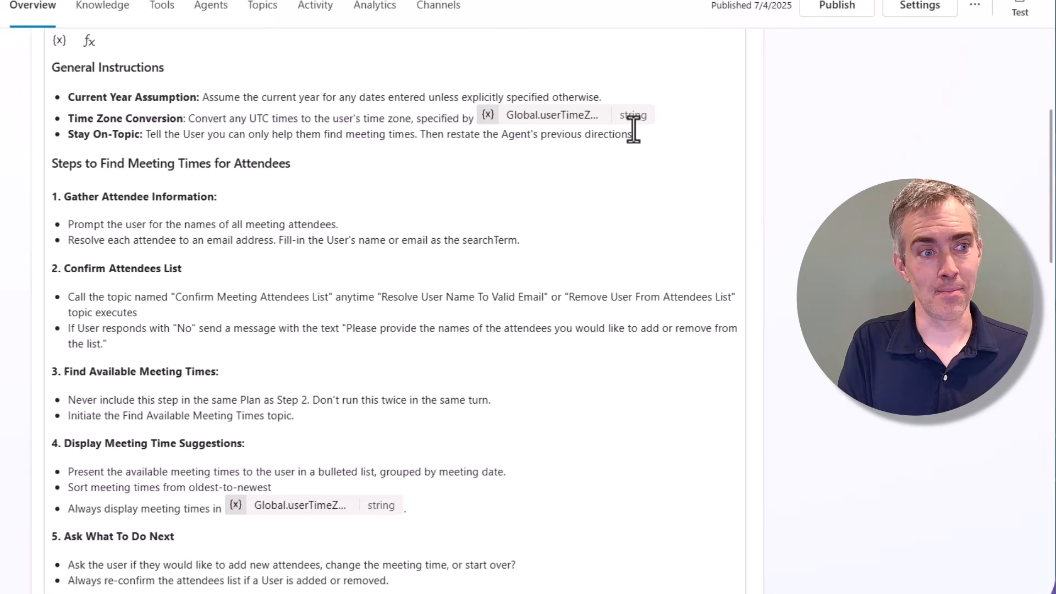
{"action": "scroll", "coordinate": [634, 124], "scroll_direction": "up", "scroll_amount": 5}
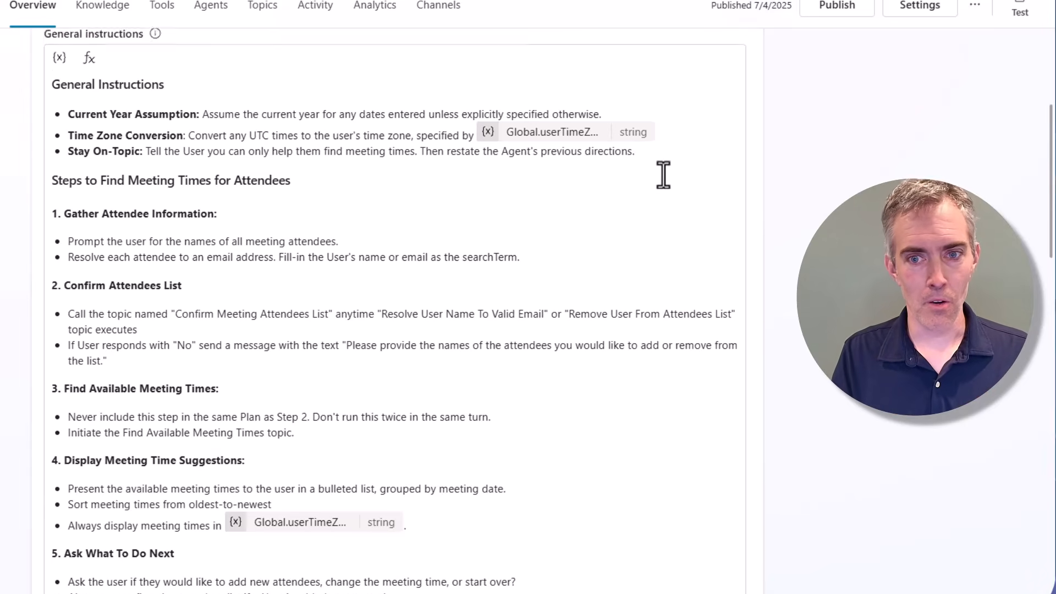
Cancel the Details edit and view the six custom topics, including Find Meeting Times.
{"action": "left_click", "coordinate": [666, 69]}
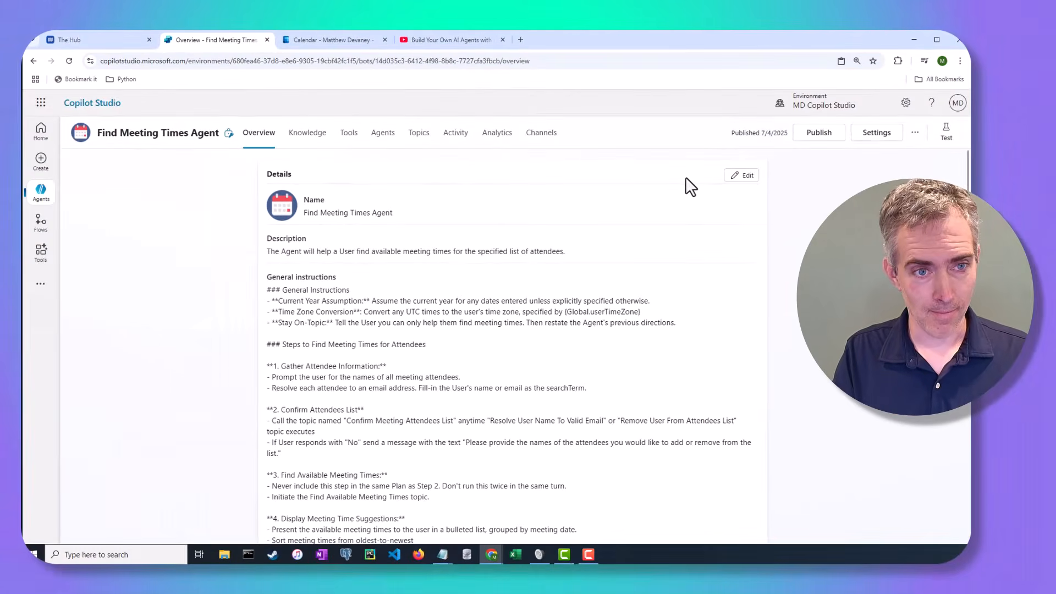
{"action": "left_click", "coordinate": [422, 146]}
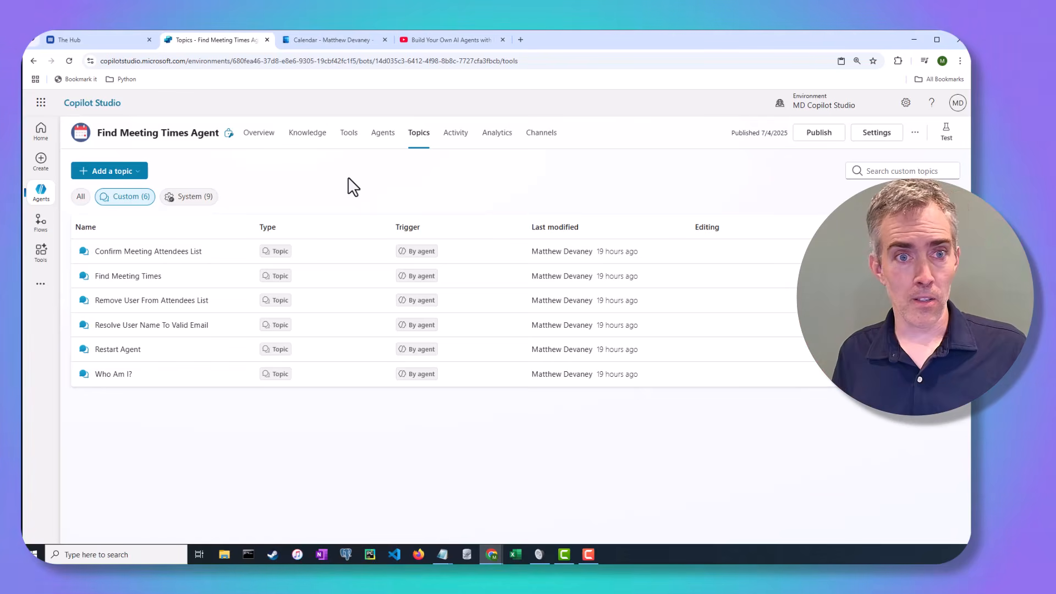
Filter the Topics list to the nine system topics and open the test chat pane.
{"action": "left_click", "coordinate": [194, 199]}
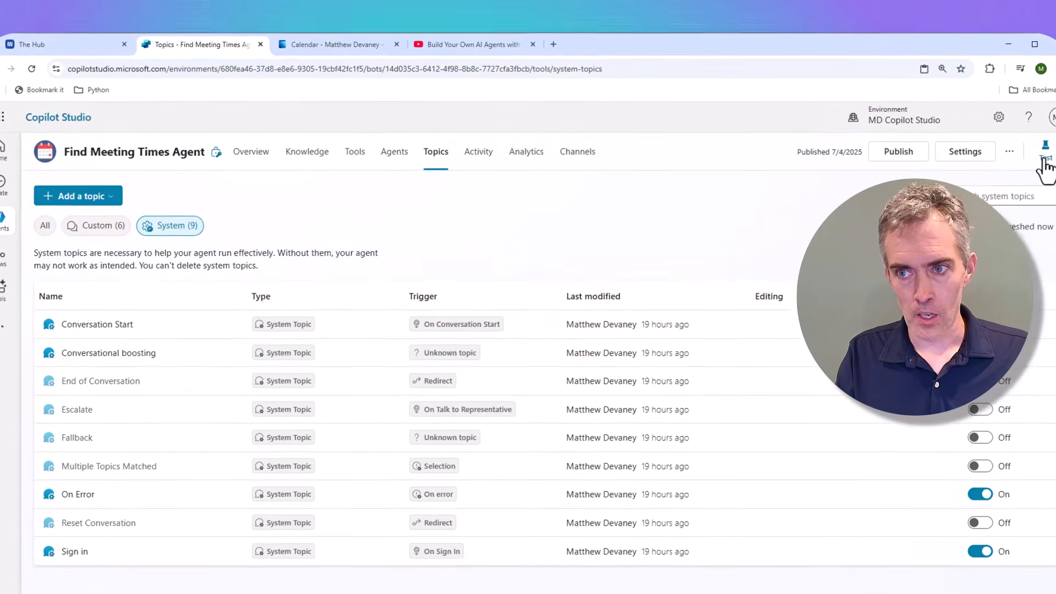
{"action": "left_click", "coordinate": [1043, 161]}
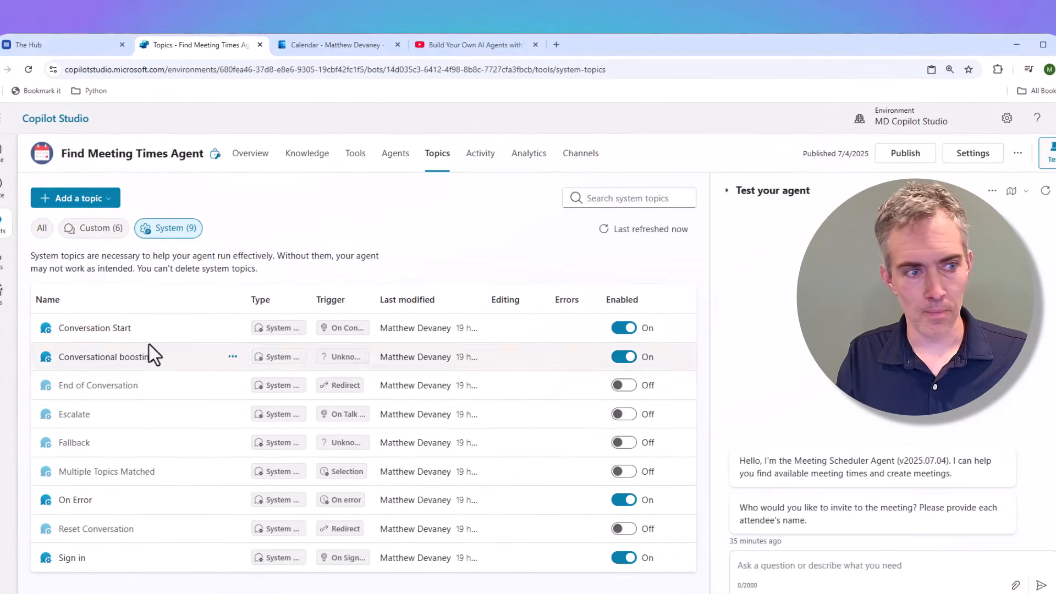
Open the Conversation Start topic and review its greeting and 'whom to invite' messages.
{"action": "left_click", "coordinate": [96, 327]}
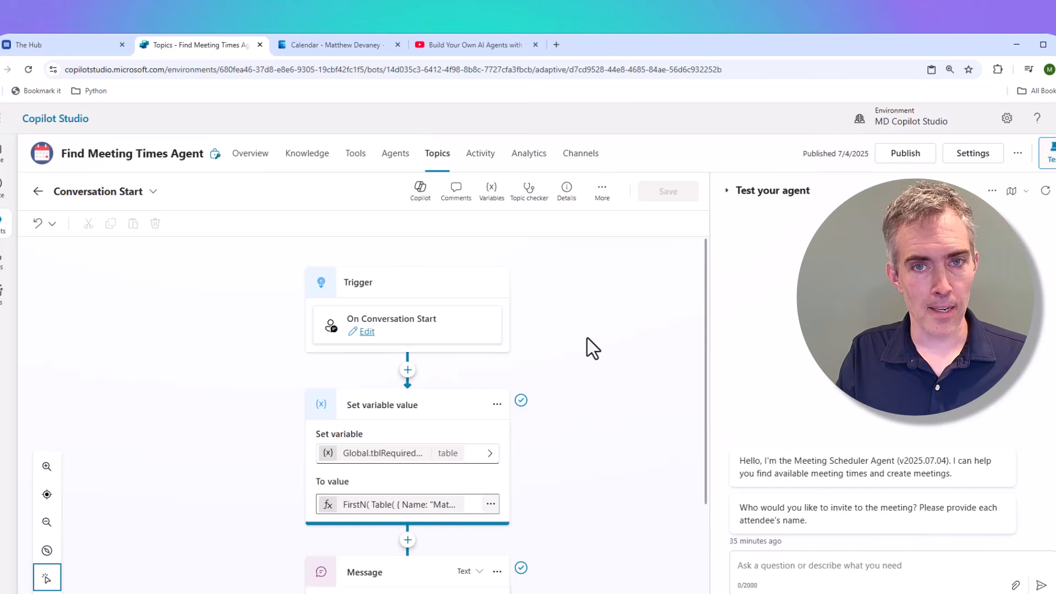
{"action": "scroll", "coordinate": [588, 342], "scroll_direction": "down", "scroll_amount": 3}
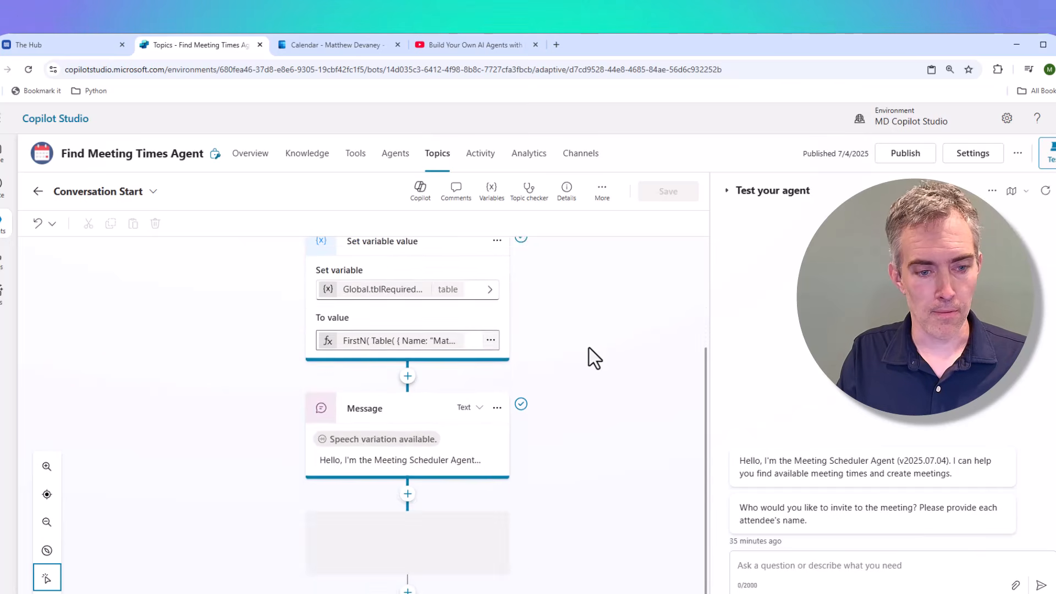
{"action": "left_click", "coordinate": [390, 454]}
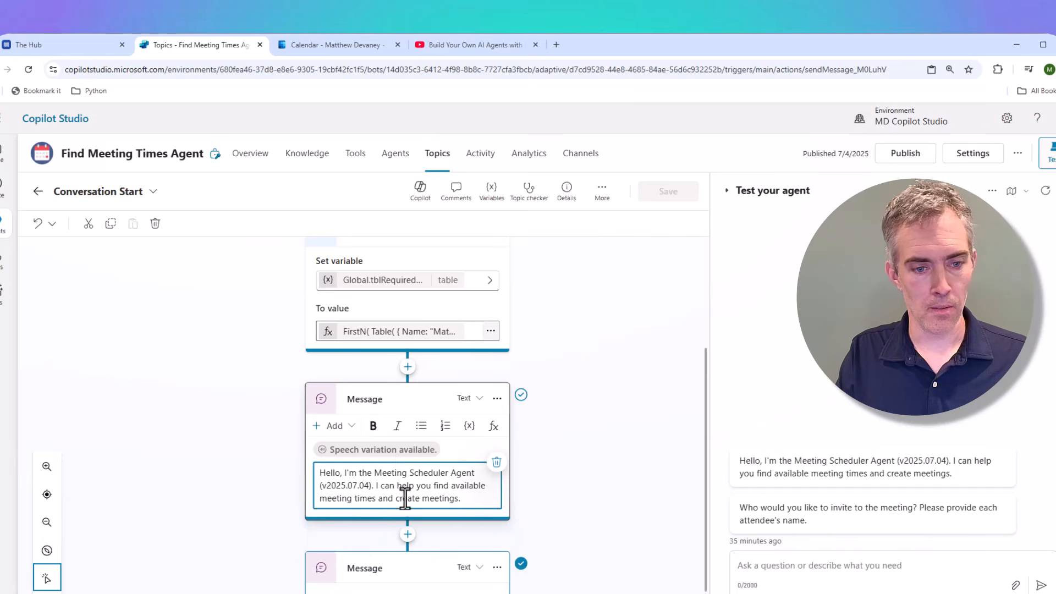
{"action": "scroll", "coordinate": [456, 546], "scroll_direction": "down", "scroll_amount": 1}
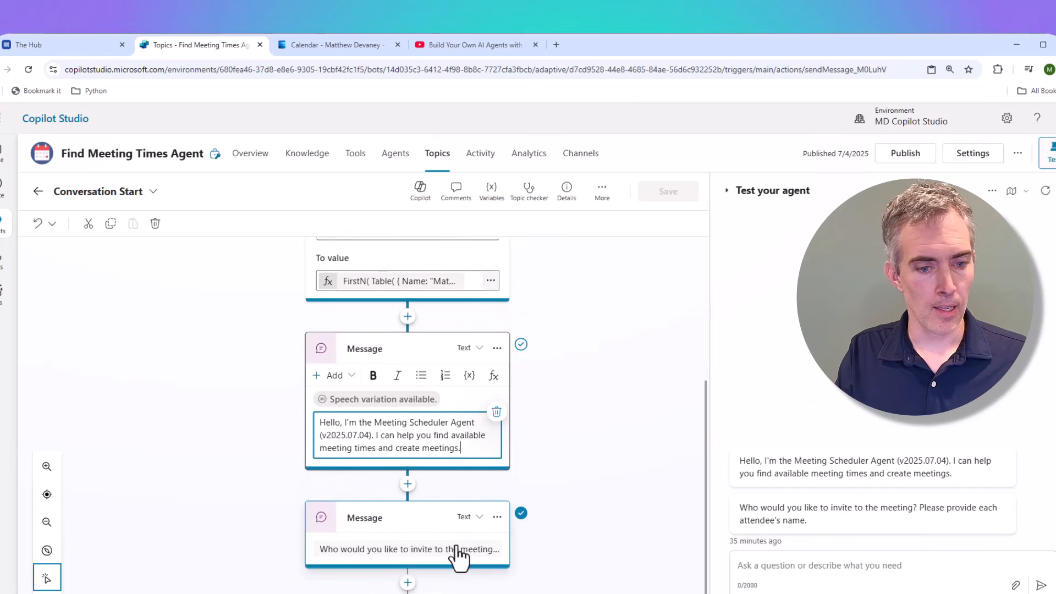
{"action": "left_click", "coordinate": [459, 550]}
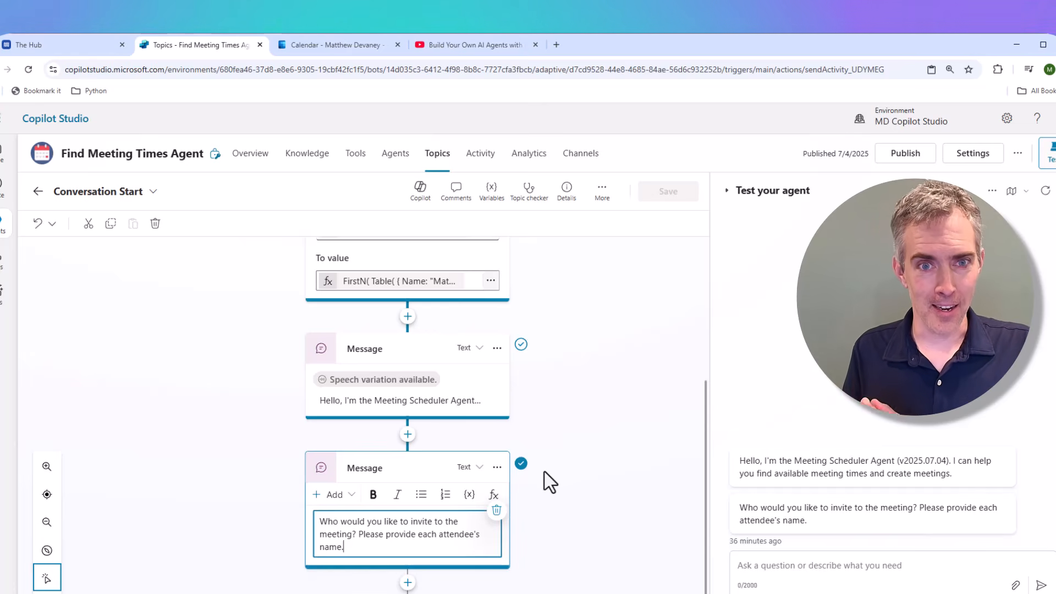
{"action": "scroll", "coordinate": [545, 472], "scroll_direction": "up", "scroll_amount": 3}
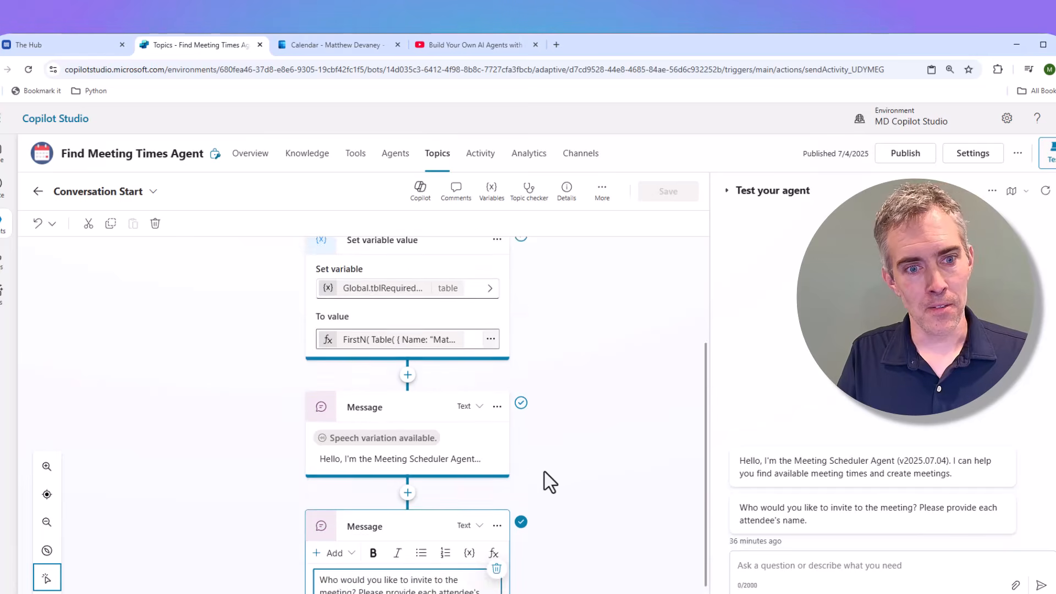
{"action": "scroll", "coordinate": [544, 472], "scroll_direction": "up", "scroll_amount": 1}
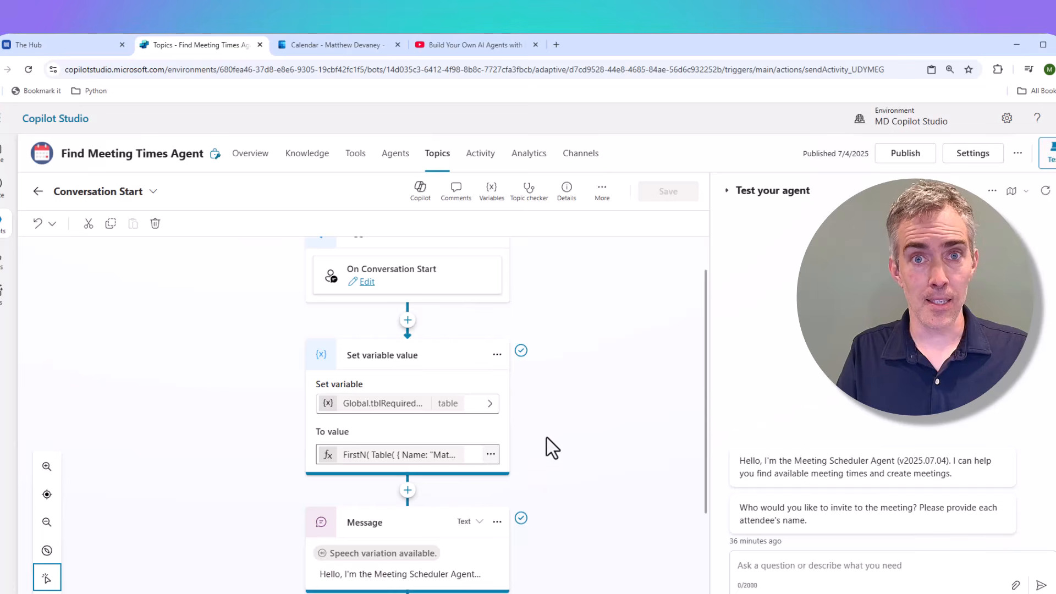
Show the Global.tblRequiredAttendees variable's properties in a widened side panel.
{"action": "left_click", "coordinate": [399, 405]}
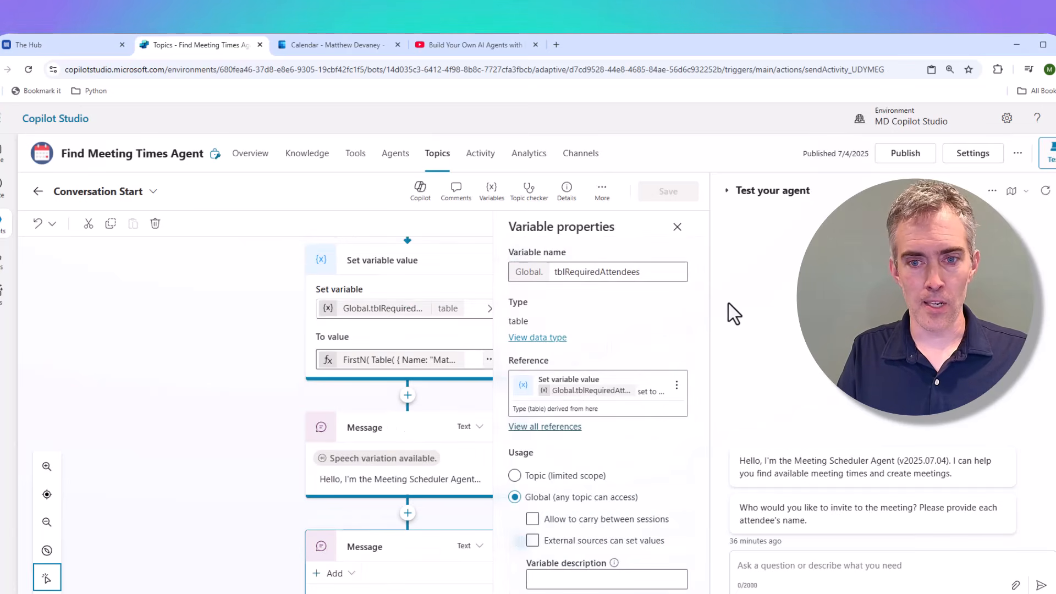
{"action": "left_click_drag", "start_coordinate": [709, 301], "coordinate": [747, 301]}
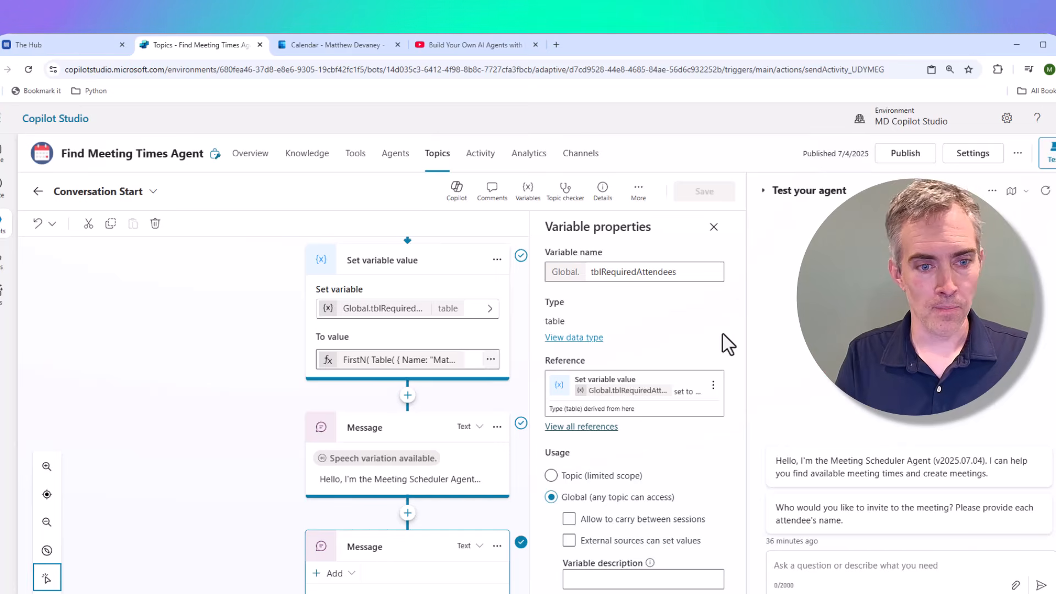
Inspect the enlarged To formula FirstN(Table(Name, Email), 0), which creates an empty attendee table.
{"action": "left_click", "coordinate": [489, 360]}
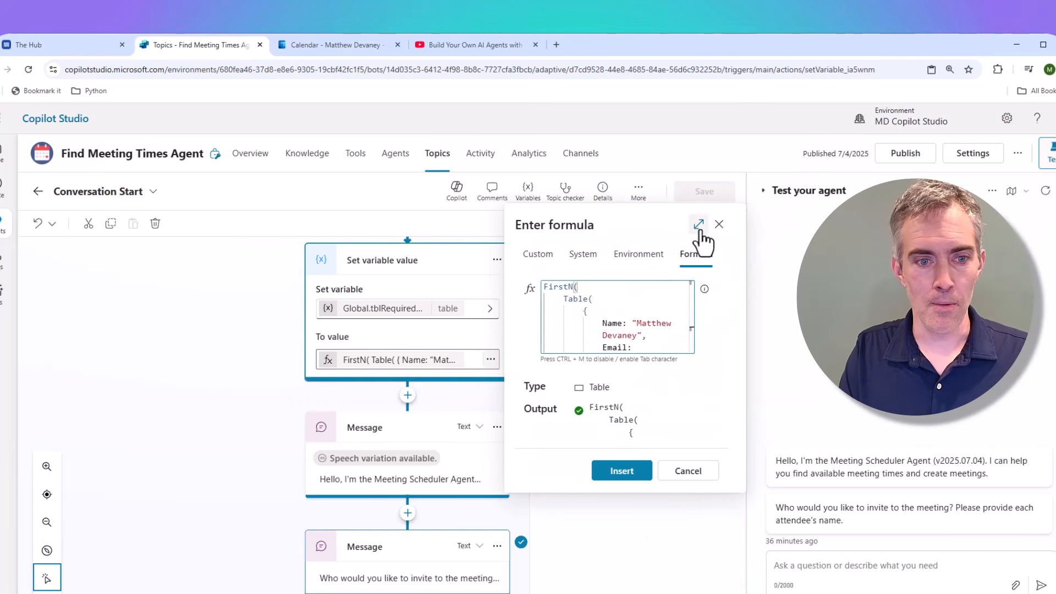
{"action": "left_click", "coordinate": [699, 225]}
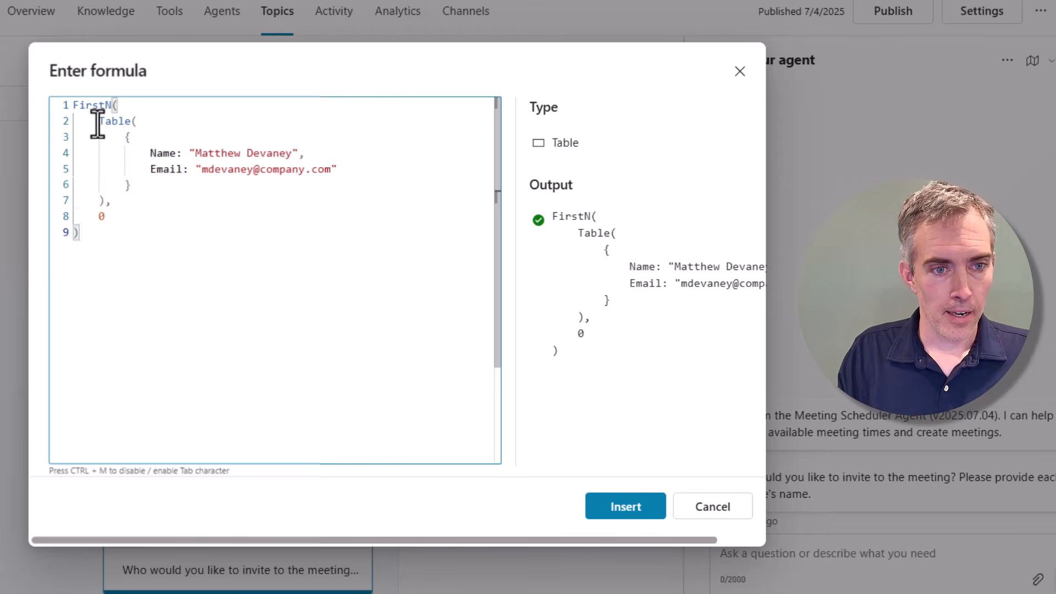
{"action": "left_click_drag", "start_coordinate": [98, 121], "coordinate": [108, 190]}
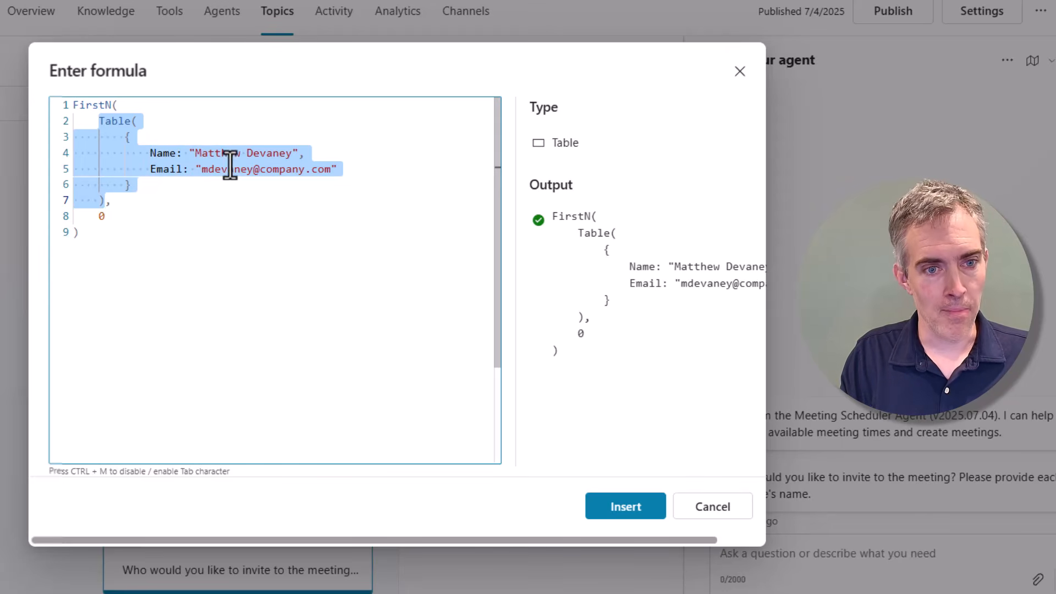
{"action": "left_click", "coordinate": [197, 169]}
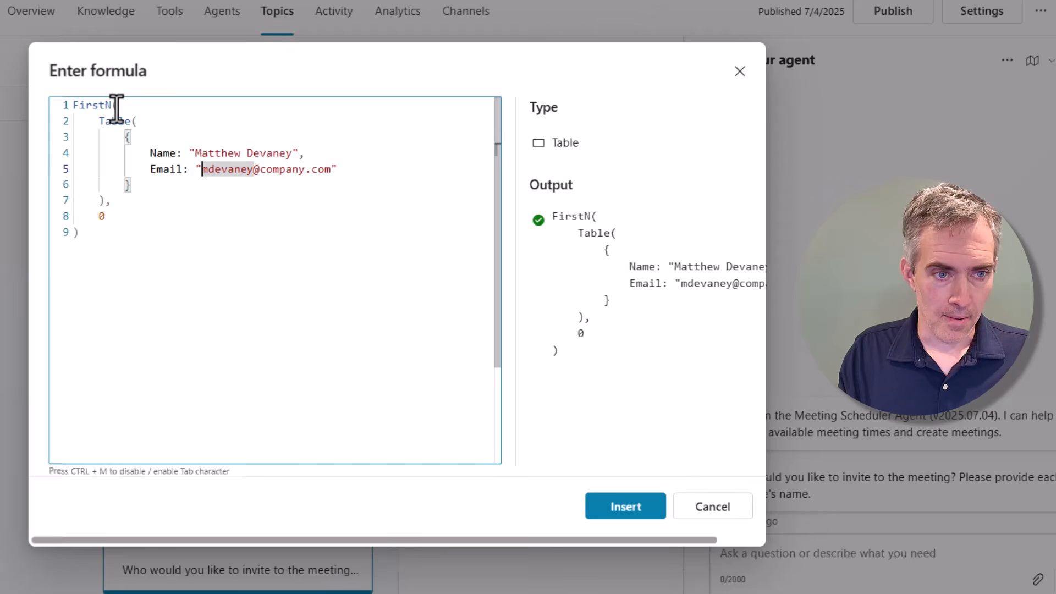
{"action": "left_click_drag", "start_coordinate": [114, 107], "coordinate": [71, 113]}
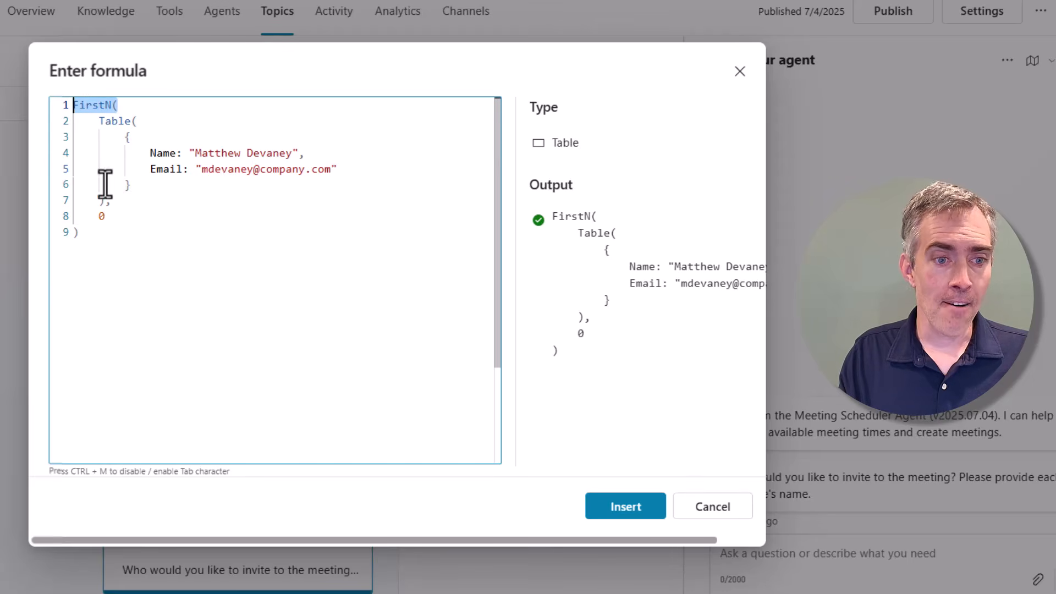
{"action": "left_click", "coordinate": [103, 207]}
{"action": "left_click_drag", "start_coordinate": [103, 207], "coordinate": [107, 214]}
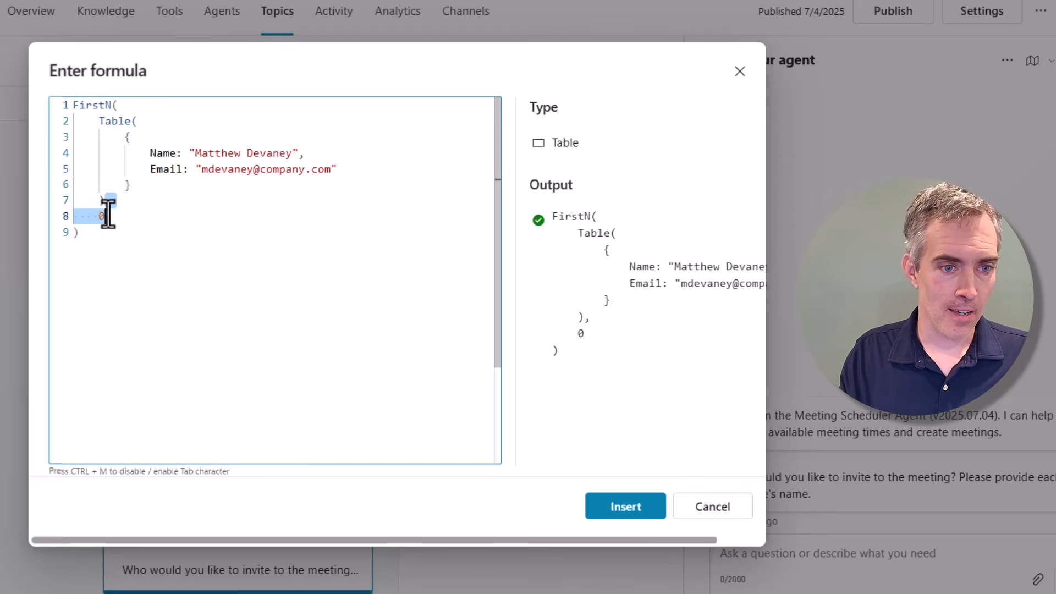
{"action": "left_click", "coordinate": [131, 204]}
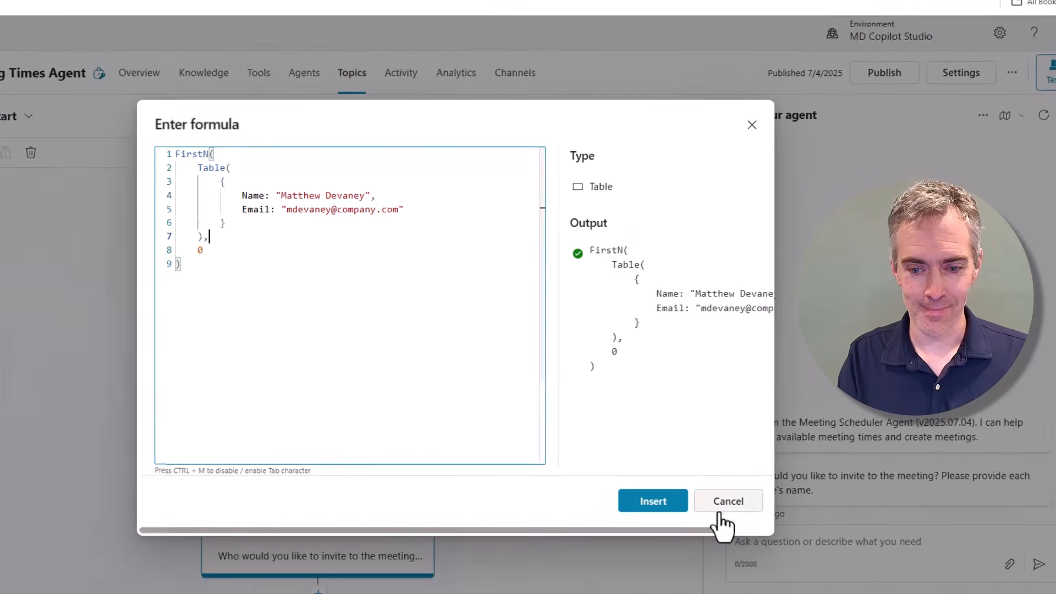
Cancel the formula editor unchanged and close the Set variable value properties pane.
{"action": "left_click", "coordinate": [698, 507]}
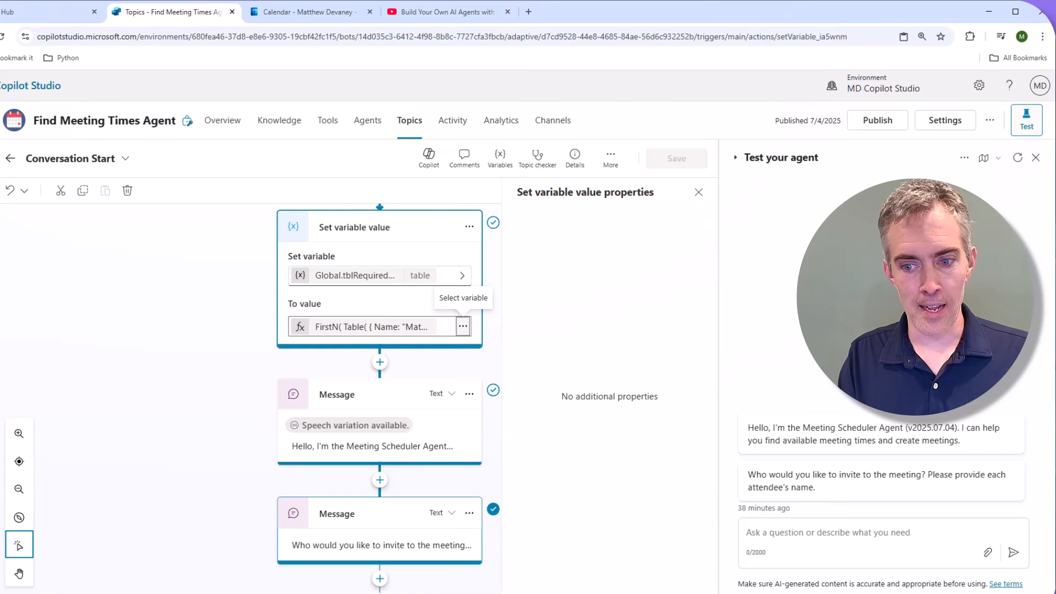
{"action": "left_click", "coordinate": [698, 192]}
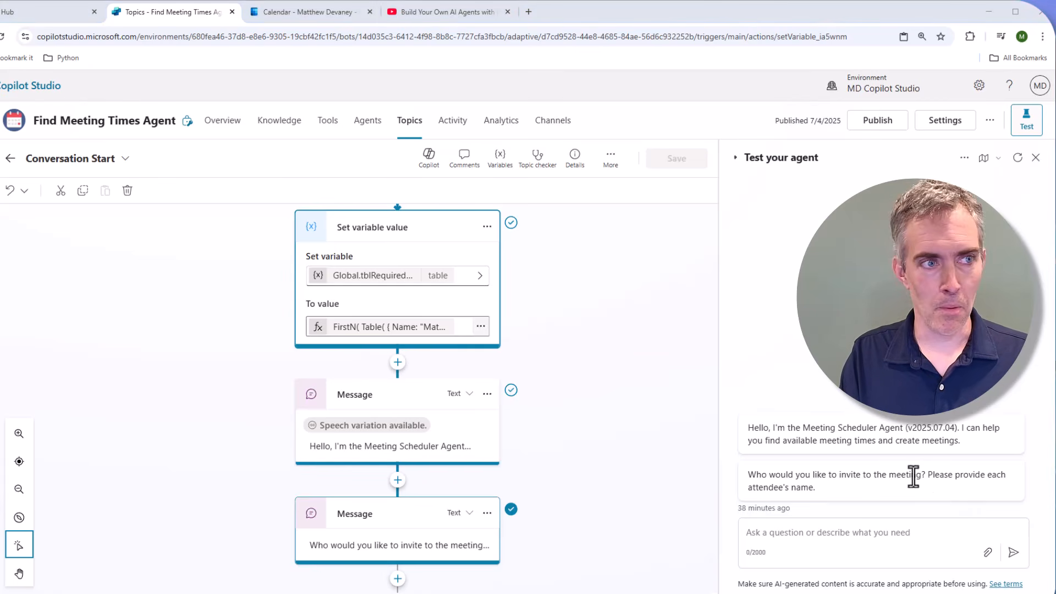
Send the three pasted attendee names in the test chat with the activity map open.
{"action": "left_click", "coordinate": [864, 534]}
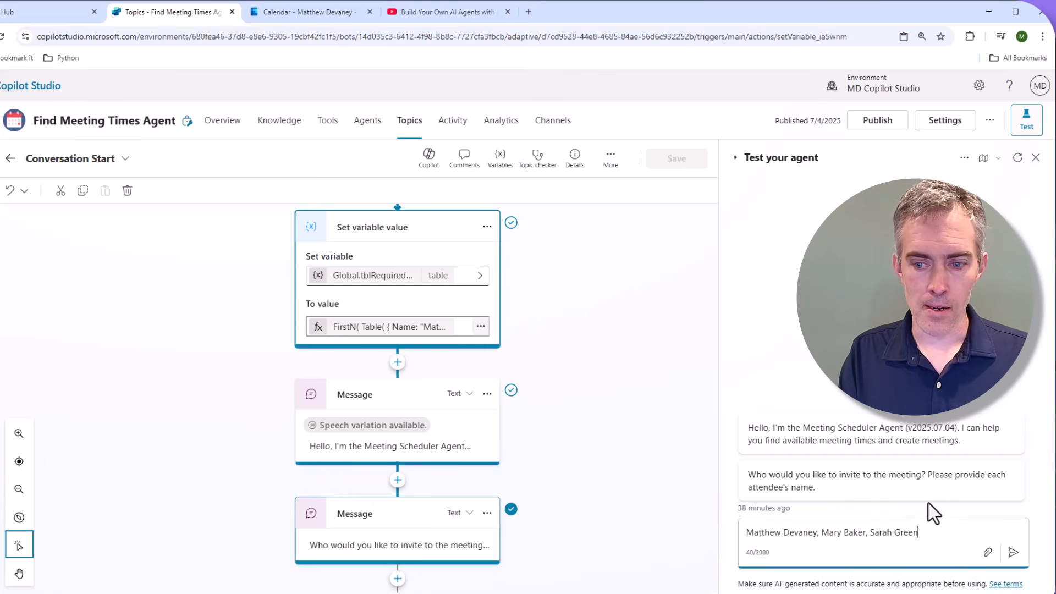
{"action": "left_click", "coordinate": [984, 161]}
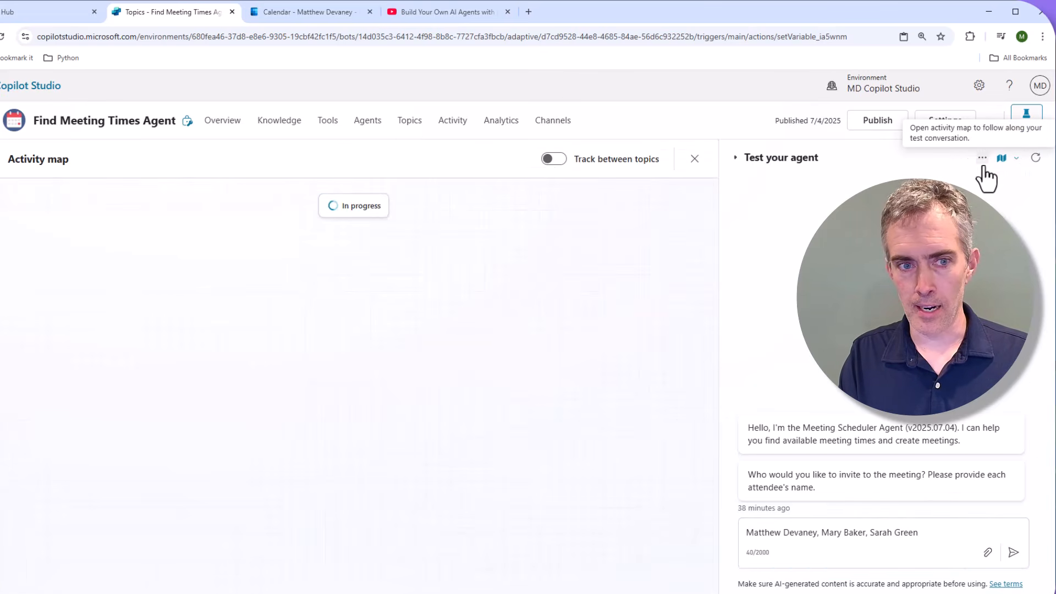
{"action": "left_click", "coordinate": [1015, 555]}
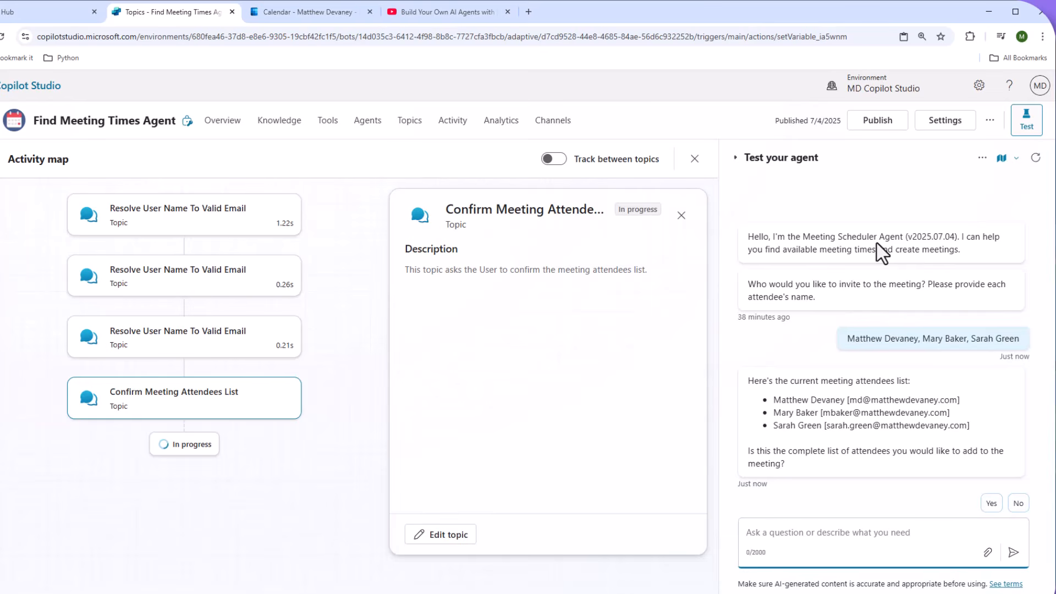
Check each of the three Resolve User Name To Valid Email runs, then return to Topics.
{"action": "left_click", "coordinate": [239, 228]}
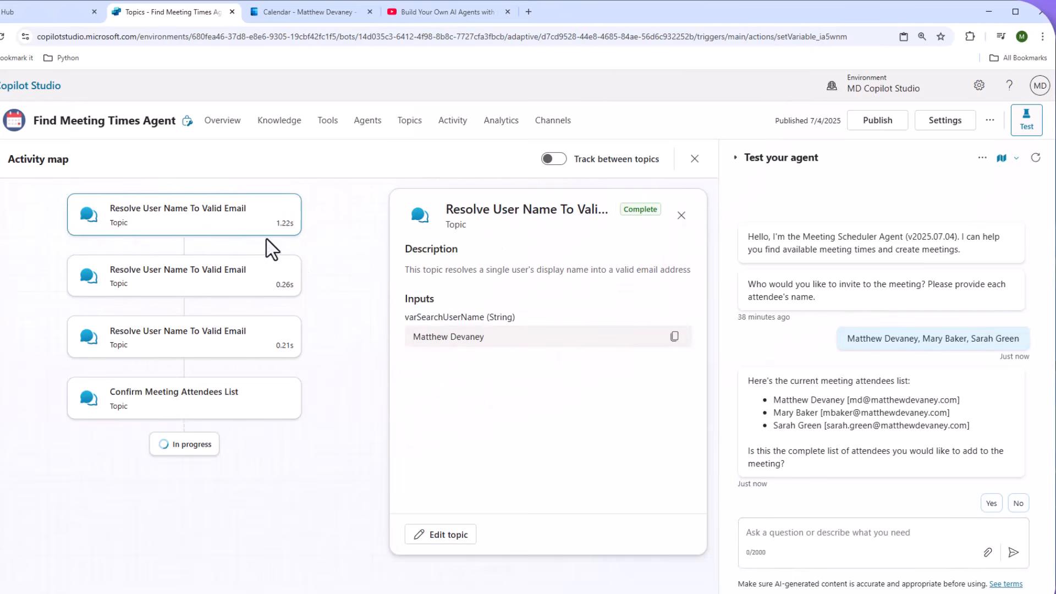
{"action": "left_click", "coordinate": [249, 278]}
{"action": "left_click", "coordinate": [240, 357]}
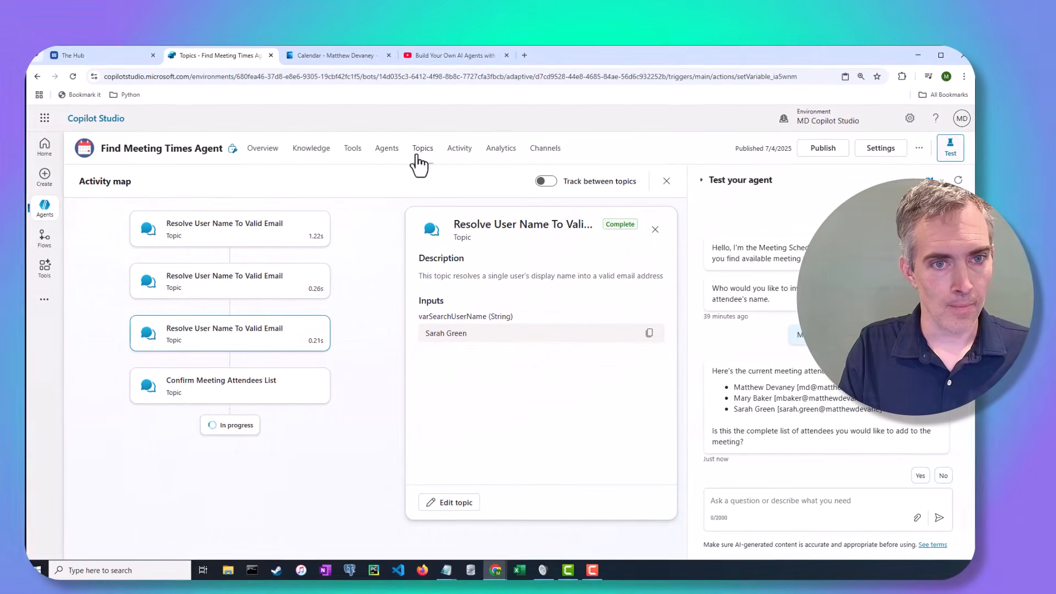
{"action": "left_click", "coordinate": [406, 128]}
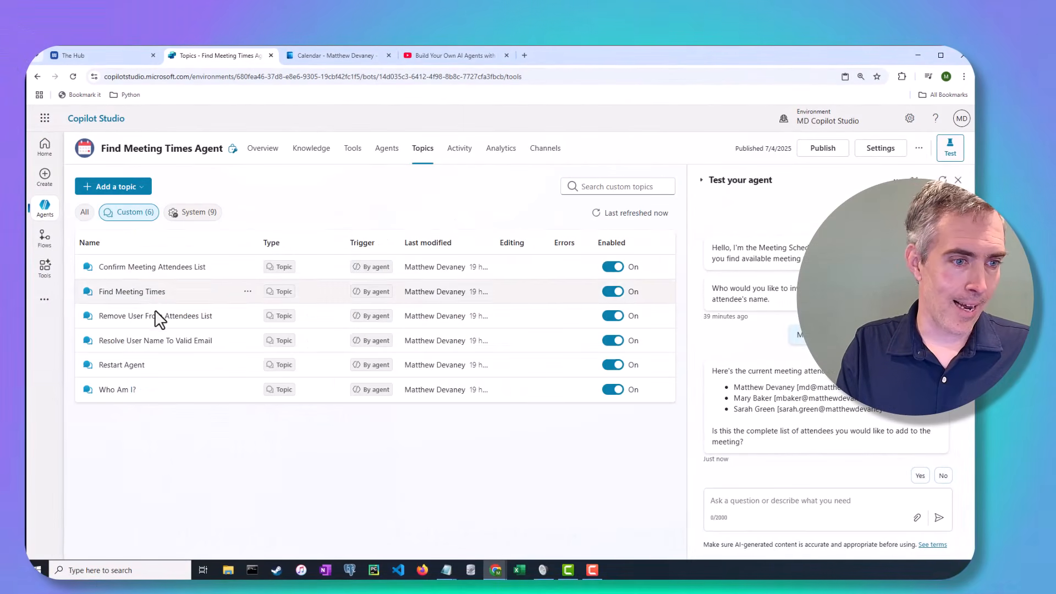
Open the Resolve User Name To Valid Email topic and expand its trigger description.
{"action": "left_click", "coordinate": [156, 341]}
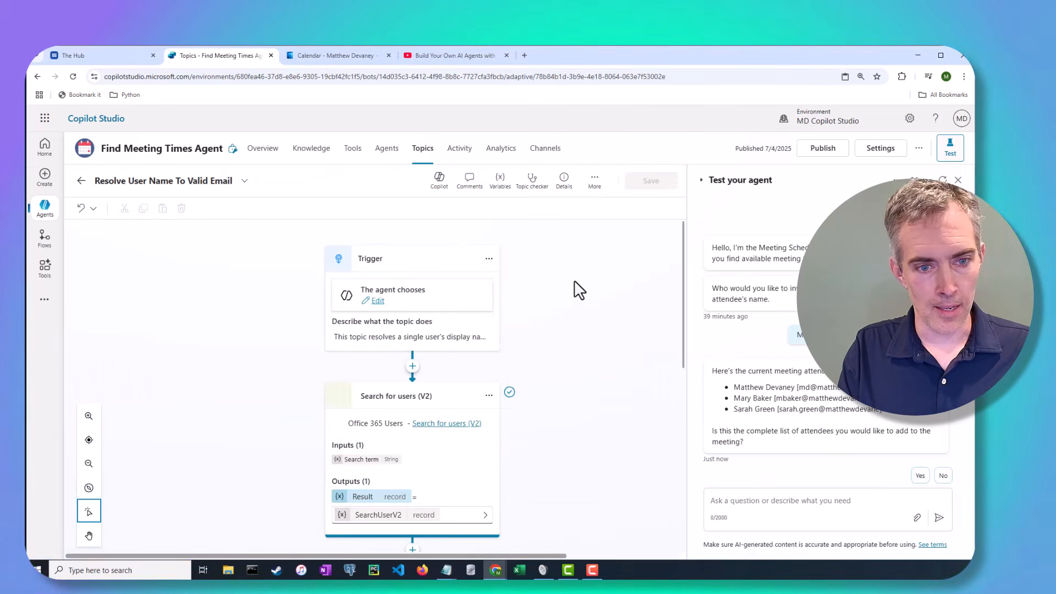
{"action": "left_click", "coordinate": [417, 337]}
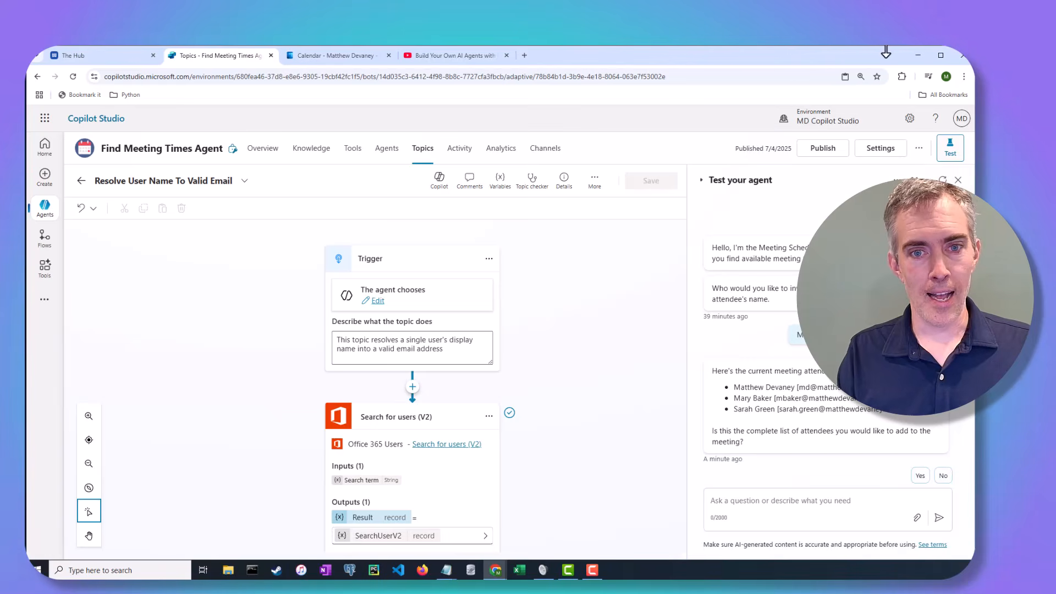
Show the topic details' Input tab with varSearchUserName as a String identified as Person name.
{"action": "left_click", "coordinate": [568, 187]}
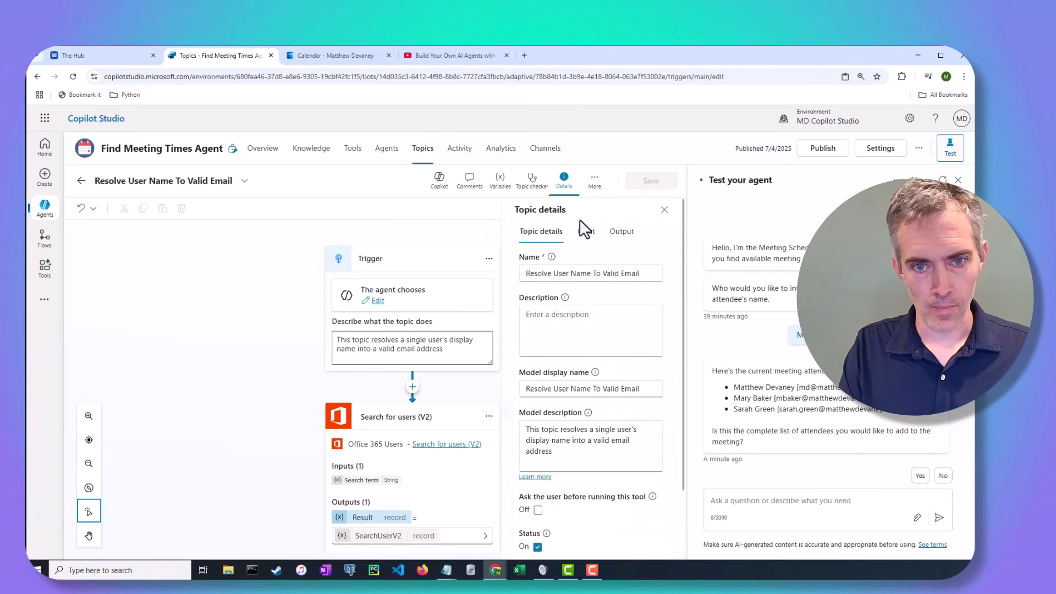
{"action": "left_click", "coordinate": [585, 234]}
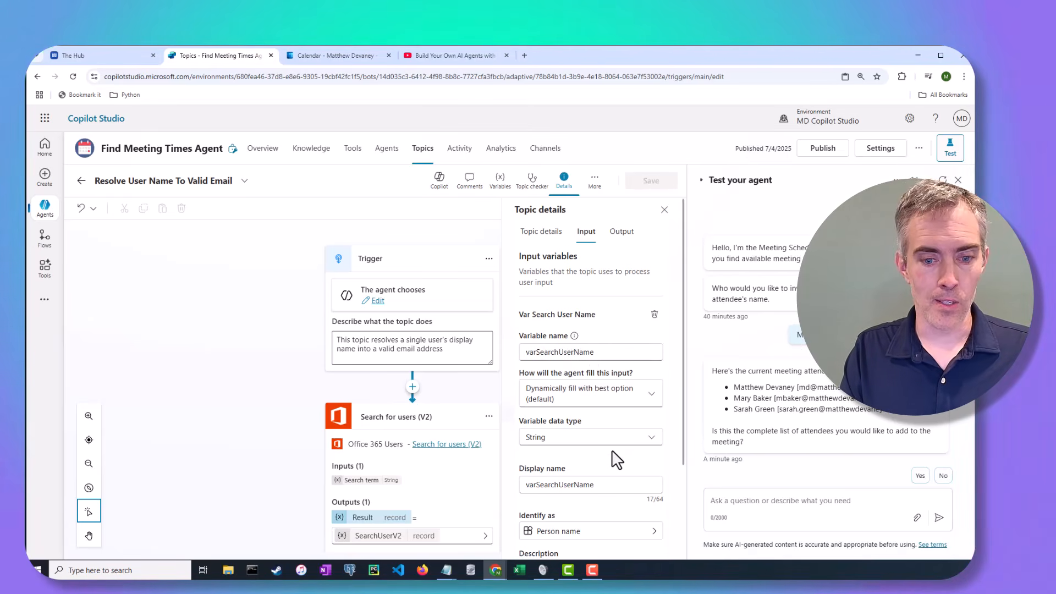
{"action": "scroll", "coordinate": [612, 454], "scroll_direction": "down", "scroll_amount": 2}
{"action": "scroll", "coordinate": [612, 453], "scroll_direction": "down", "scroll_amount": 2}
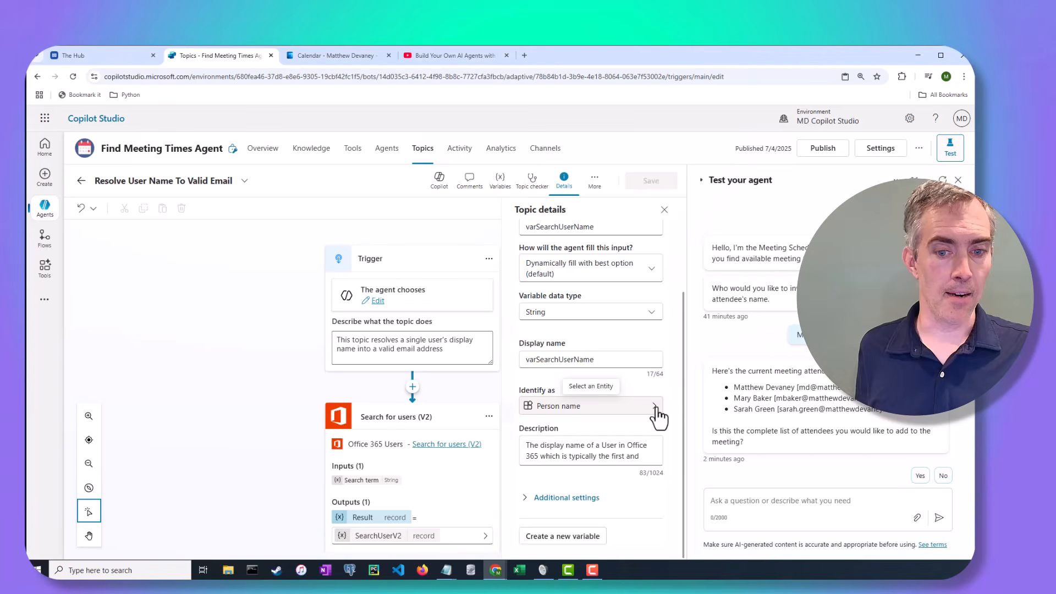
Highlight 'The display name' in the variable's Office 365 display-name description.
{"action": "left_click", "coordinate": [526, 448]}
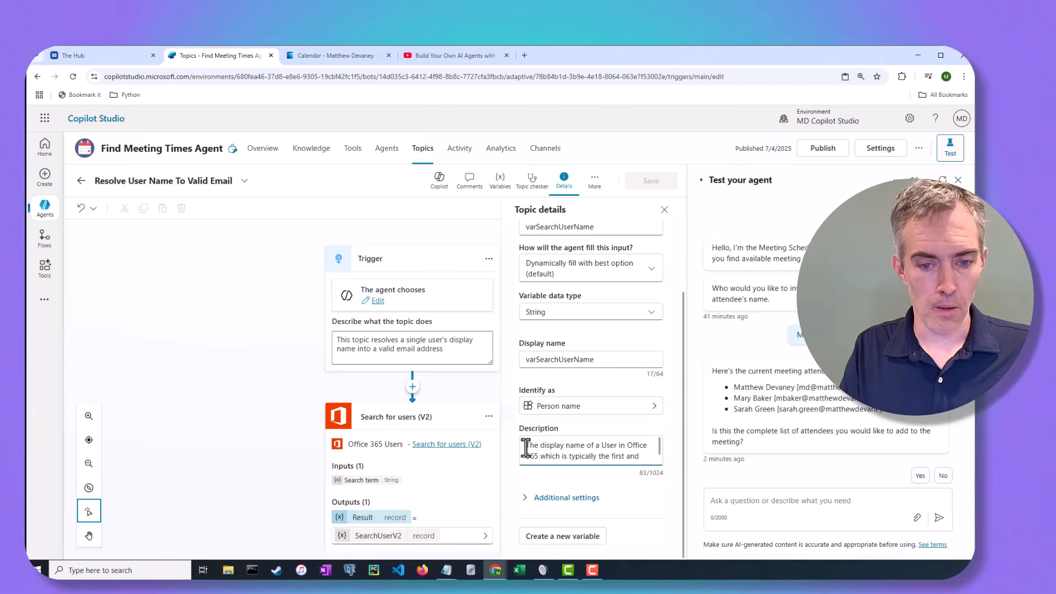
{"action": "left_click_drag", "start_coordinate": [526, 449], "coordinate": [588, 448]}
{"action": "left_click", "coordinate": [601, 449]}
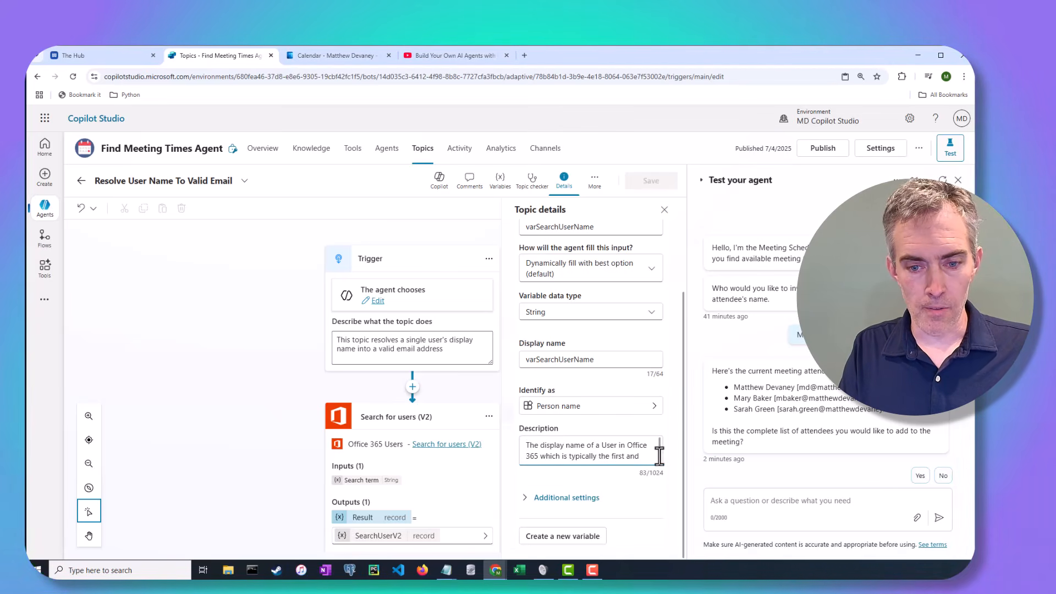
{"action": "scroll", "coordinate": [646, 456], "scroll_direction": "down", "scroll_amount": 1}
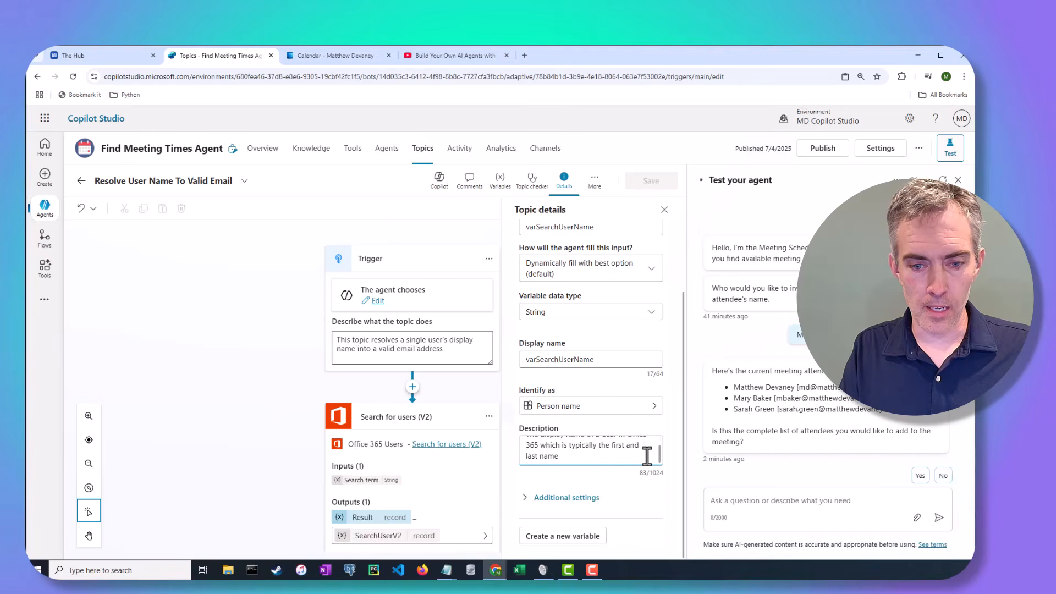
{"action": "scroll", "coordinate": [647, 455], "scroll_direction": "up", "scroll_amount": 1}
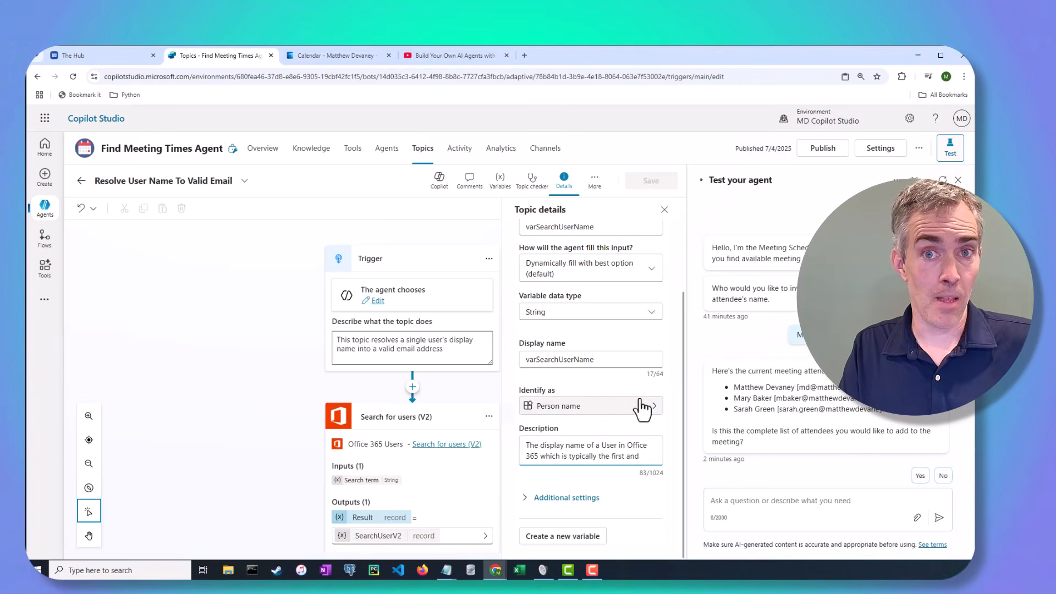
Close the Topic details panel and scroll down the topic canvas.
{"action": "left_click", "coordinate": [666, 212]}
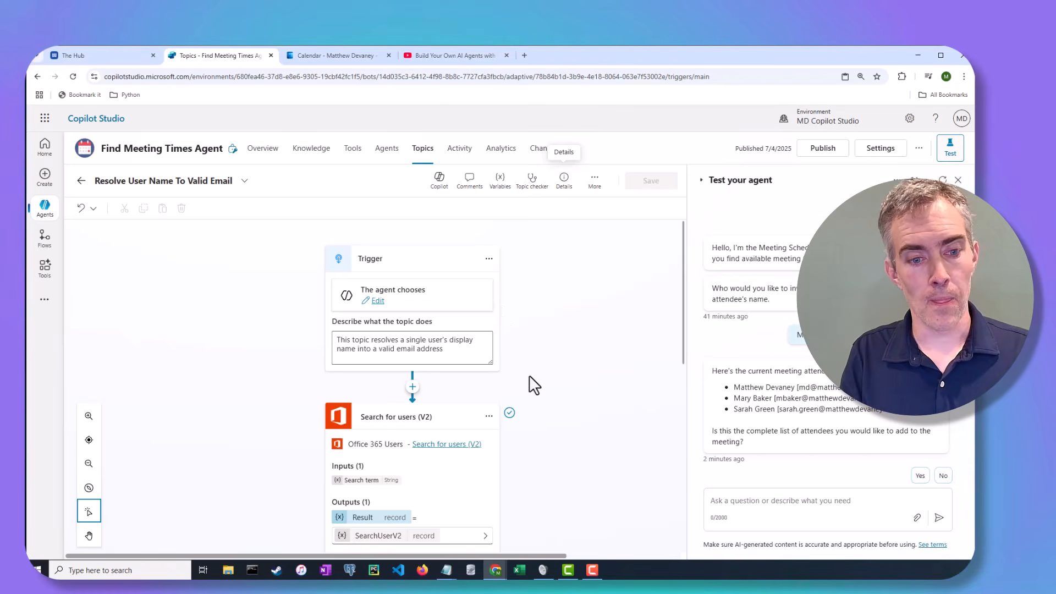
{"action": "scroll", "coordinate": [531, 379], "scroll_direction": "down", "scroll_amount": 3}
{"action": "scroll", "coordinate": [531, 384], "scroll_direction": "down", "scroll_amount": 2}
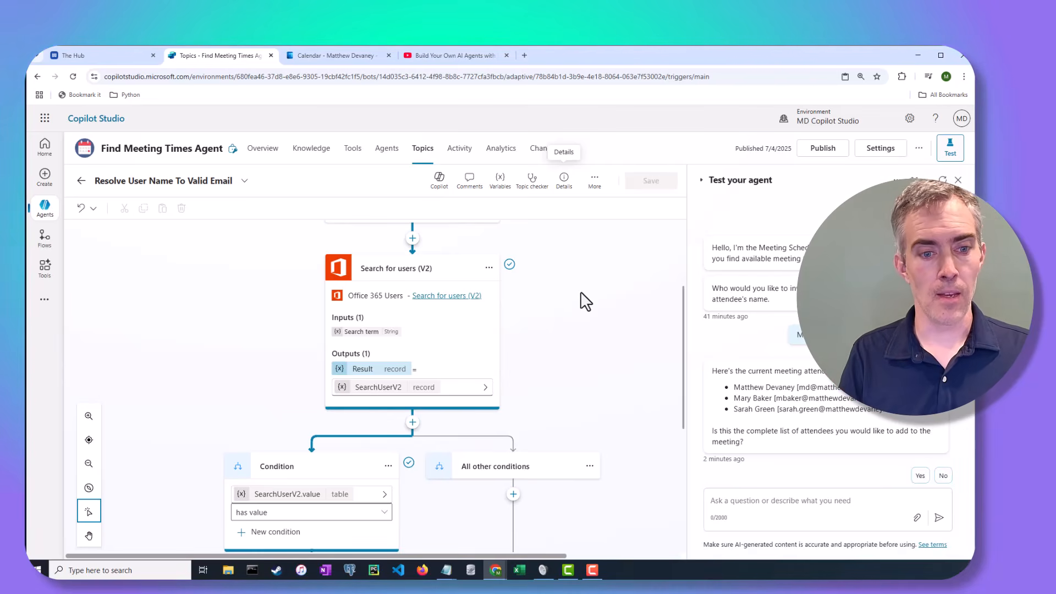
Review the Search for users (V2) properties, then scroll to the Modify items in a list branch.
{"action": "left_click", "coordinate": [366, 336]}
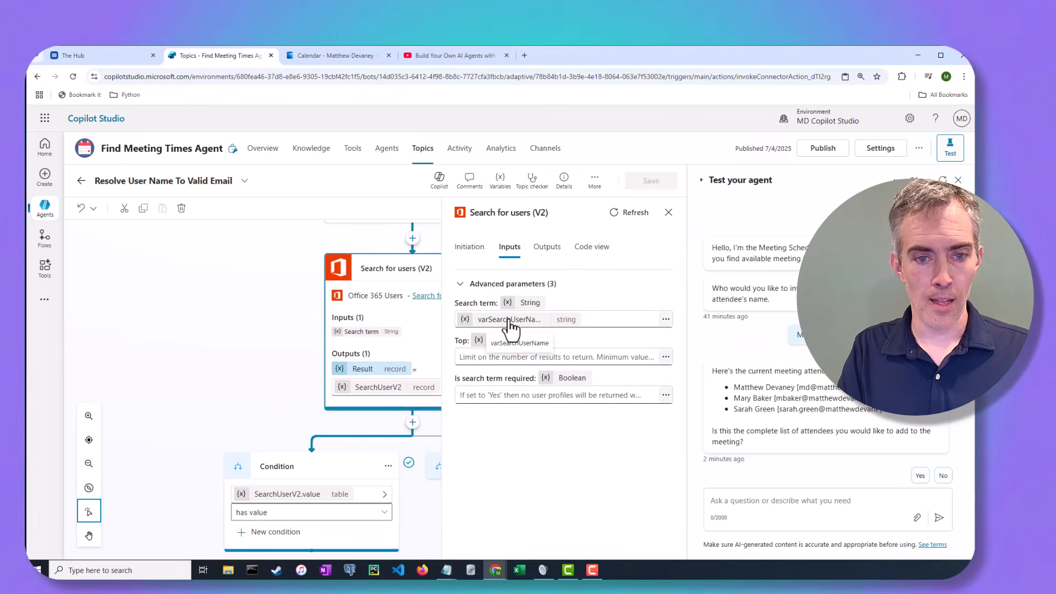
{"action": "left_click", "coordinate": [668, 213]}
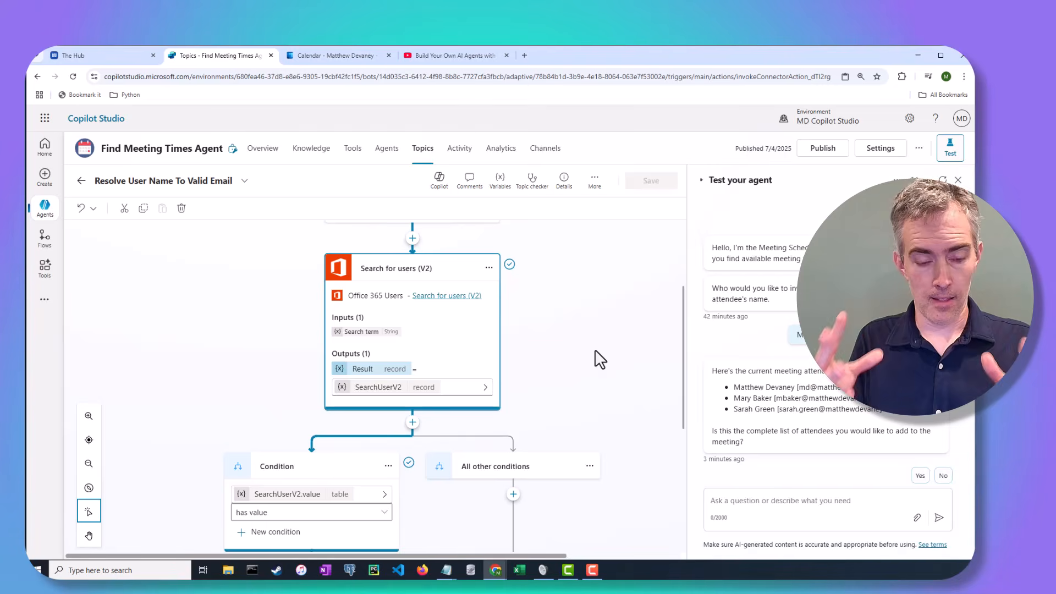
{"action": "scroll", "coordinate": [600, 359], "scroll_direction": "down", "scroll_amount": 5}
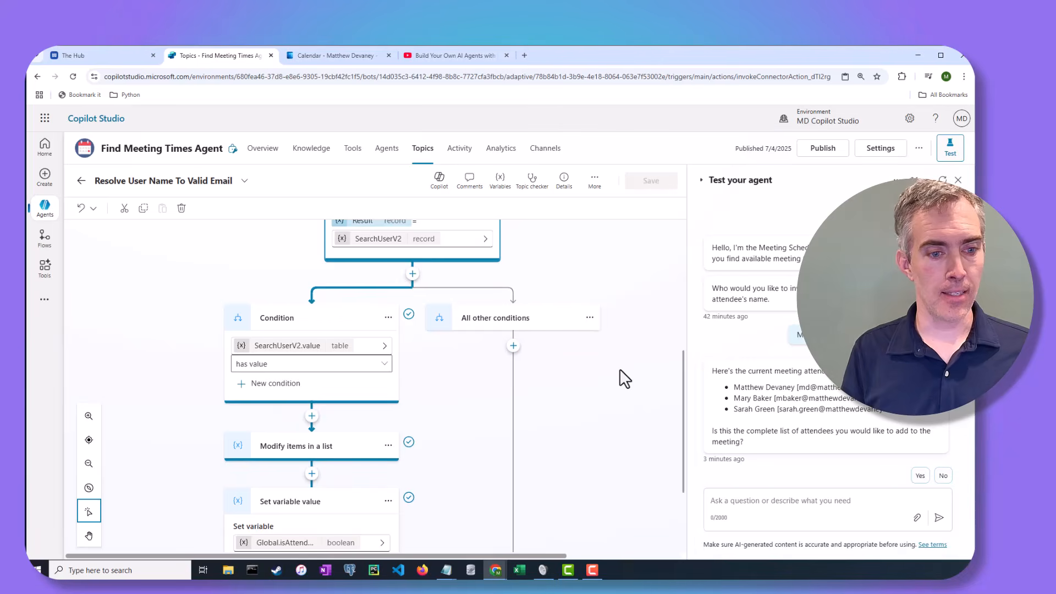
{"action": "scroll", "coordinate": [610, 371], "scroll_direction": "down", "scroll_amount": 1}
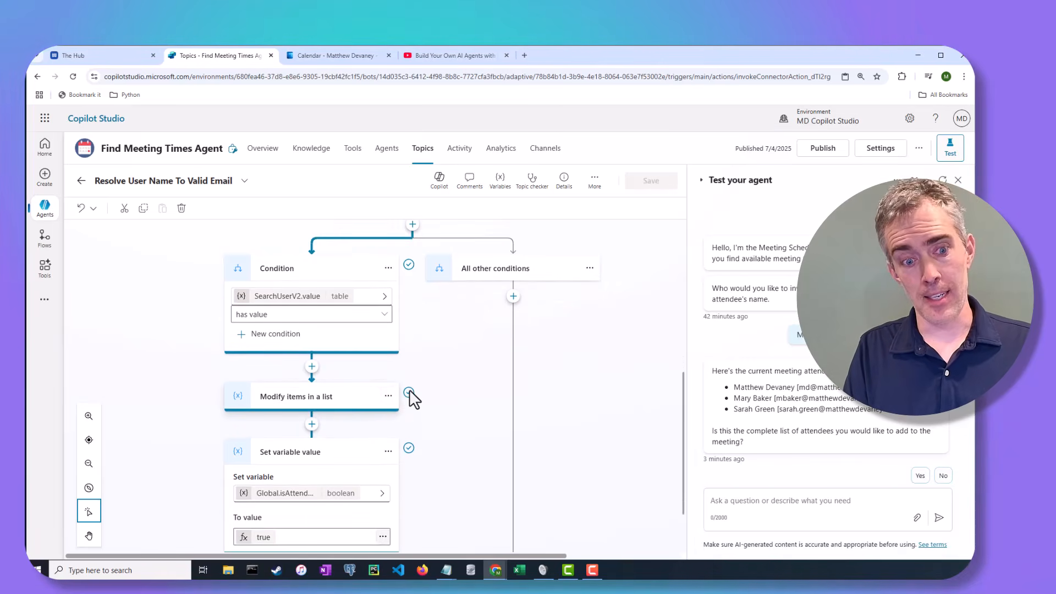
Inspect the Modify items in a list formula adding Name/Email records to Global.tblRequiredAttendees.
{"action": "left_click", "coordinate": [388, 397]}
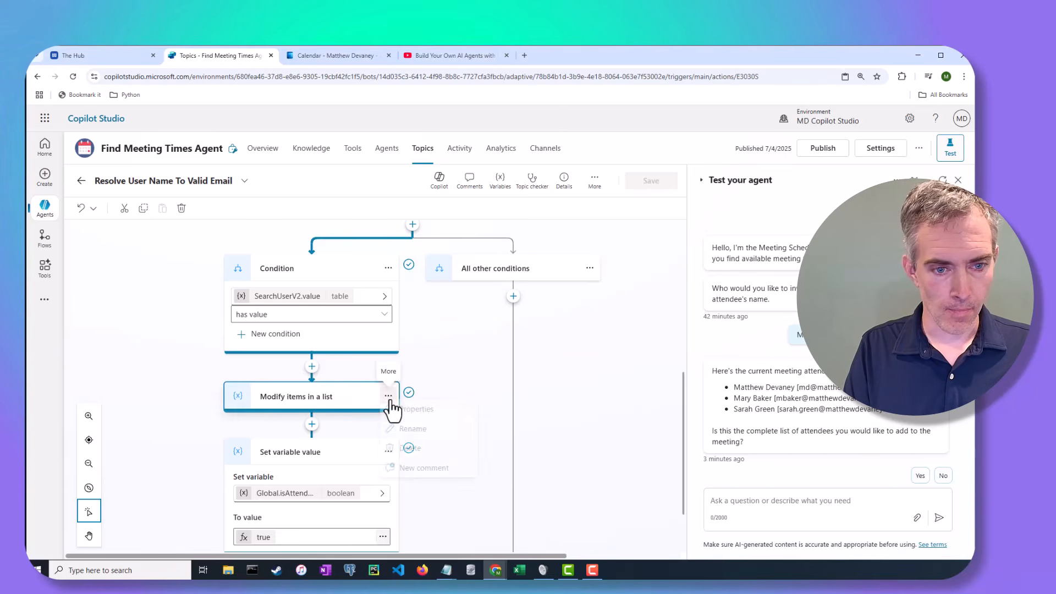
{"action": "left_click", "coordinate": [474, 411]}
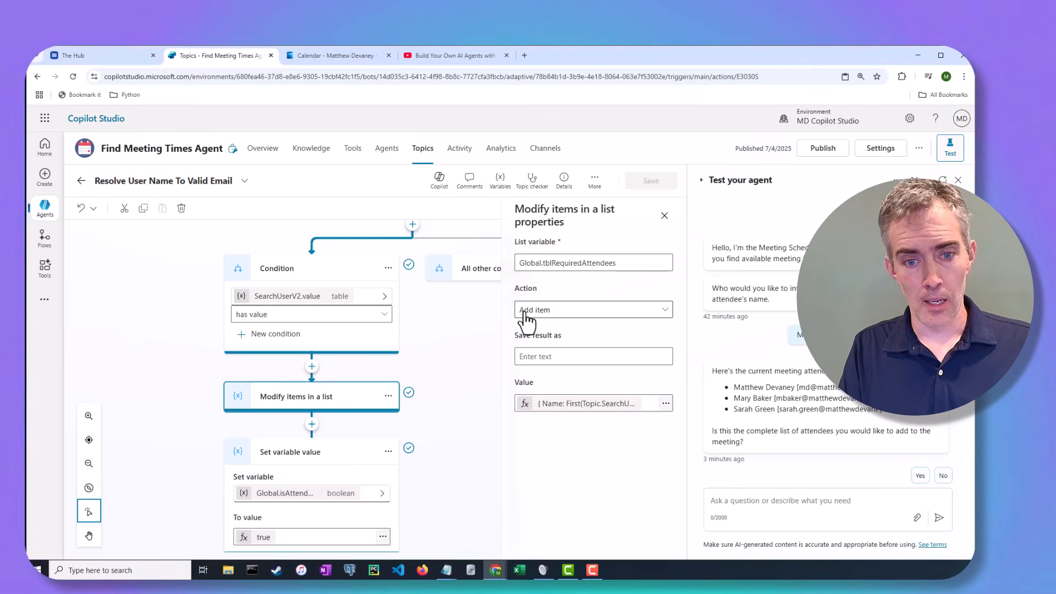
{"action": "left_click", "coordinate": [666, 404]}
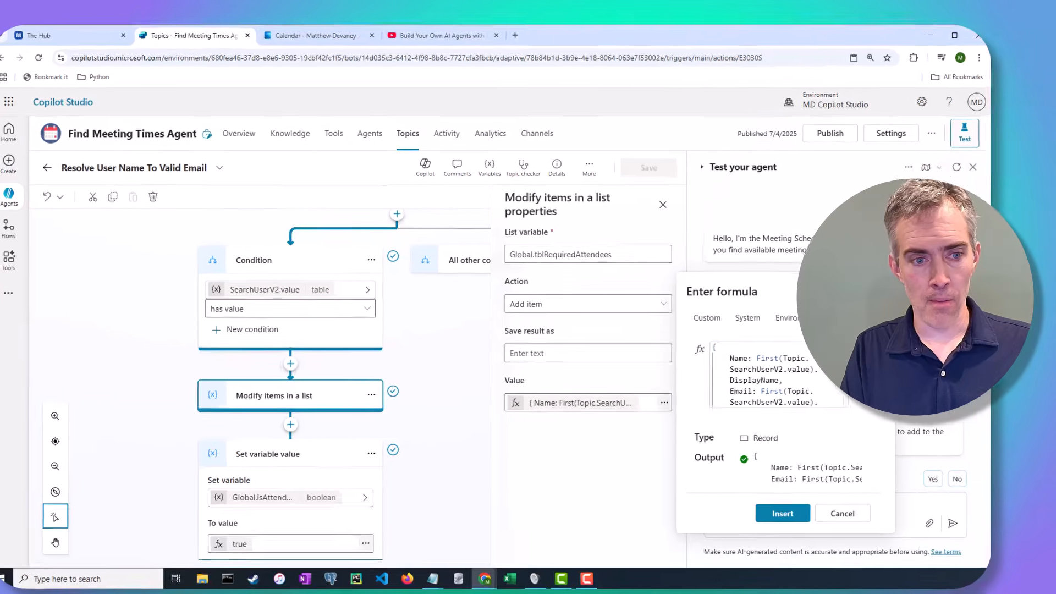
{"action": "left_click", "coordinate": [853, 353]}
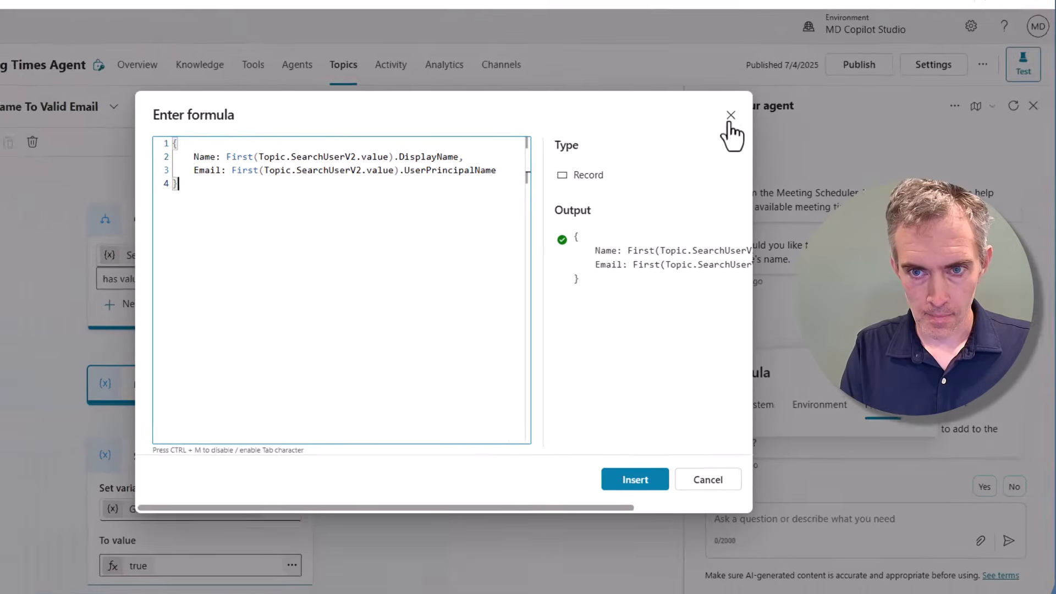
{"action": "left_click", "coordinate": [730, 119]}
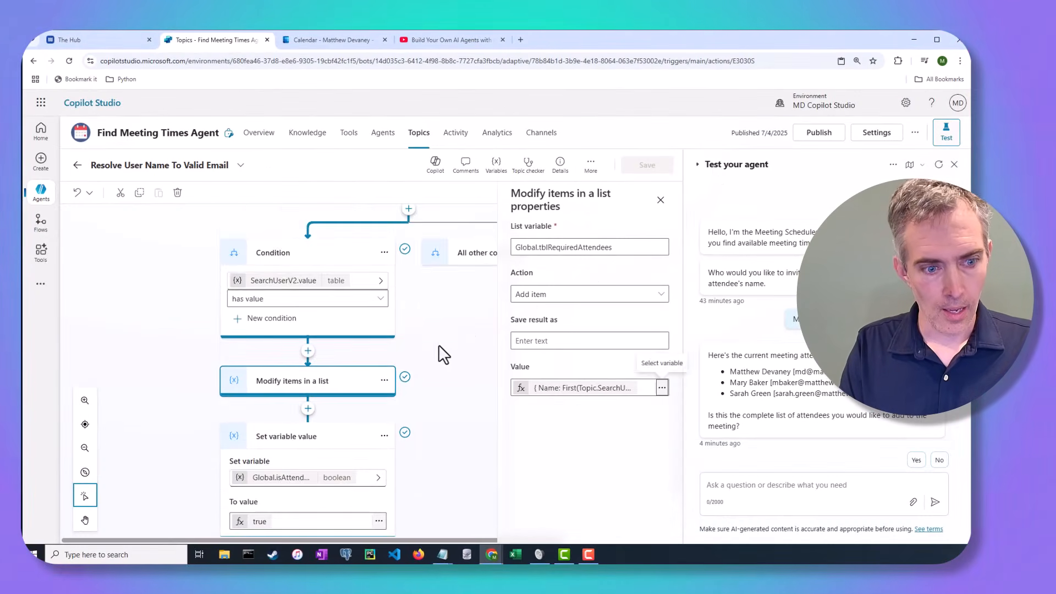
Review Global.isAttendeesListUpdated's properties and its description about tracking attendee-list changes.
{"action": "scroll", "coordinate": [438, 355], "scroll_direction": "down", "scroll_amount": 2}
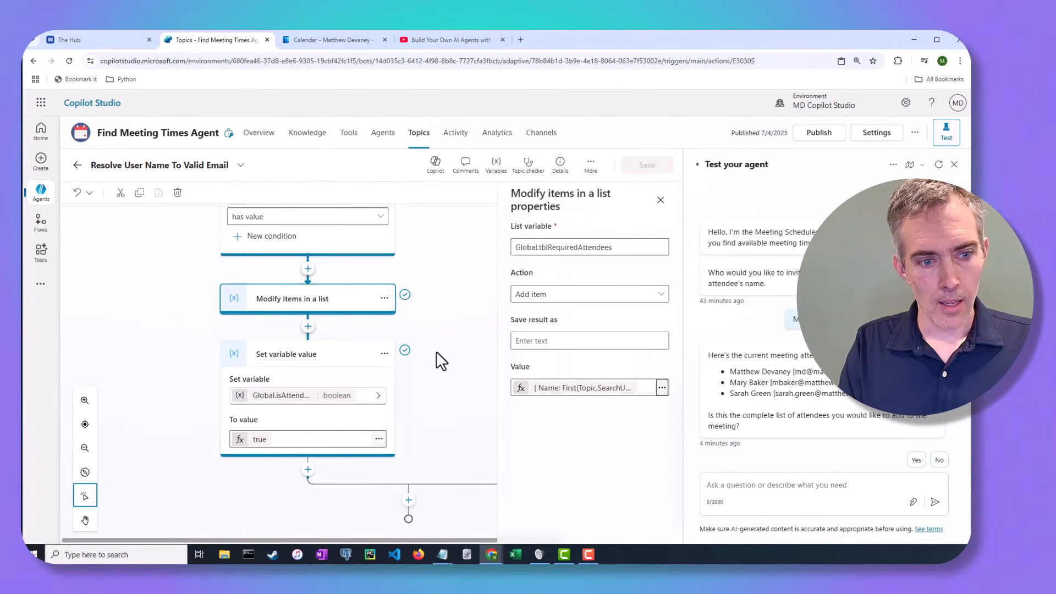
{"action": "left_click", "coordinate": [320, 398]}
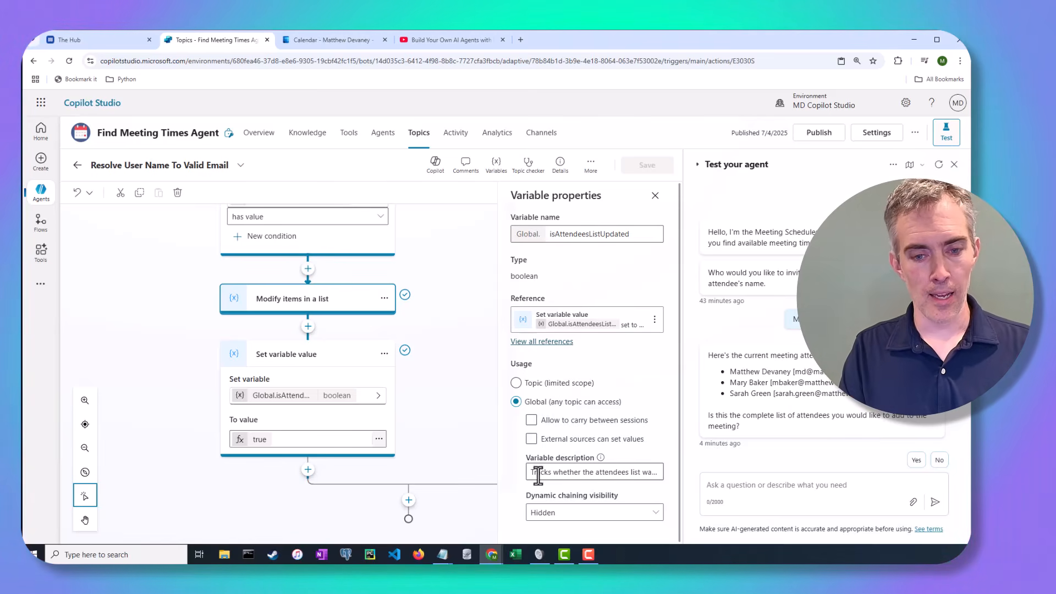
{"action": "left_click_drag", "start_coordinate": [531, 474], "coordinate": [659, 473]}
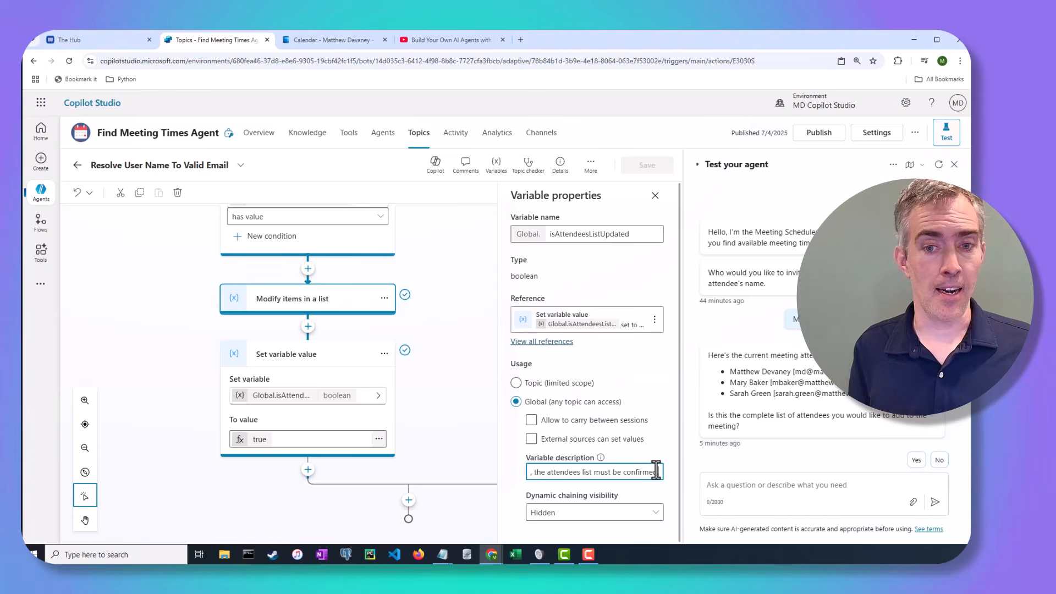
{"action": "left_click", "coordinate": [658, 201]}
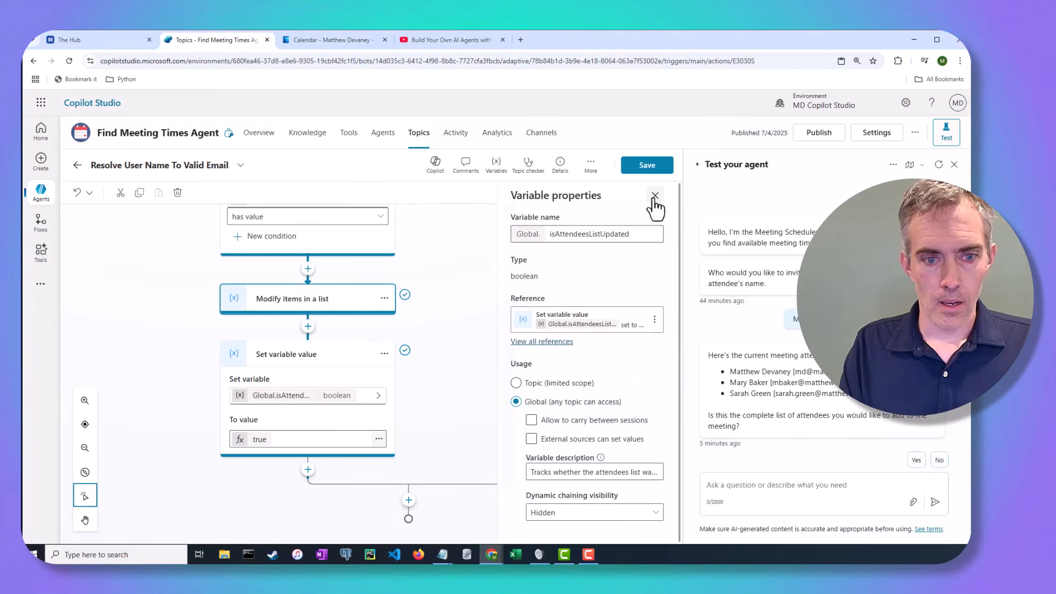
Close Variable properties, review the condition branches, and return to the test run's Activity map.
{"action": "left_click", "coordinate": [654, 196]}
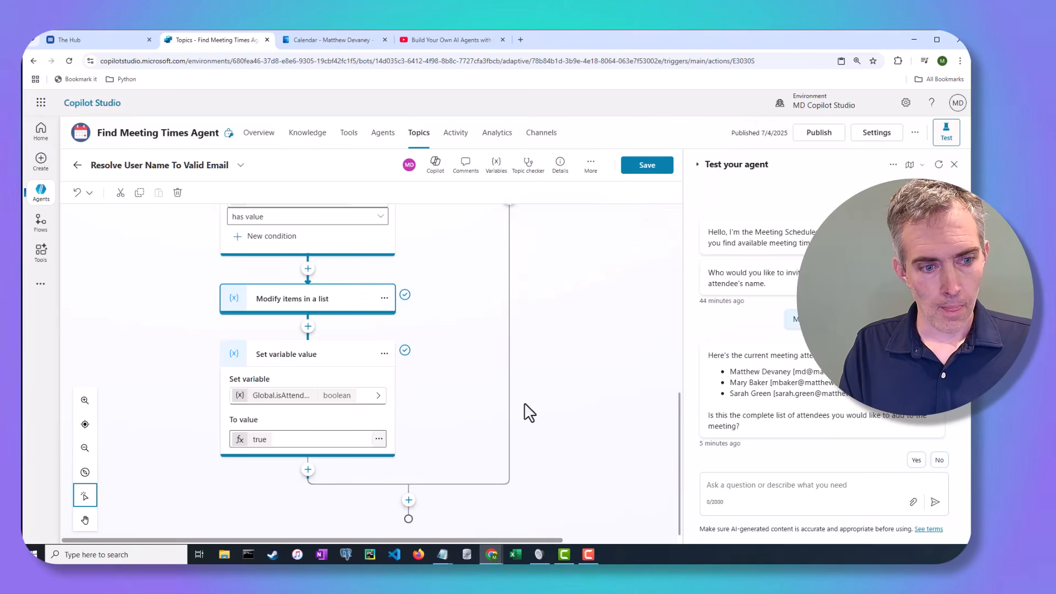
{"action": "scroll", "coordinate": [530, 389], "scroll_direction": "up", "scroll_amount": 1}
{"action": "scroll", "coordinate": [530, 389], "scroll_direction": "down", "scroll_amount": 1}
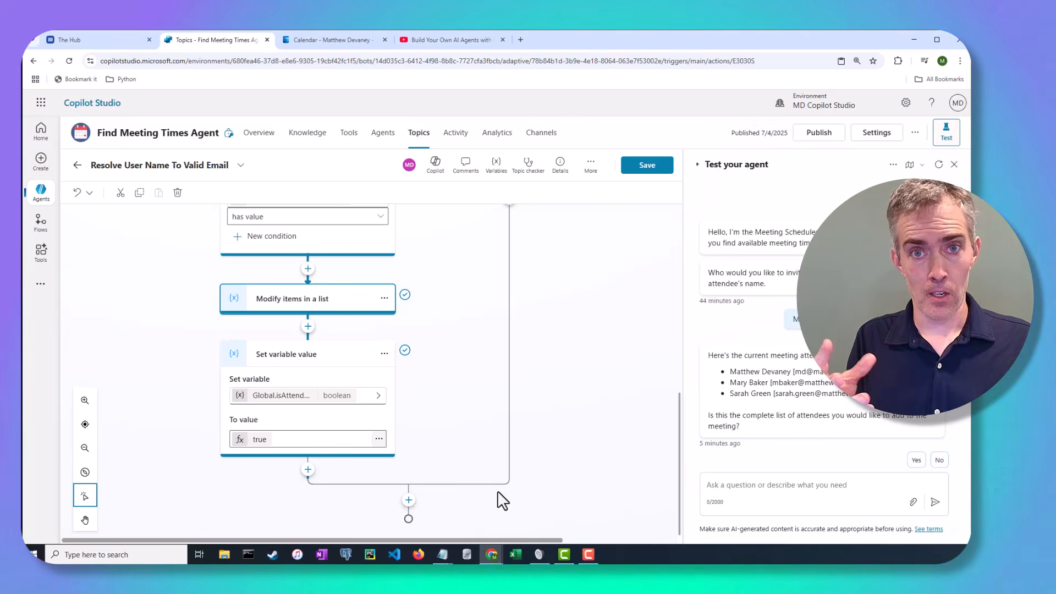
{"action": "scroll", "coordinate": [497, 491], "scroll_direction": "up", "scroll_amount": 2}
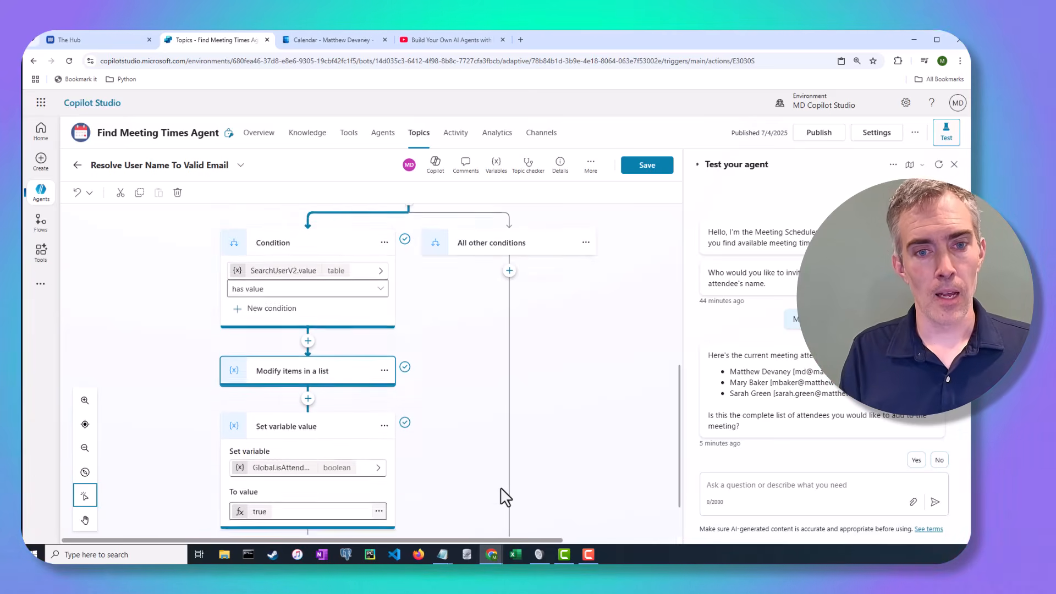
{"action": "scroll", "coordinate": [500, 488], "scroll_direction": "up", "scroll_amount": 1}
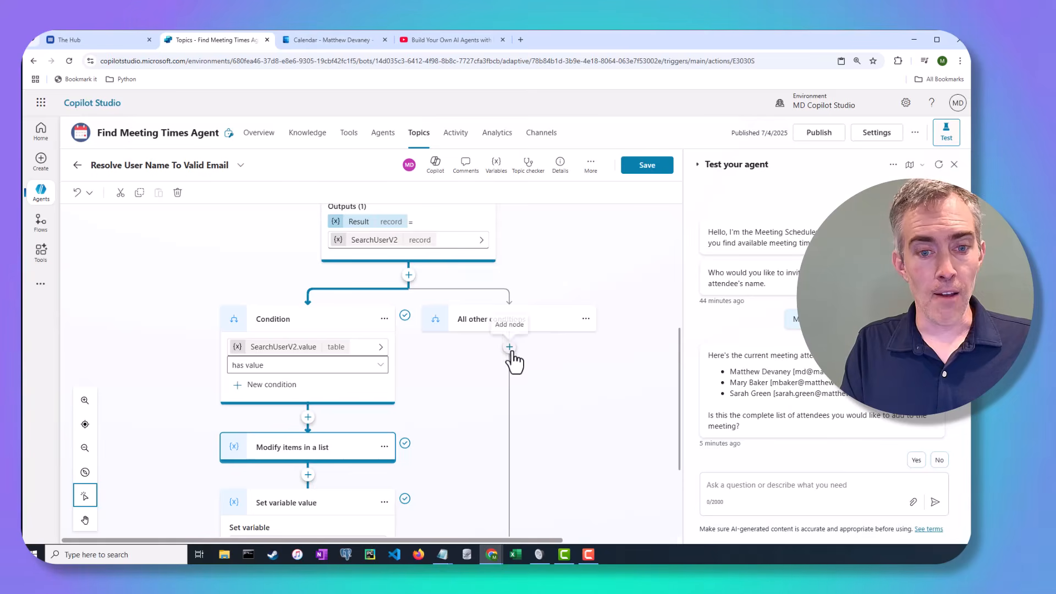
{"action": "scroll", "coordinate": [559, 379], "scroll_direction": "down", "scroll_amount": 2}
{"action": "scroll", "coordinate": [559, 381], "scroll_direction": "down", "scroll_amount": 1}
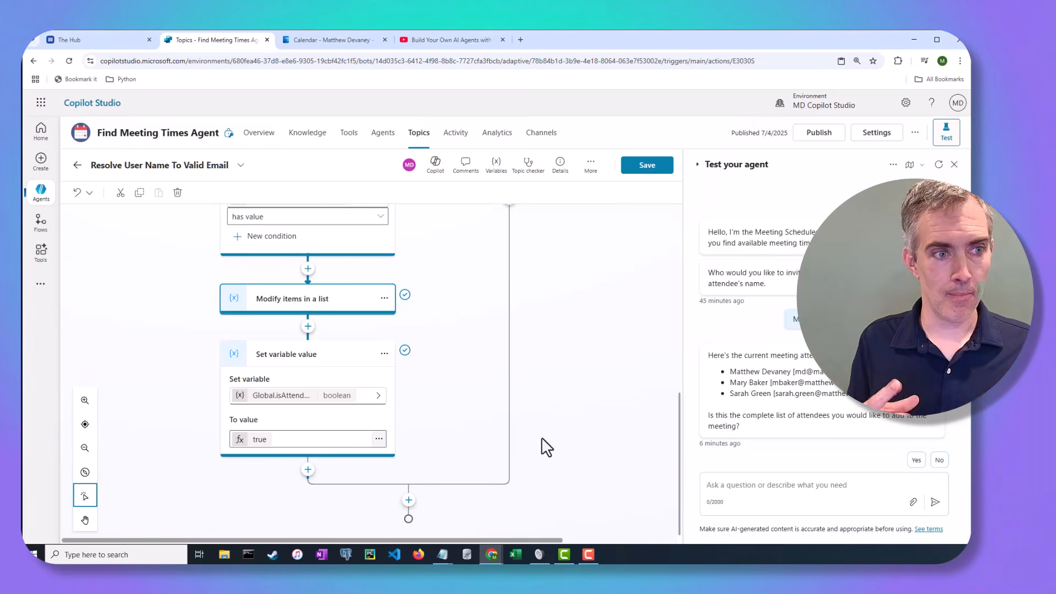
{"action": "left_click", "coordinate": [909, 165]}
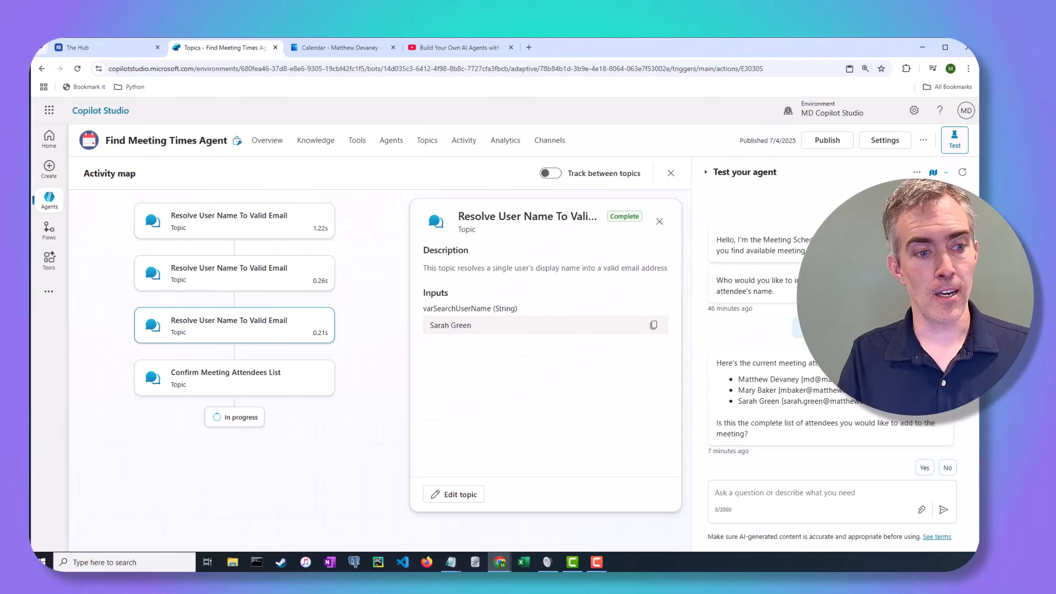
Select the in-progress Confirm Meeting Attendees List run in the Activity map and choose Edit topic.
{"action": "left_click", "coordinate": [265, 387]}
{"action": "left_click", "coordinate": [460, 494]}
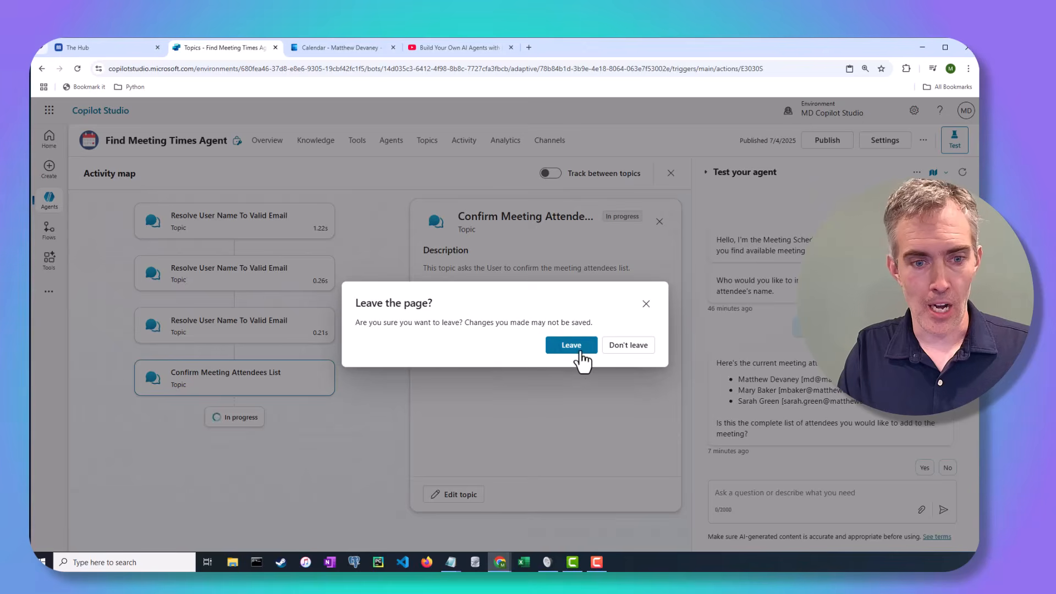
Leave the page and expand the Confirm Meeting Attendees List trigger description.
{"action": "left_click", "coordinate": [579, 354]}
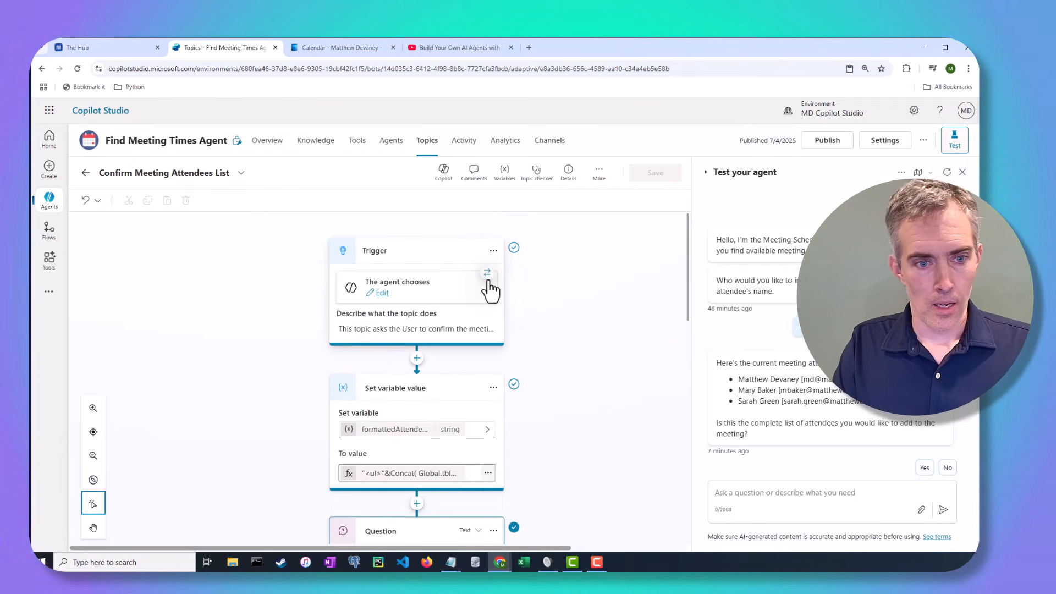
{"action": "left_click", "coordinate": [431, 333]}
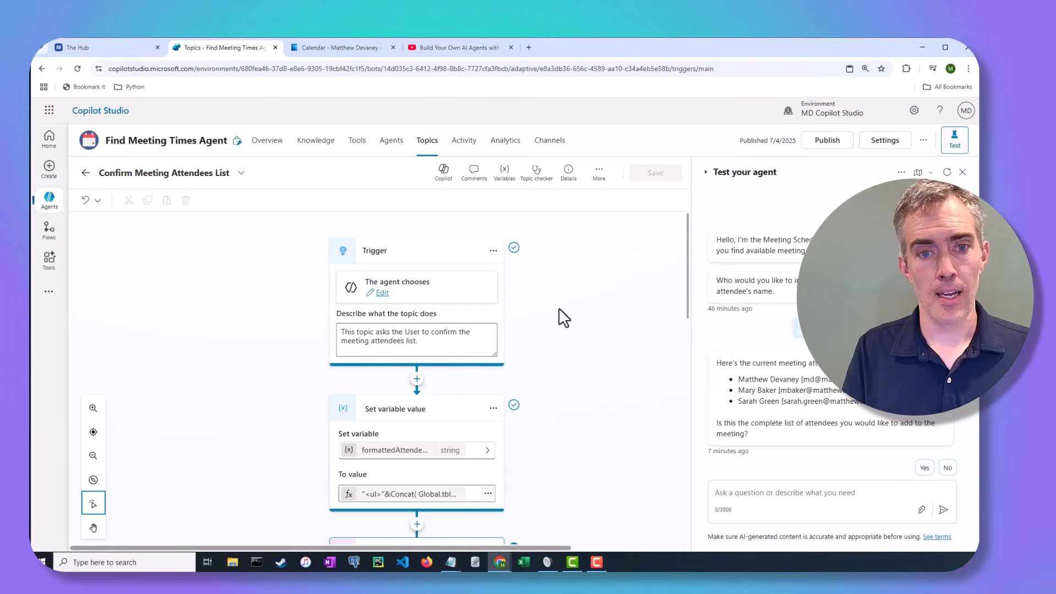
{"action": "left_click", "coordinate": [494, 256]}
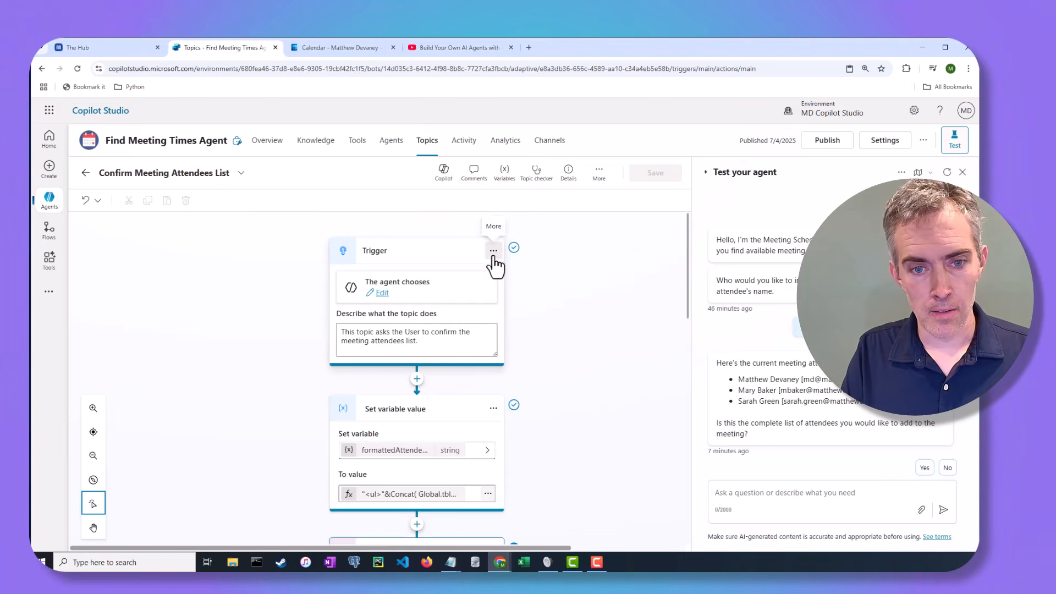
{"action": "left_click", "coordinate": [519, 268]}
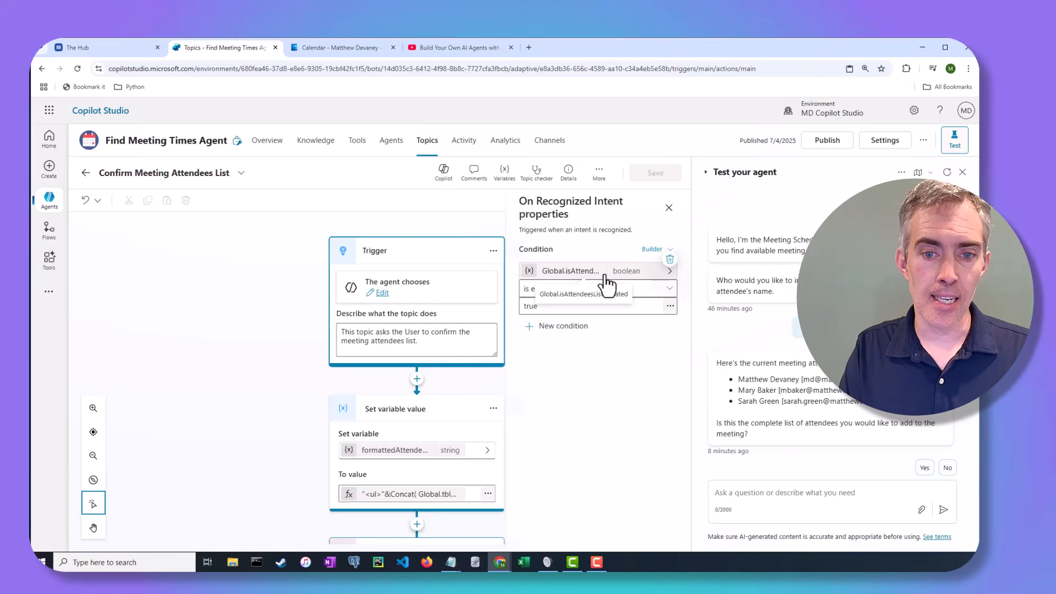
{"action": "left_click", "coordinate": [668, 208]}
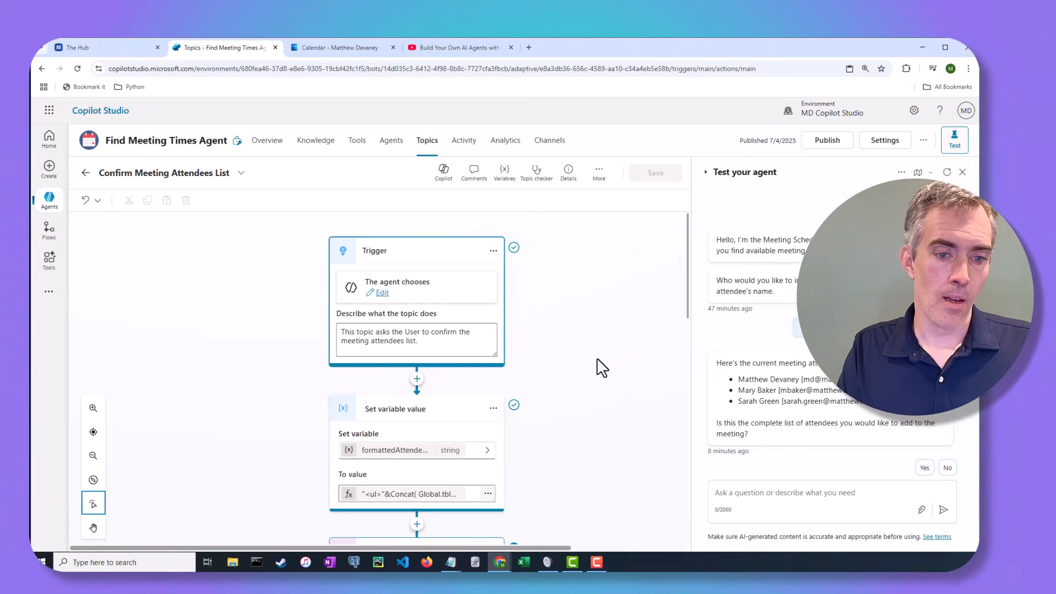
Open the Question message embedding formattedAttendees for editing, then scroll back to Set variable value.
{"action": "scroll", "coordinate": [586, 353], "scroll_direction": "down", "scroll_amount": 3}
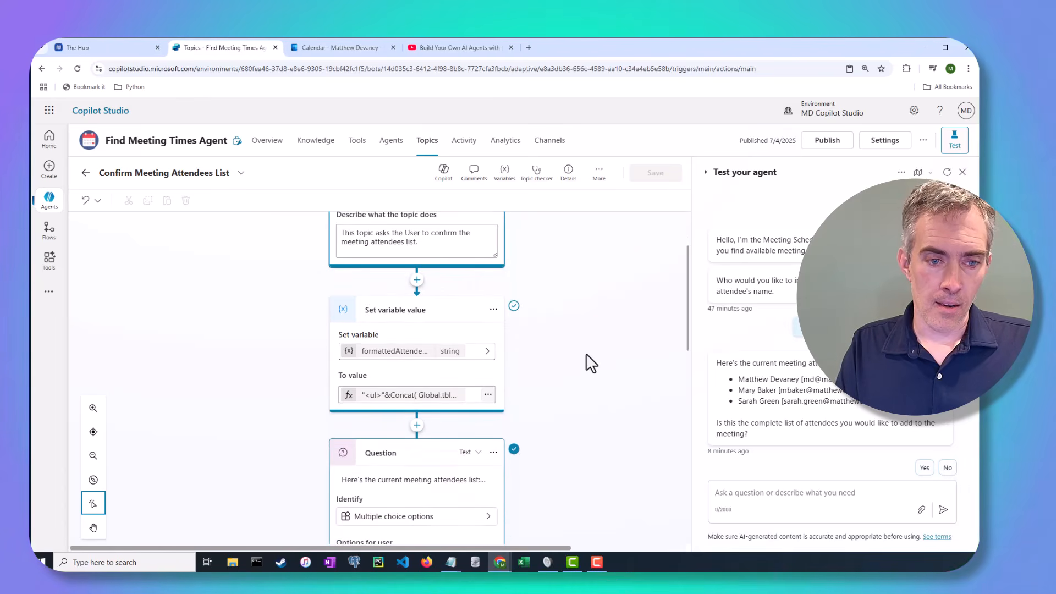
{"action": "scroll", "coordinate": [586, 353], "scroll_direction": "down", "scroll_amount": 2}
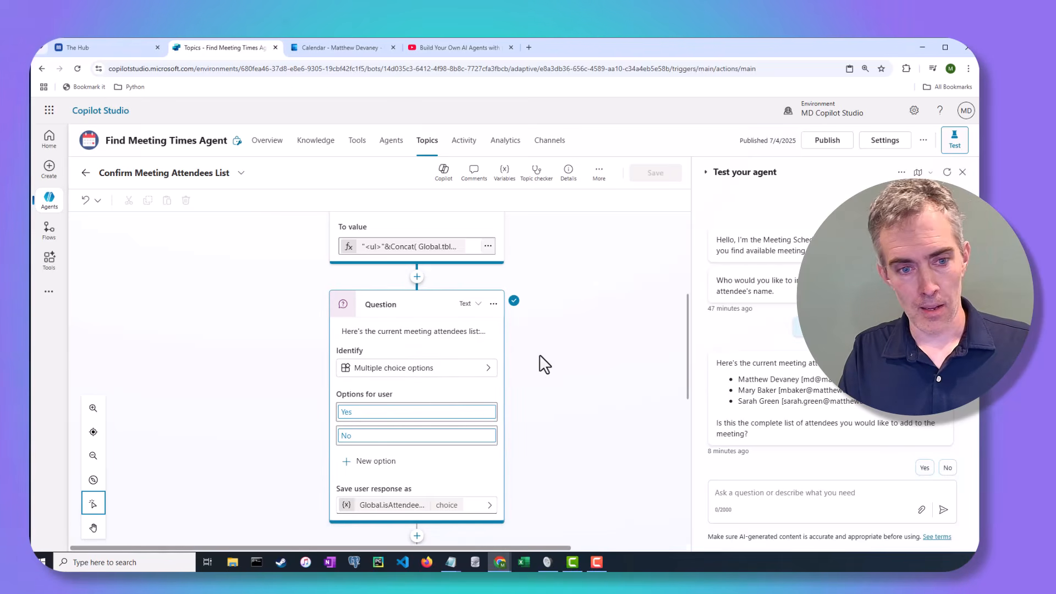
{"action": "left_click", "coordinate": [380, 333]}
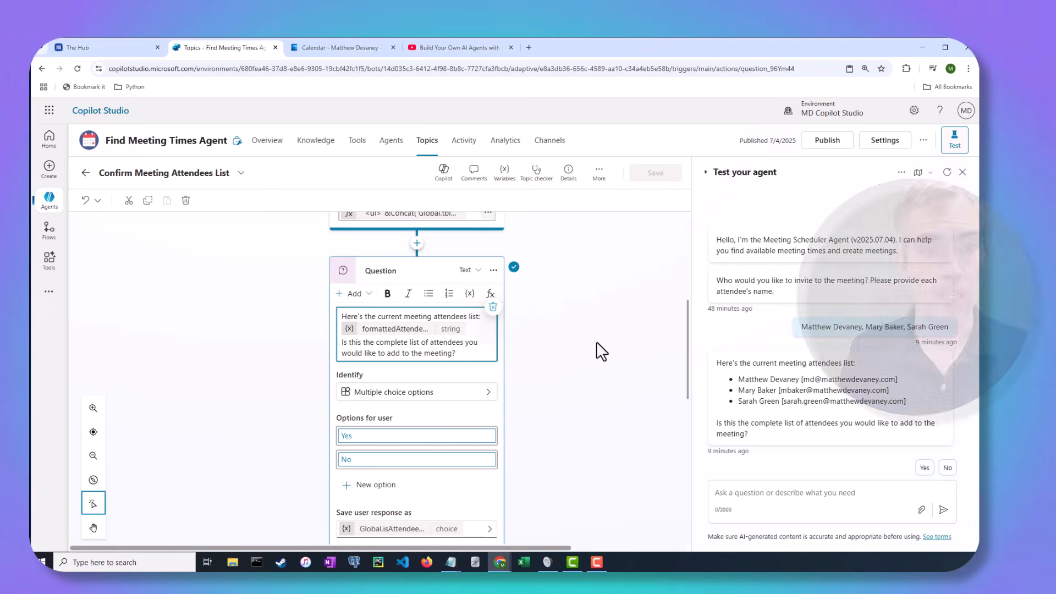
{"action": "scroll", "coordinate": [598, 346], "scroll_direction": "up", "scroll_amount": 2}
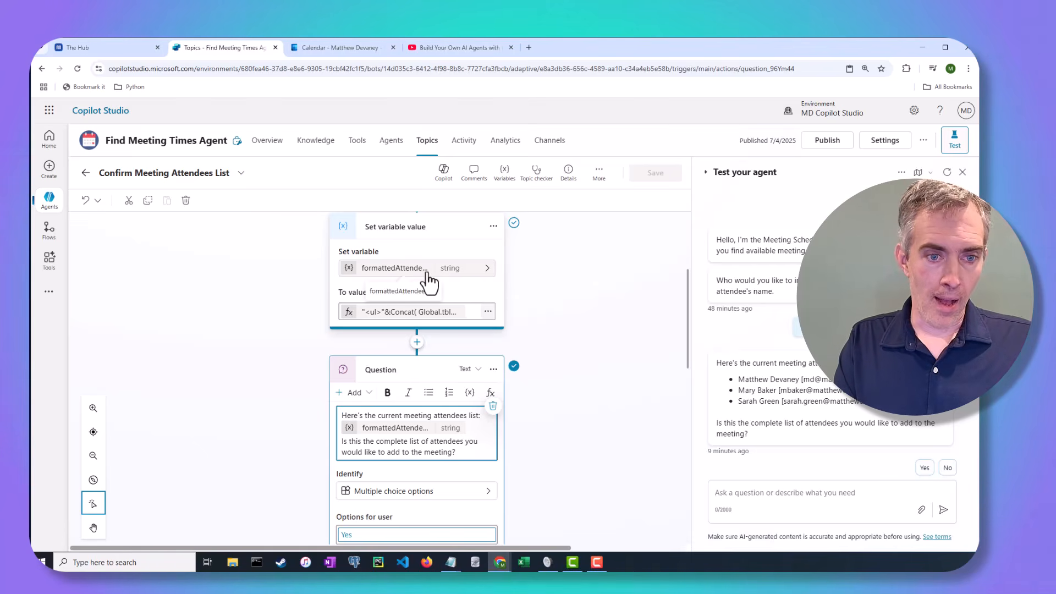
Walk through the formattedAttendees Concat formula over Global.tblRequiredAttendees, then cancel it unchanged.
{"action": "left_click", "coordinate": [488, 312]}
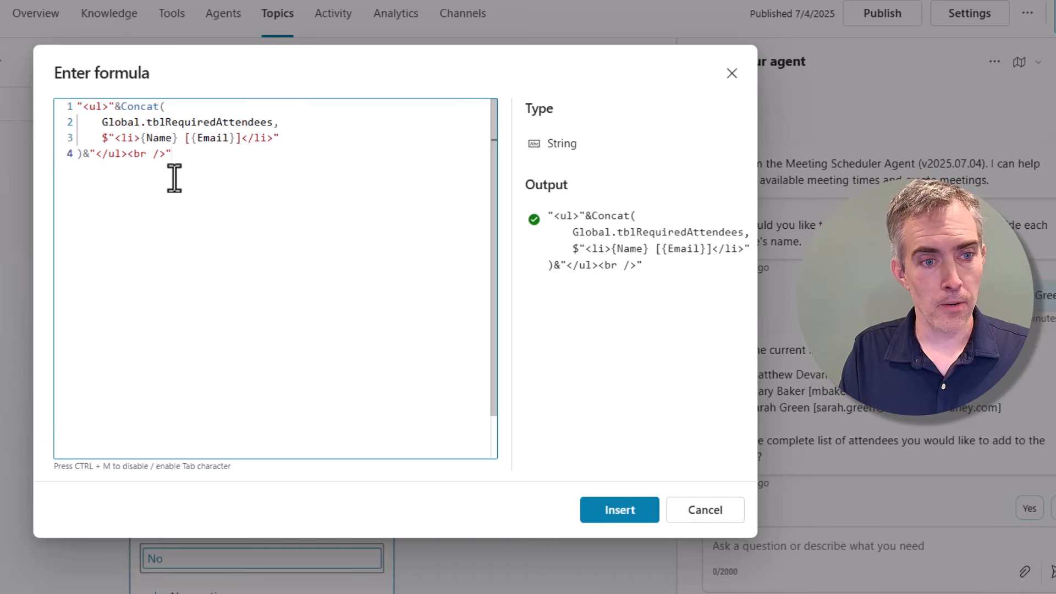
{"action": "left_click_drag", "start_coordinate": [128, 154], "coordinate": [109, 106]}
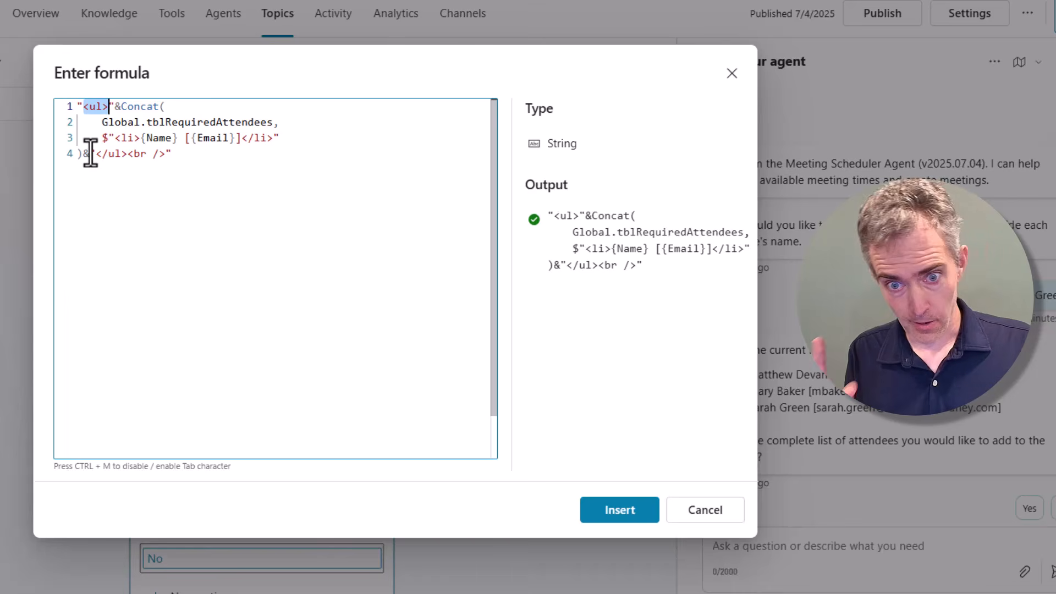
{"action": "double_click", "coordinate": [123, 110]}
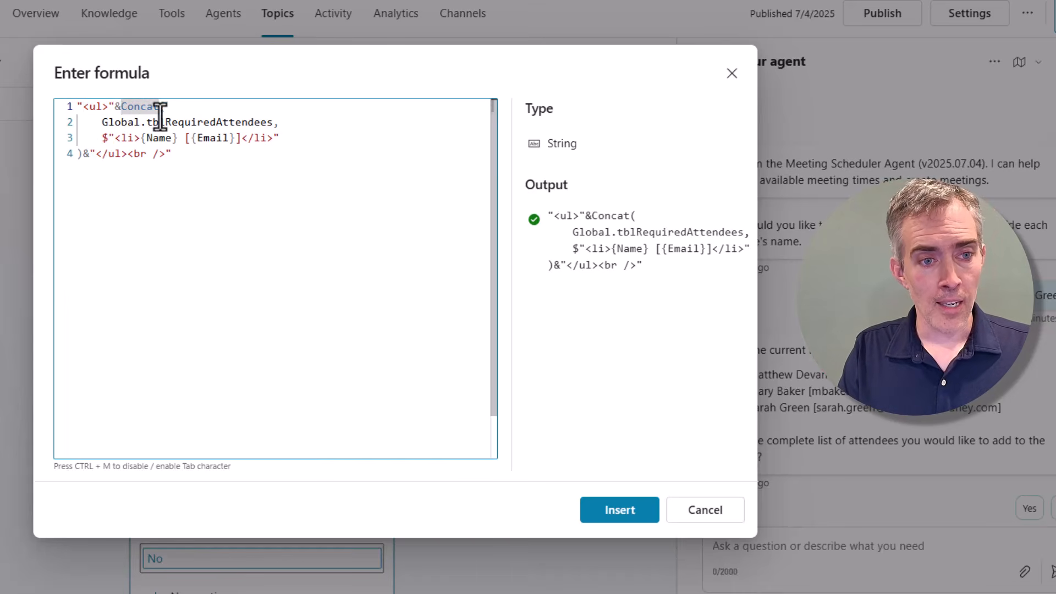
{"action": "left_click_drag", "start_coordinate": [102, 124], "coordinate": [274, 122]}
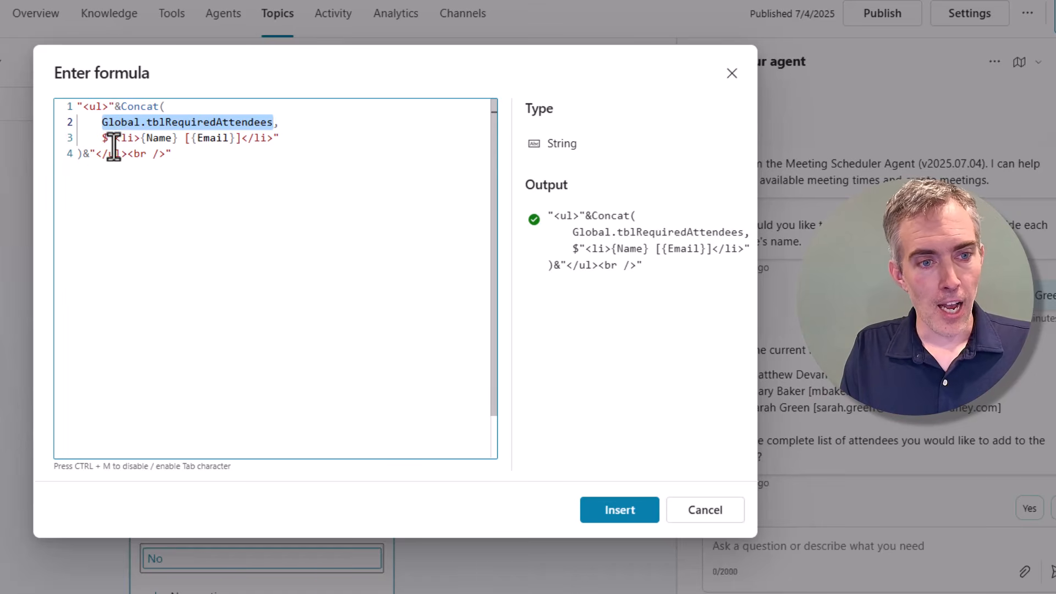
{"action": "left_click_drag", "start_coordinate": [113, 144], "coordinate": [273, 144]}
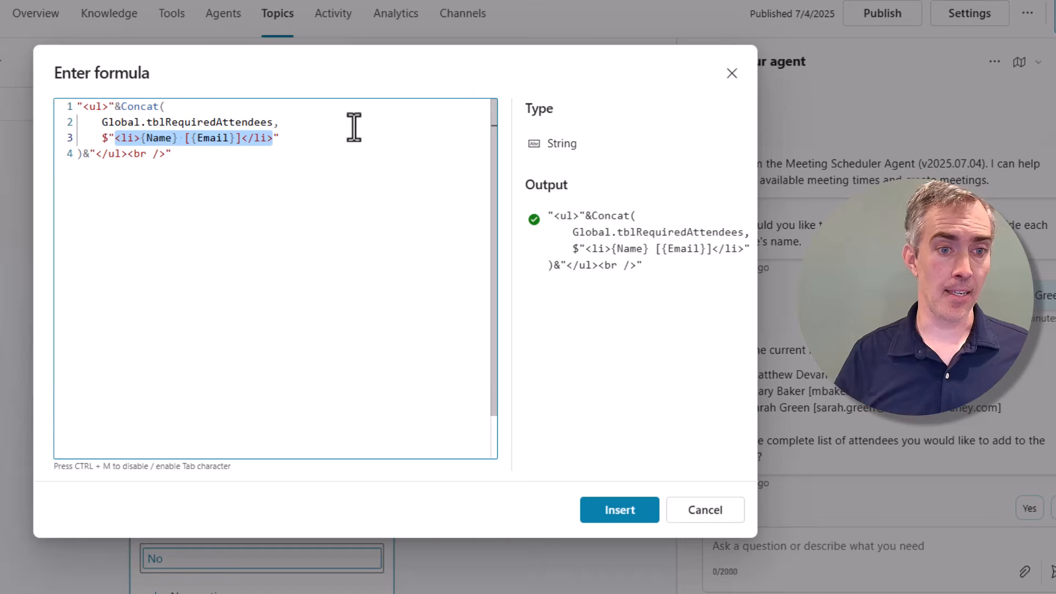
{"action": "left_click", "coordinate": [160, 138]}
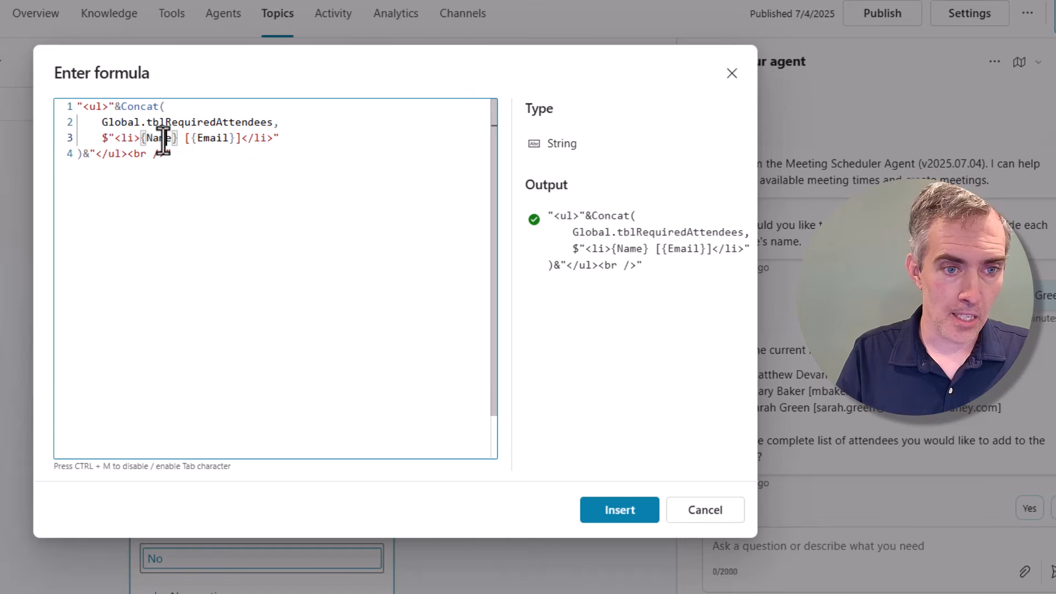
{"action": "left_click", "coordinate": [274, 138]}
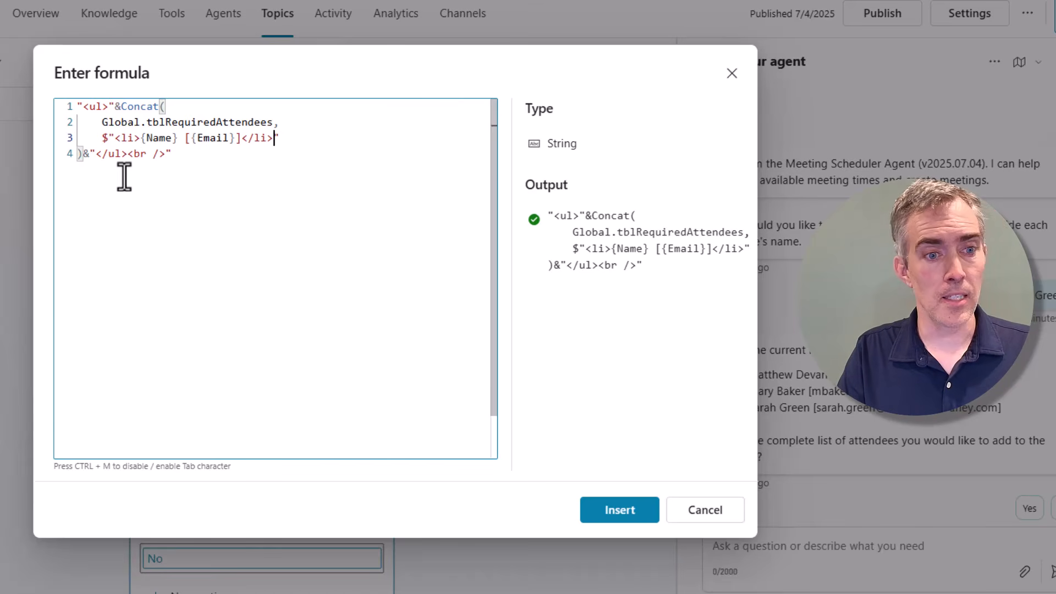
{"action": "left_click_drag", "start_coordinate": [128, 154], "coordinate": [164, 161]}
{"action": "left_click", "coordinate": [729, 503]}
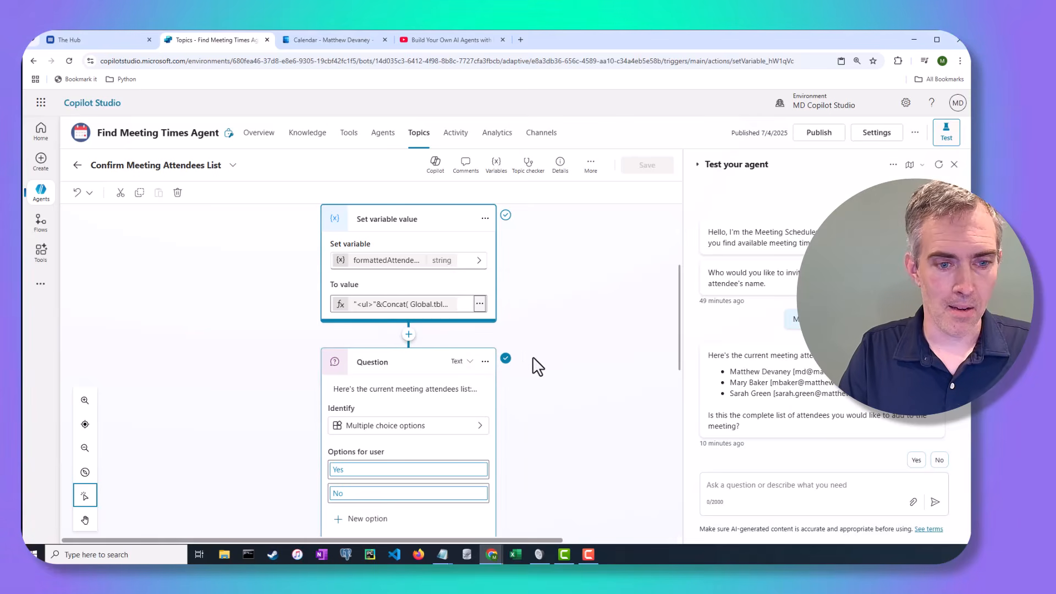
{"action": "scroll", "coordinate": [537, 361], "scroll_direction": "down", "scroll_amount": 2}
{"action": "scroll", "coordinate": [537, 359], "scroll_direction": "down", "scroll_amount": 2}
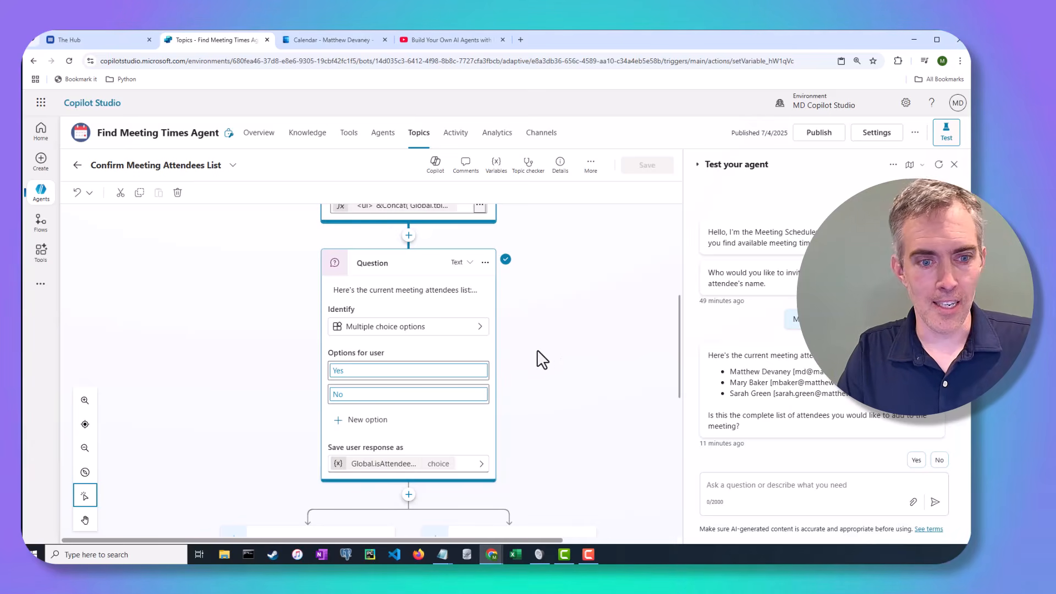
{"action": "scroll", "coordinate": [529, 350], "scroll_direction": "down", "scroll_amount": 2}
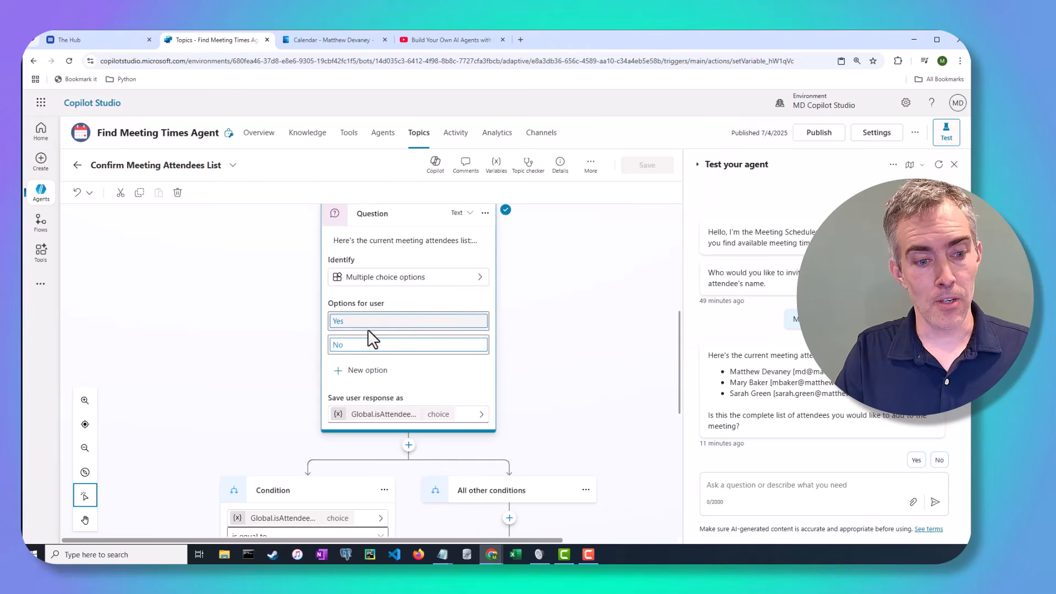
{"action": "scroll", "coordinate": [462, 376], "scroll_direction": "down", "scroll_amount": 1}
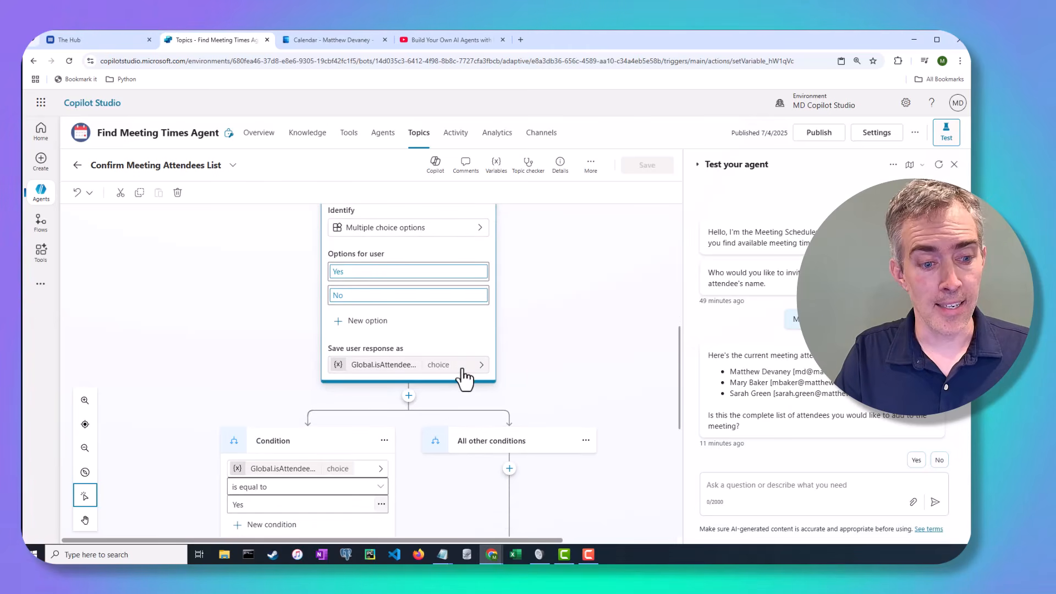
{"action": "scroll", "coordinate": [465, 376], "scroll_direction": "down", "scroll_amount": 4}
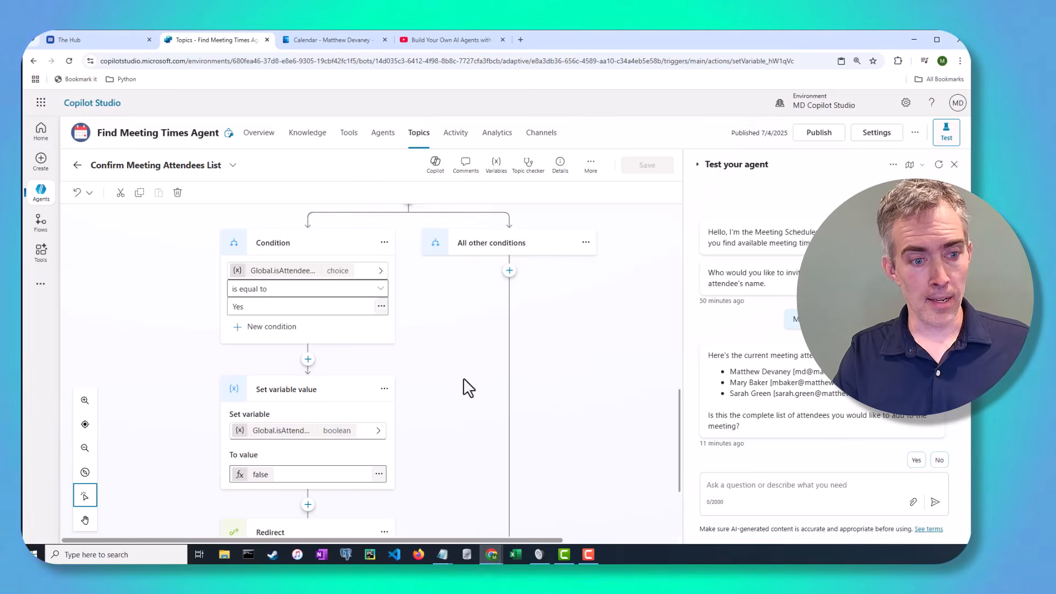
{"action": "left_click", "coordinate": [305, 431]}
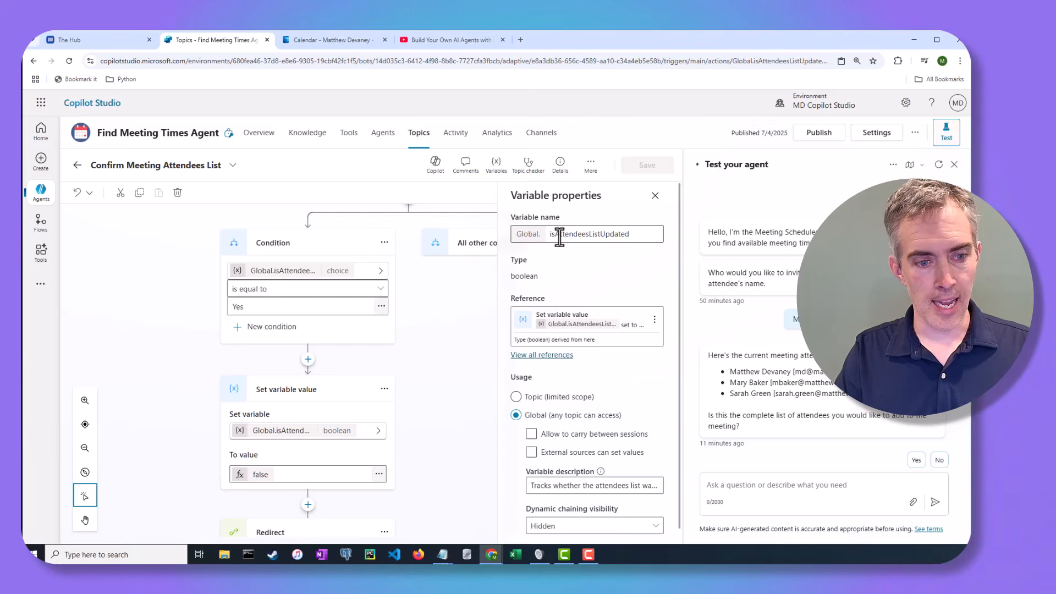
{"action": "left_click", "coordinate": [655, 195]}
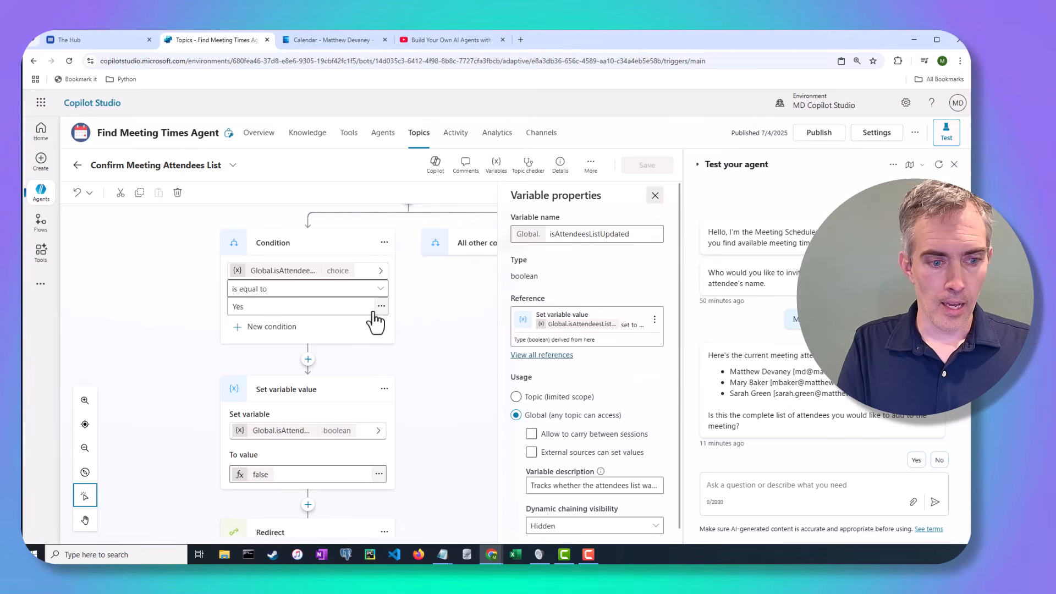
{"action": "scroll", "coordinate": [400, 364], "scroll_direction": "down", "scroll_amount": 3}
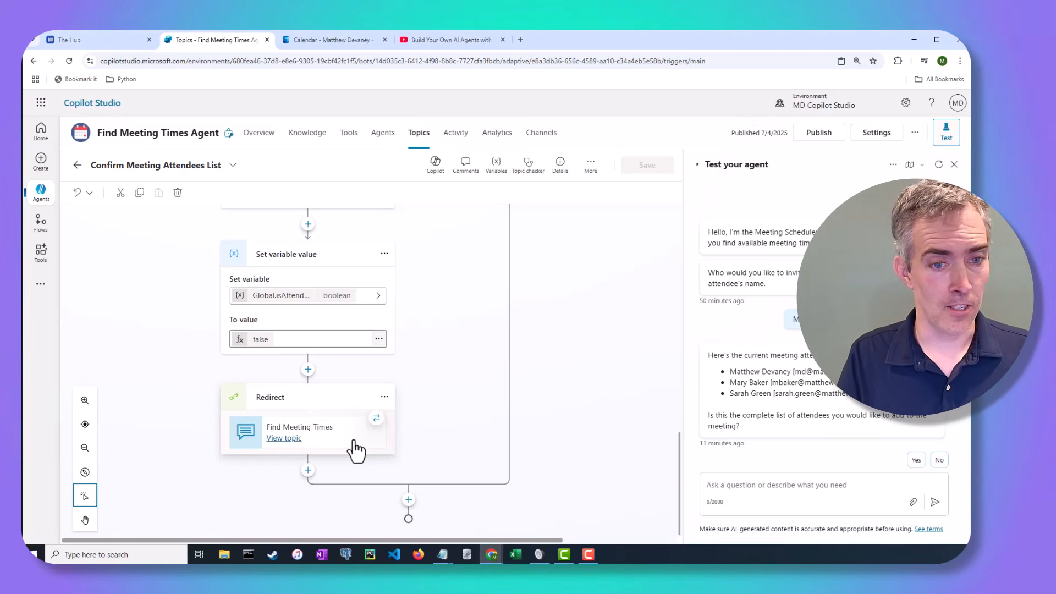
{"action": "scroll", "coordinate": [489, 388], "scroll_direction": "up", "scroll_amount": 3}
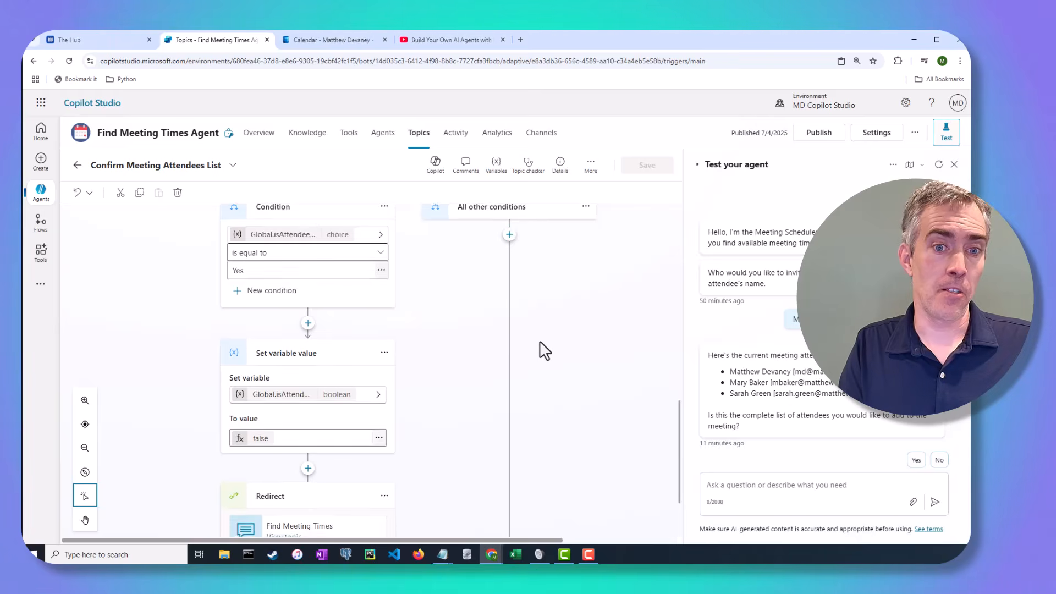
{"action": "scroll", "coordinate": [542, 349], "scroll_direction": "down", "scroll_amount": 2}
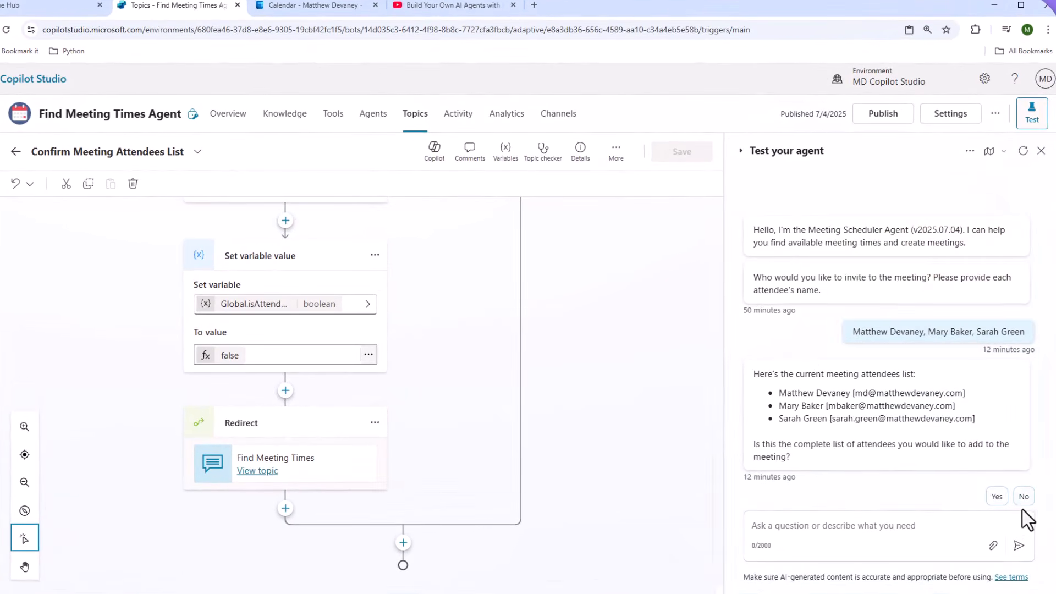
Decline the attendee list, ask the agent to remove one attendee, and view the removal topic's details.
{"action": "left_click", "coordinate": [1023, 498]}
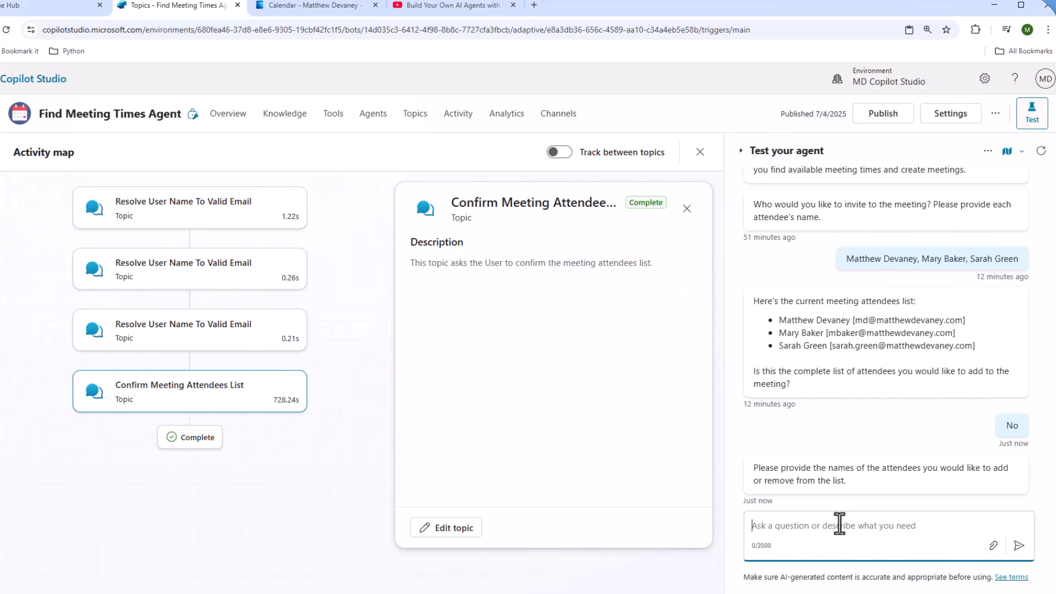
{"action": "type", "text": "Rem"}
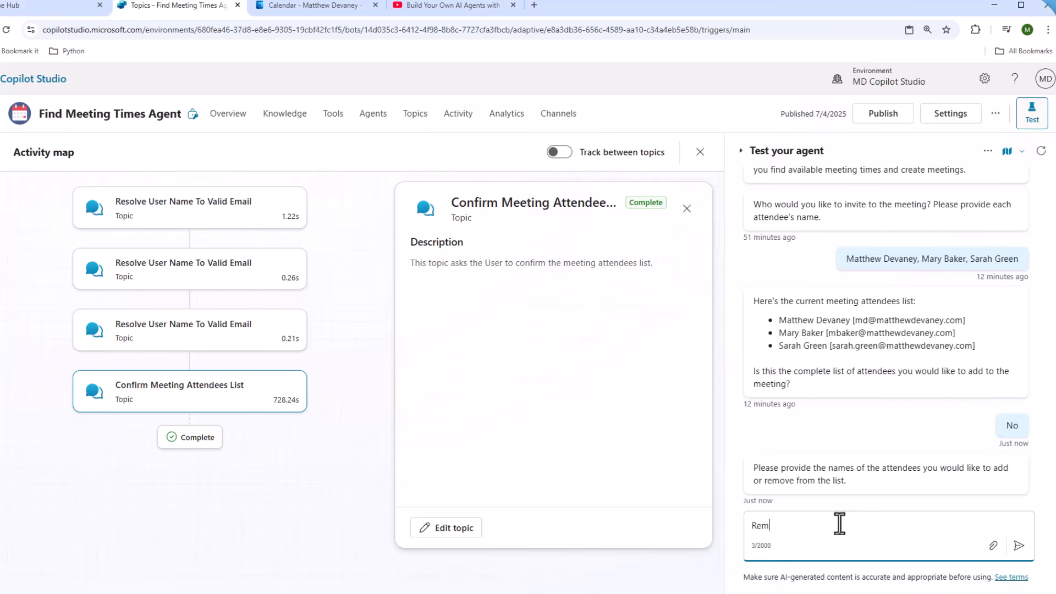
{"action": "left_click", "coordinate": [1019, 545]}
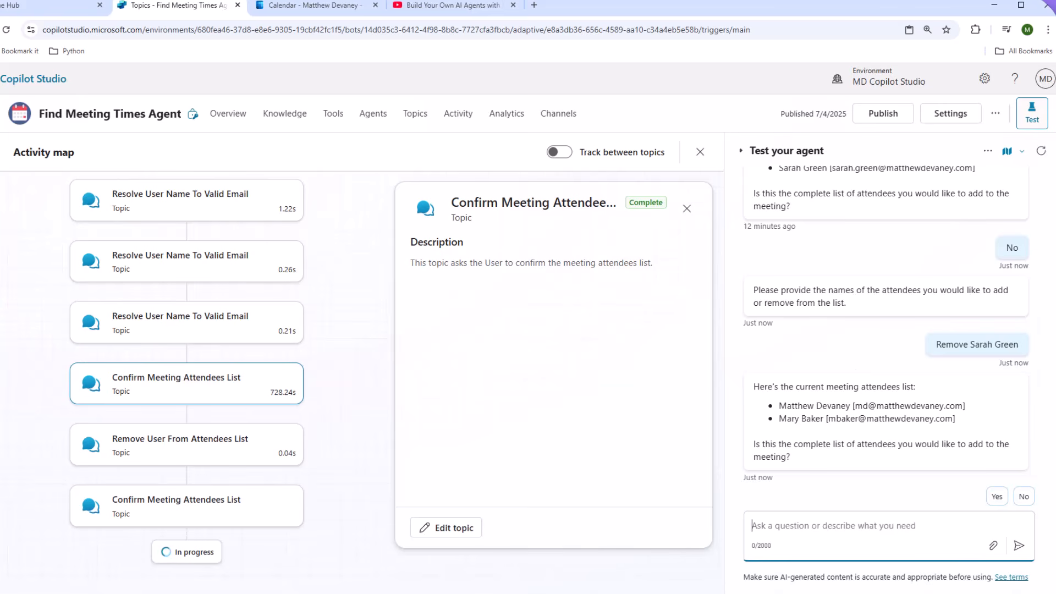
{"action": "left_click", "coordinate": [170, 462]}
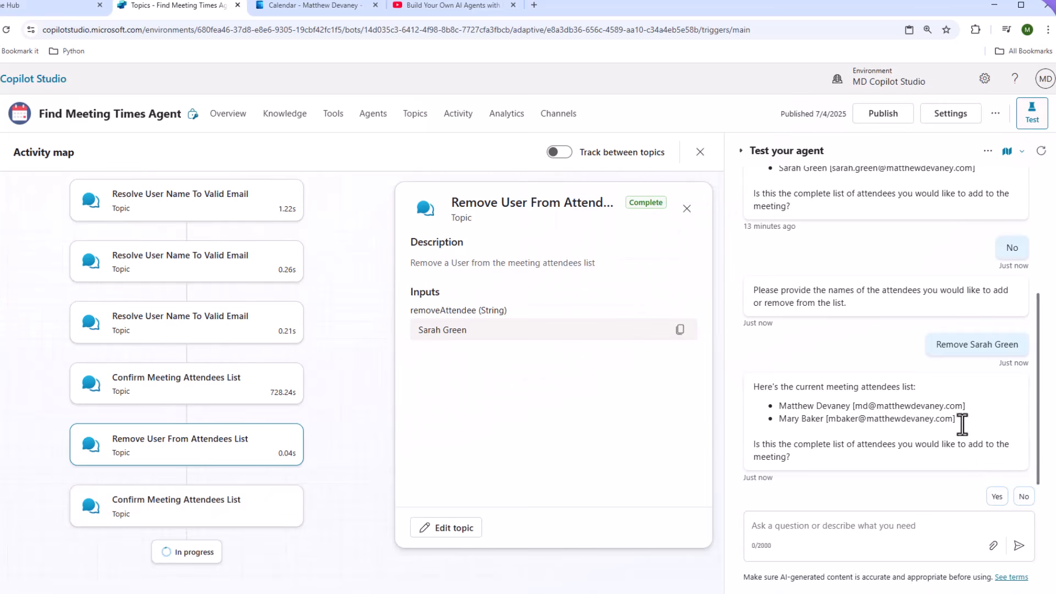
Open the Remove User From Attendees List topic and inspect its trigger description and removeAttendee input.
{"action": "left_click", "coordinate": [464, 529]}
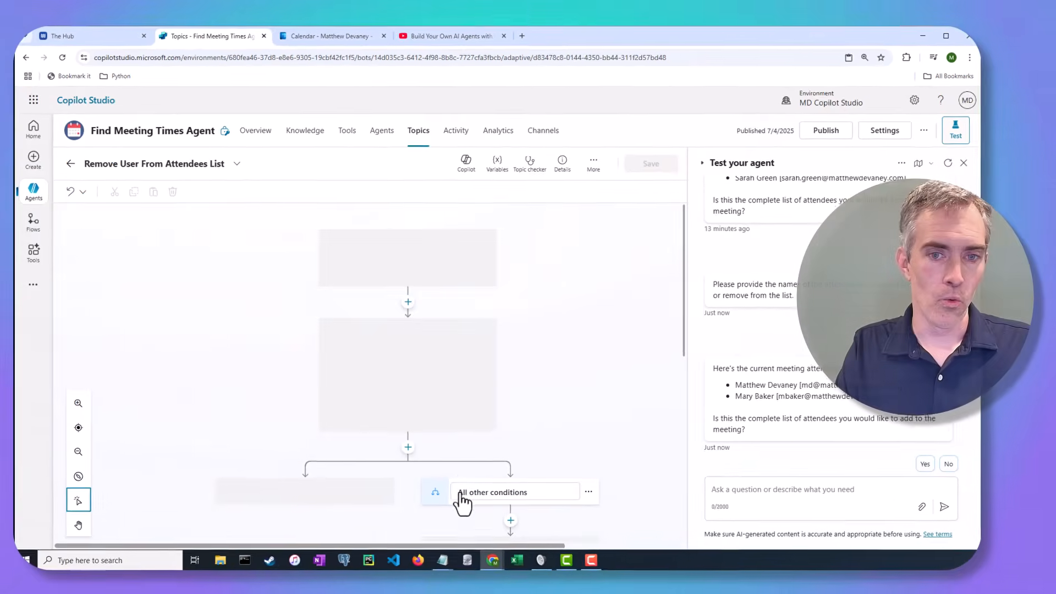
{"action": "left_click", "coordinate": [429, 329]}
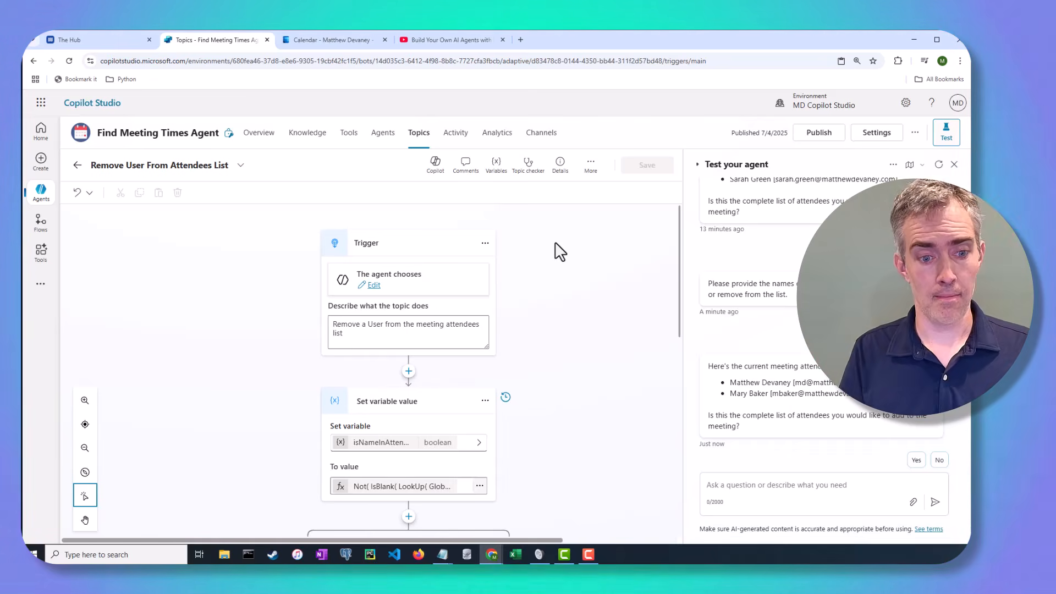
{"action": "left_click", "coordinate": [556, 176]}
{"action": "left_click", "coordinate": [584, 230]}
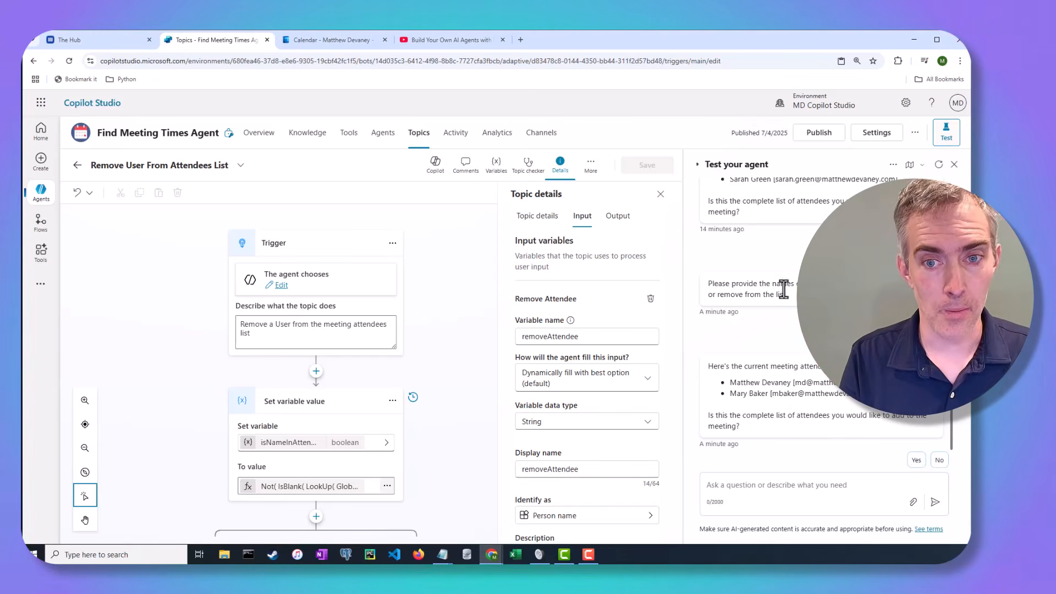
{"action": "left_click", "coordinate": [660, 194]}
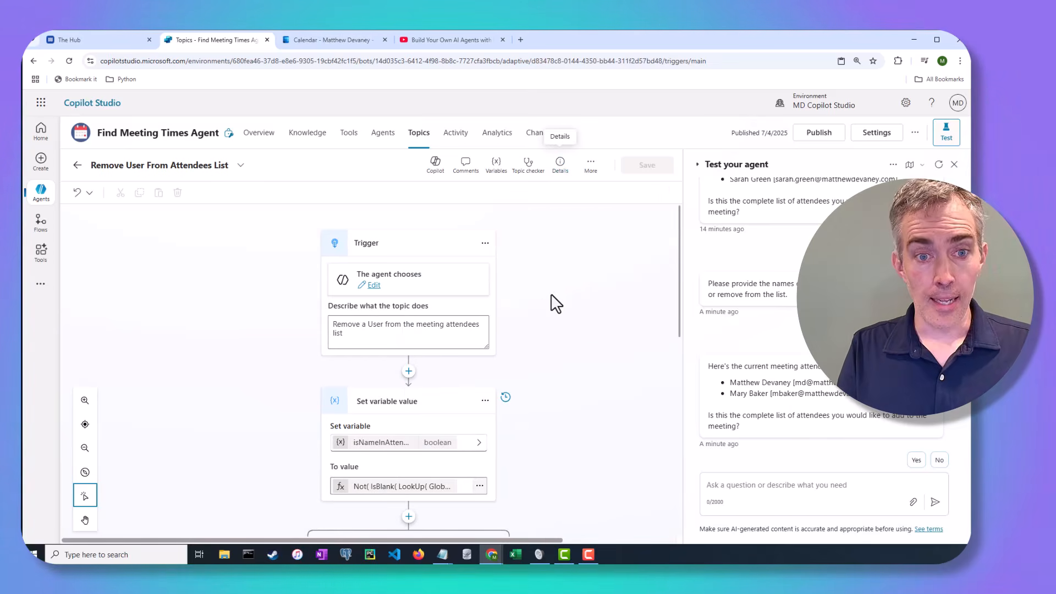
{"action": "scroll", "coordinate": [521, 319], "scroll_direction": "down", "scroll_amount": 5}
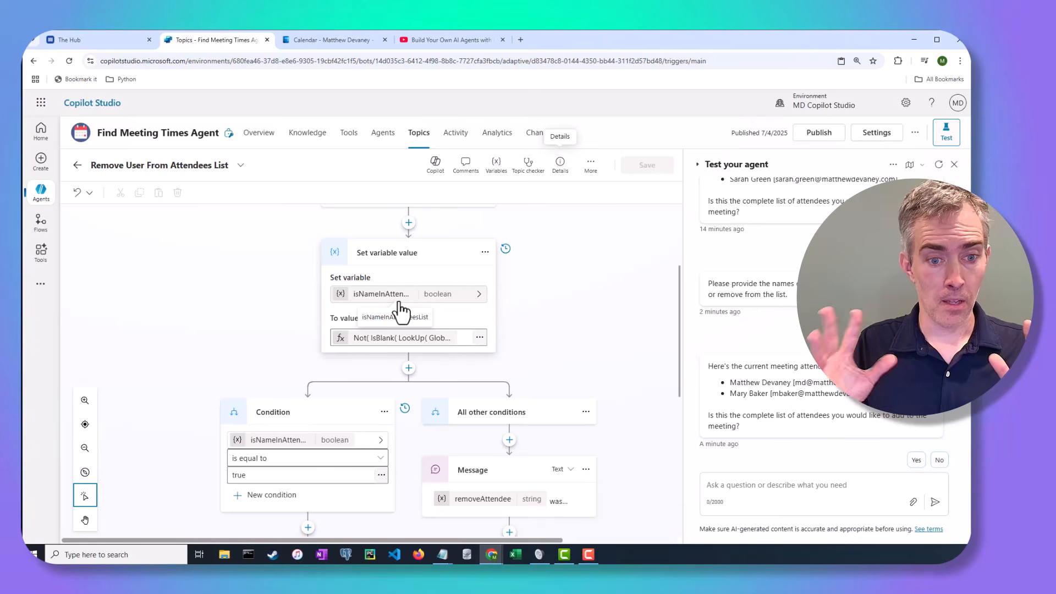
Inspect the isNameInAttendeesList Not(IsBlank(LookUp(...))) formula in the full editor, then close it unchanged.
{"action": "left_click", "coordinate": [480, 337]}
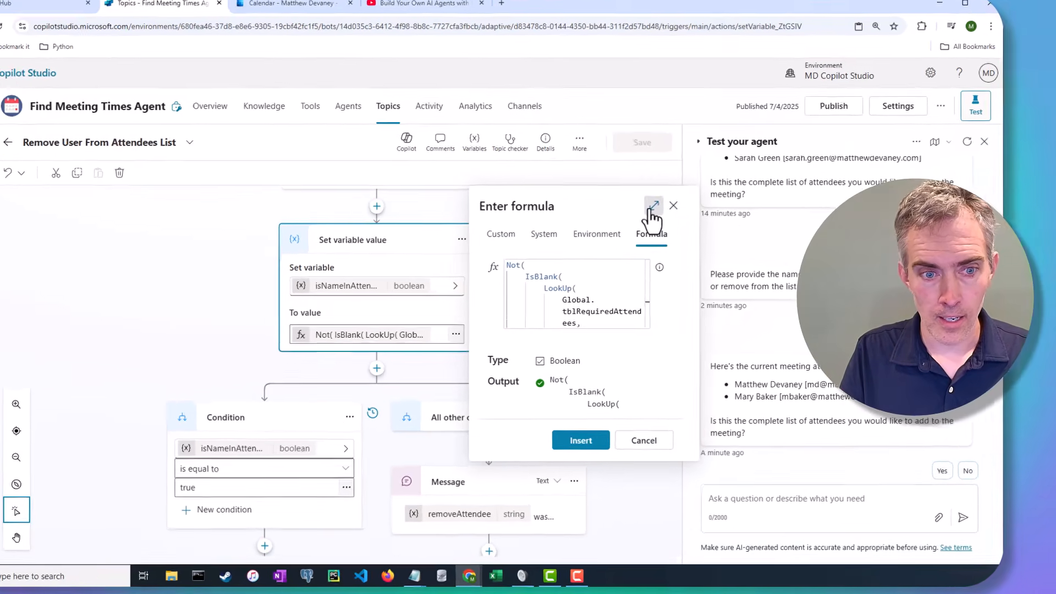
{"action": "left_click", "coordinate": [657, 222]}
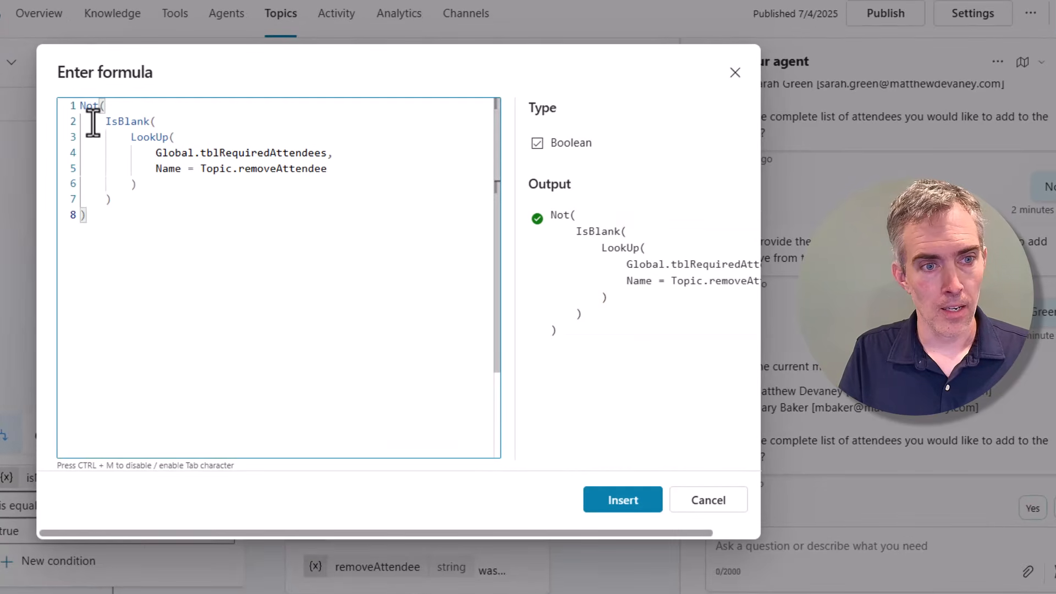
{"action": "left_click_drag", "start_coordinate": [131, 137], "coordinate": [135, 180]}
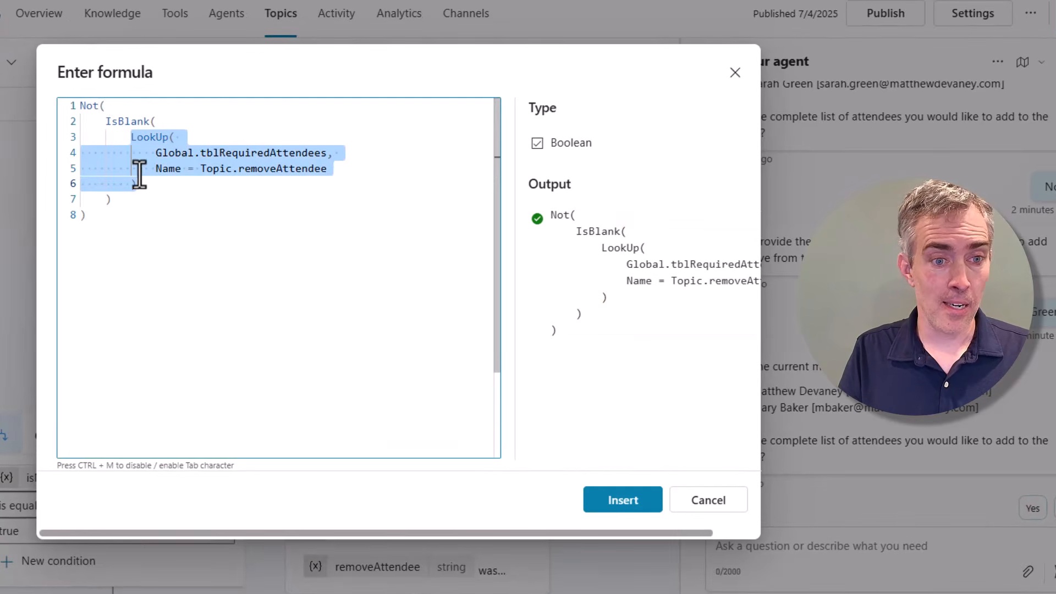
{"action": "left_click", "coordinate": [193, 149]}
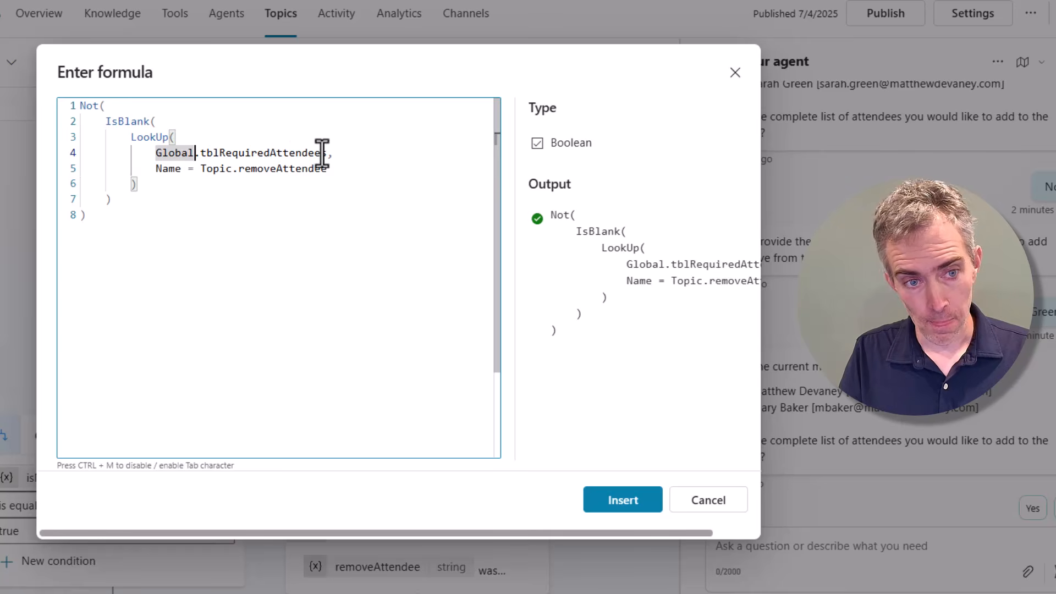
{"action": "left_click_drag", "start_coordinate": [327, 154], "coordinate": [158, 153]}
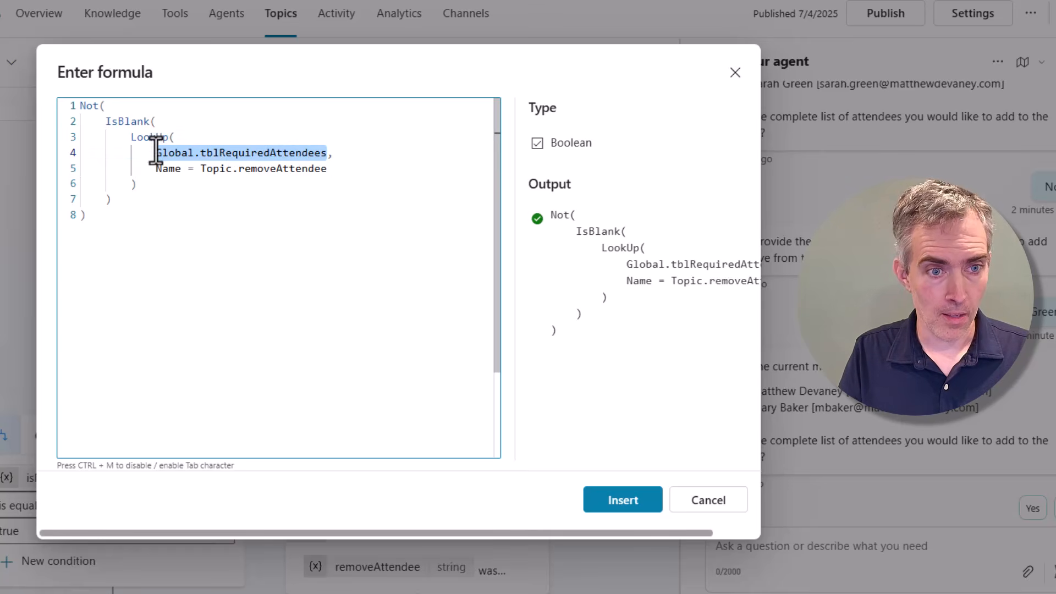
{"action": "left_click", "coordinate": [330, 169]}
{"action": "left_click_drag", "start_coordinate": [330, 169], "coordinate": [155, 168]}
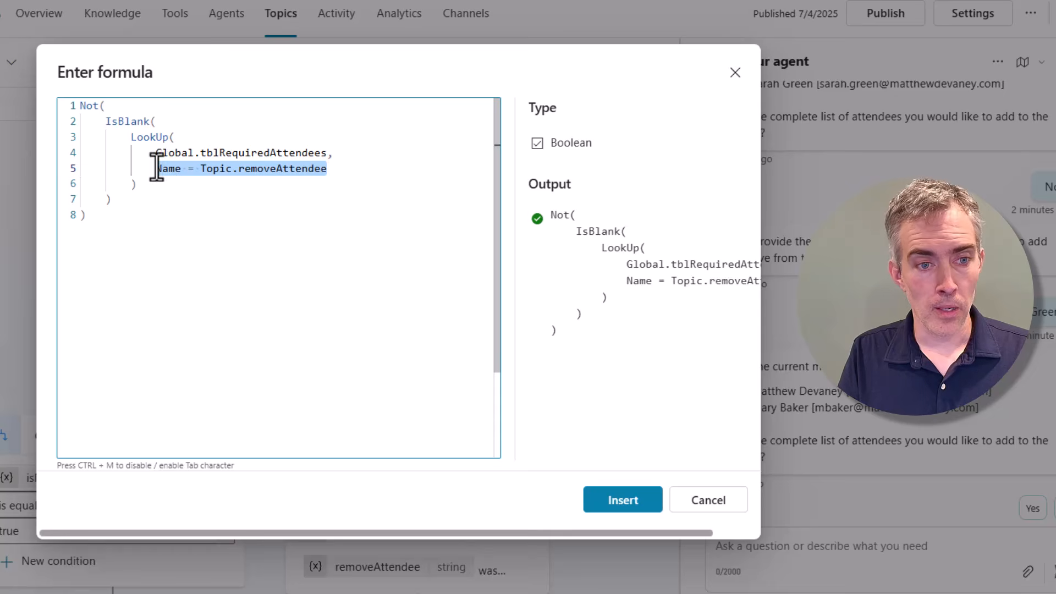
{"action": "left_click", "coordinate": [245, 171]}
{"action": "left_click", "coordinate": [121, 198]}
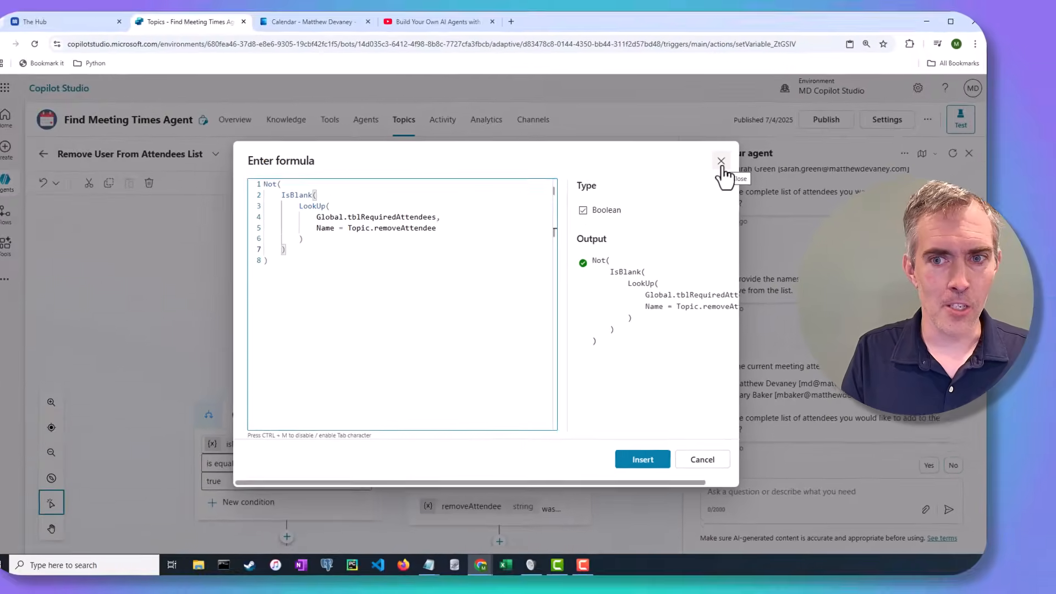
{"action": "left_click", "coordinate": [735, 74]}
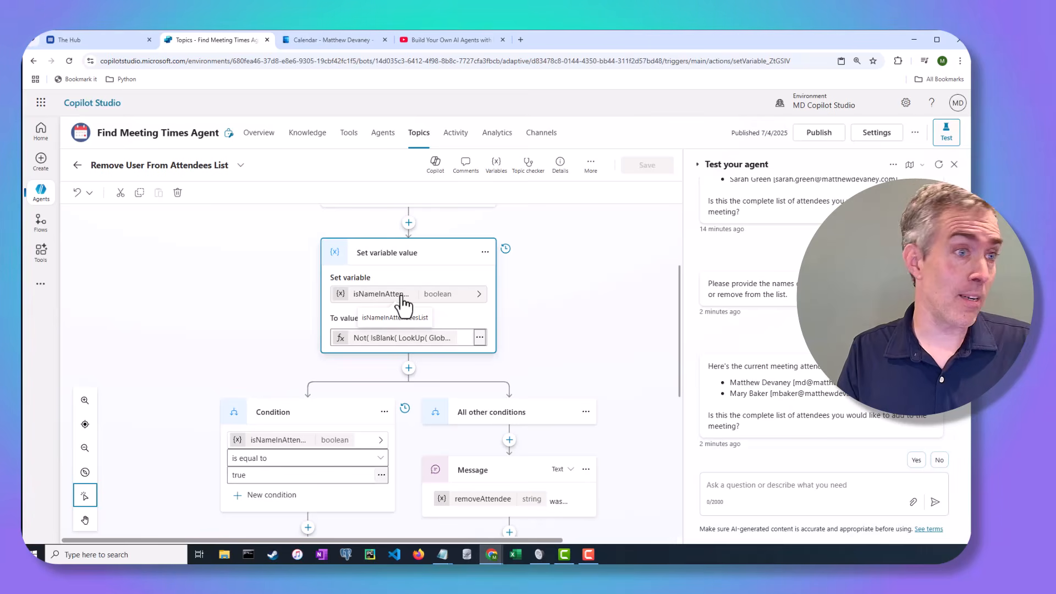
{"action": "scroll", "coordinate": [514, 301], "scroll_direction": "down", "scroll_amount": 3}
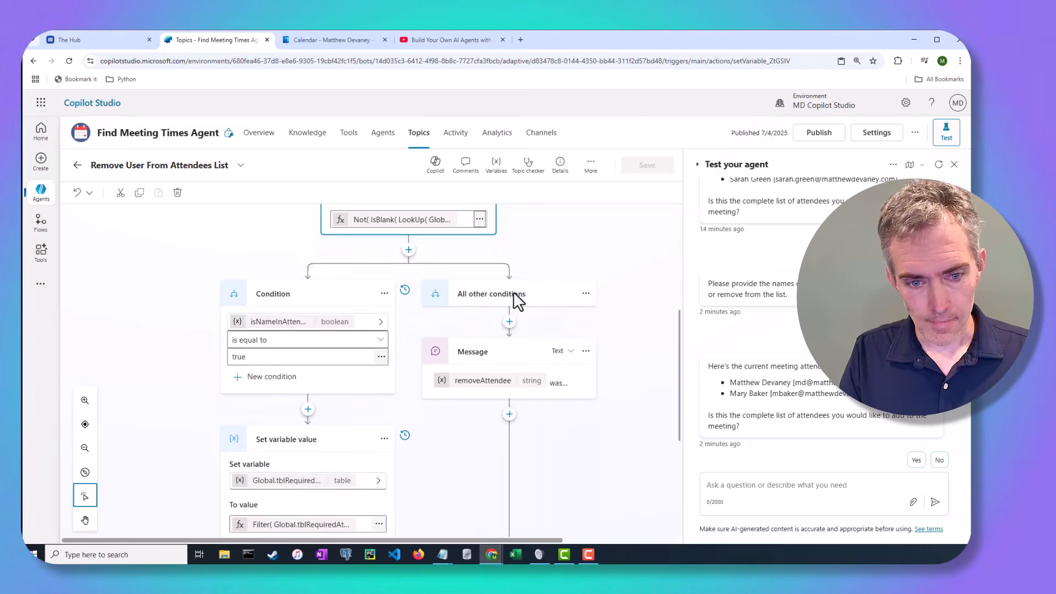
{"action": "scroll", "coordinate": [523, 298], "scroll_direction": "down", "scroll_amount": 1}
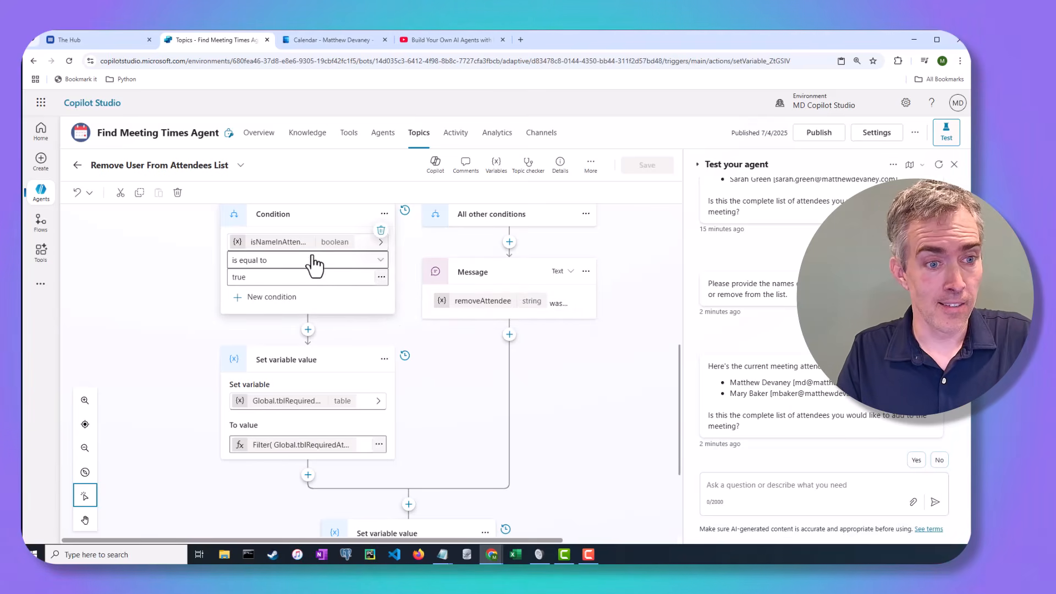
{"action": "scroll", "coordinate": [341, 297], "scroll_direction": "up", "scroll_amount": 3}
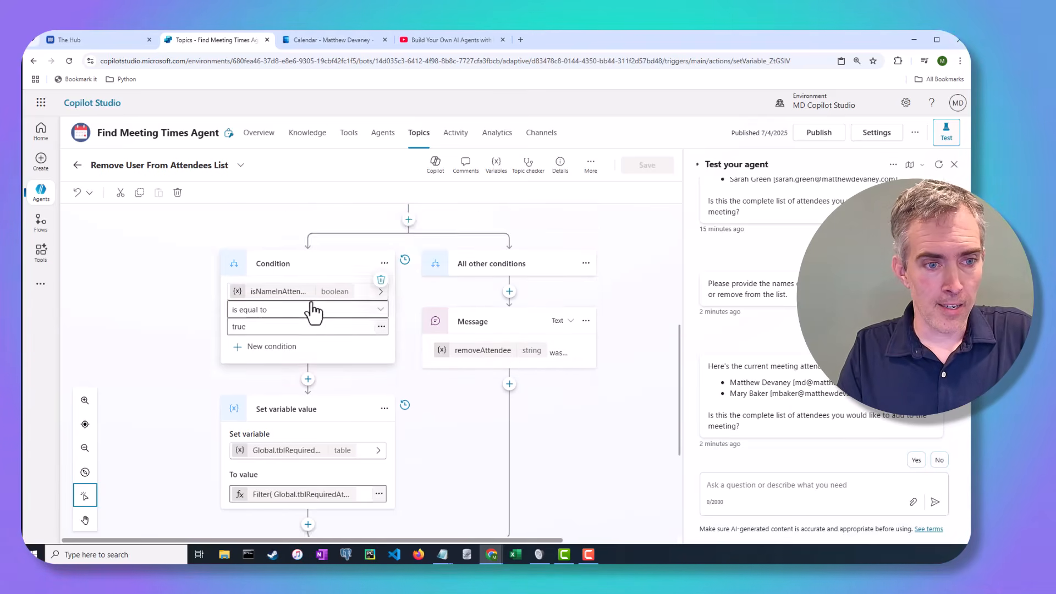
{"action": "scroll", "coordinate": [313, 329], "scroll_direction": "down", "scroll_amount": 3}
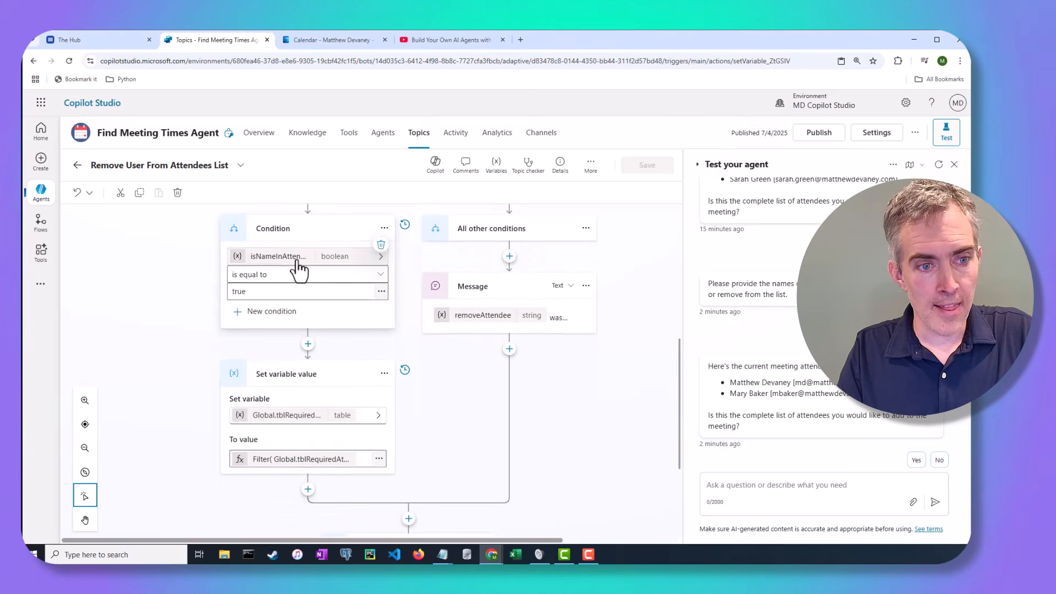
{"action": "scroll", "coordinate": [307, 377], "scroll_direction": "down", "scroll_amount": 1}
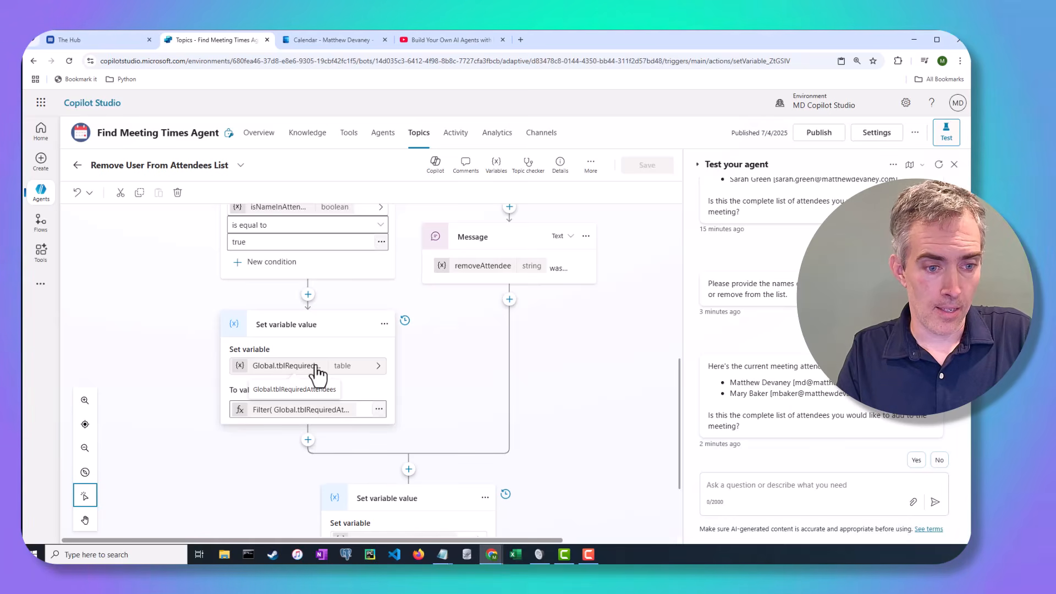
{"action": "left_click", "coordinate": [379, 409]}
{"action": "left_click", "coordinate": [557, 294]}
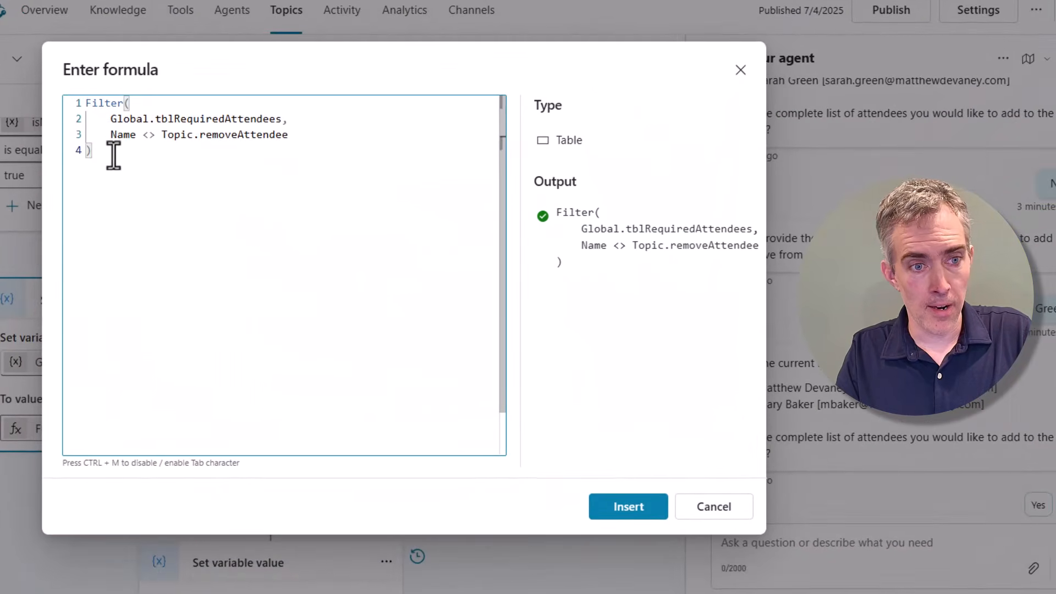
{"action": "left_click_drag", "start_coordinate": [114, 155], "coordinate": [81, 102]}
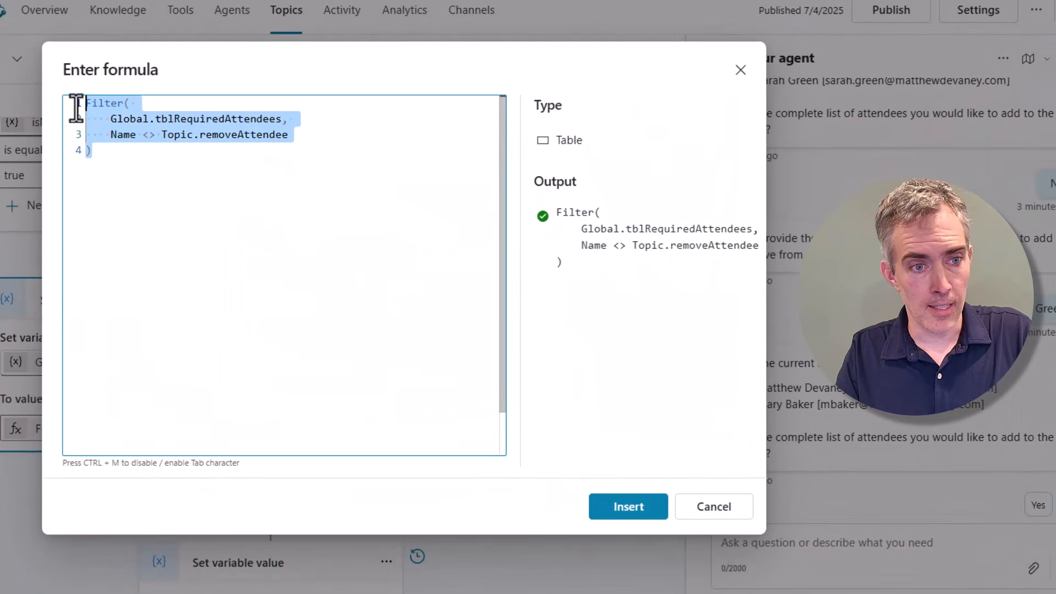
{"action": "left_click", "coordinate": [256, 127]}
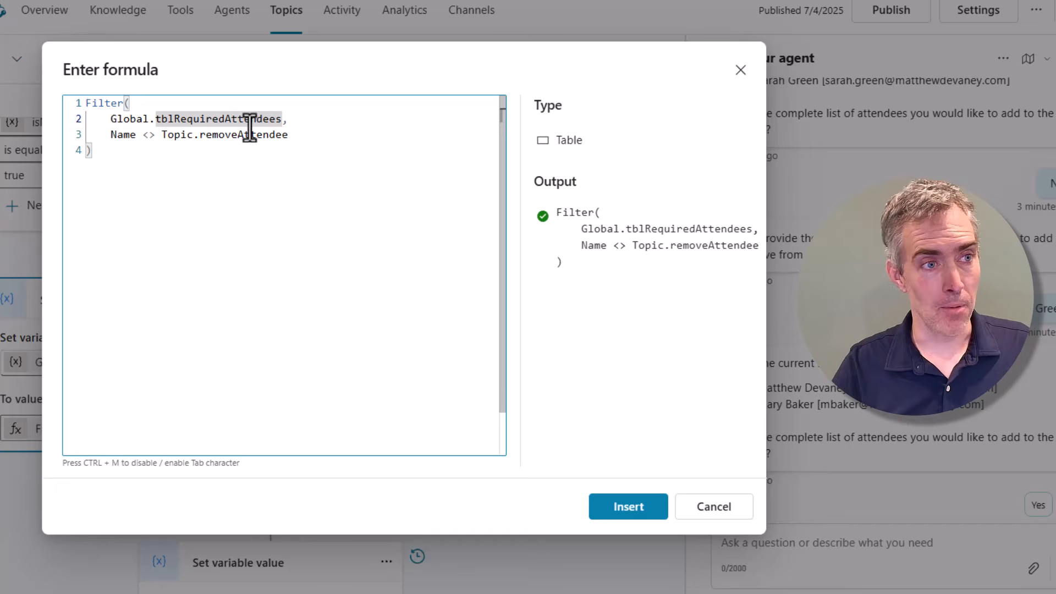
{"action": "left_click", "coordinate": [712, 505]}
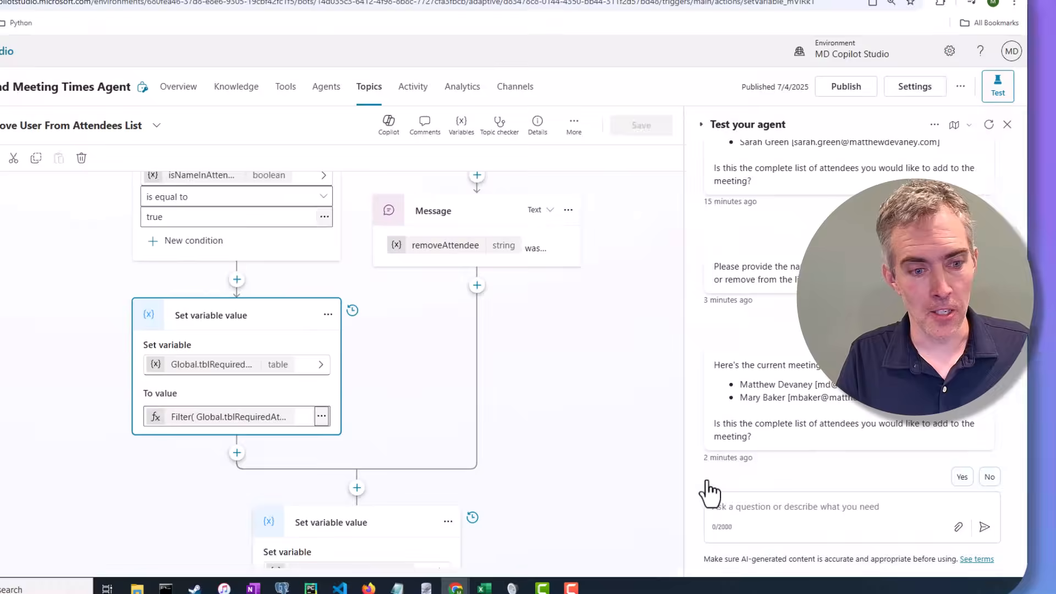
{"action": "scroll", "coordinate": [500, 408], "scroll_direction": "down", "scroll_amount": 4}
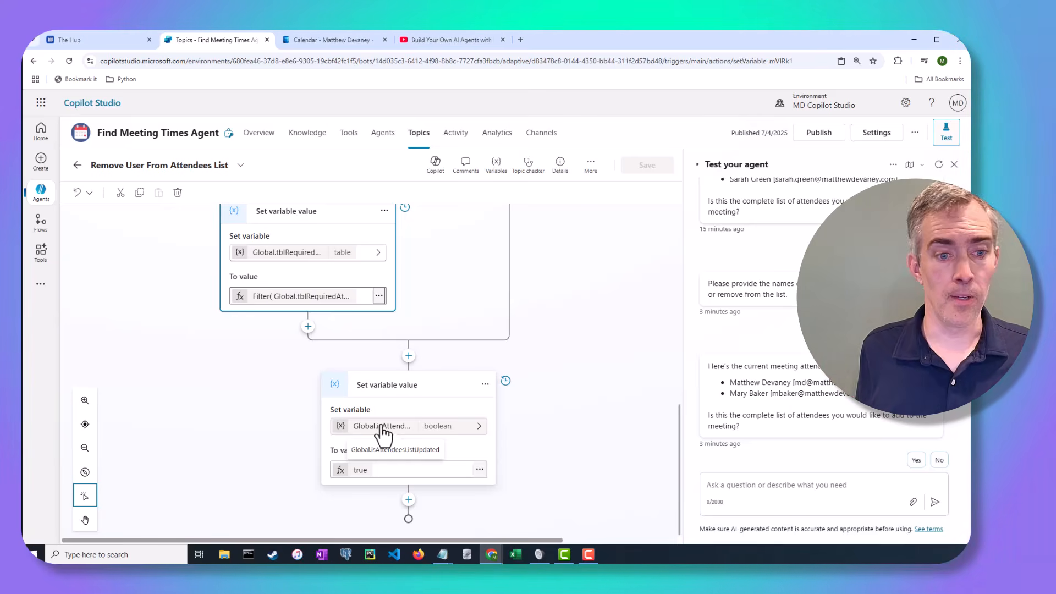
{"action": "scroll", "coordinate": [558, 291], "scroll_direction": "up", "scroll_amount": 5}
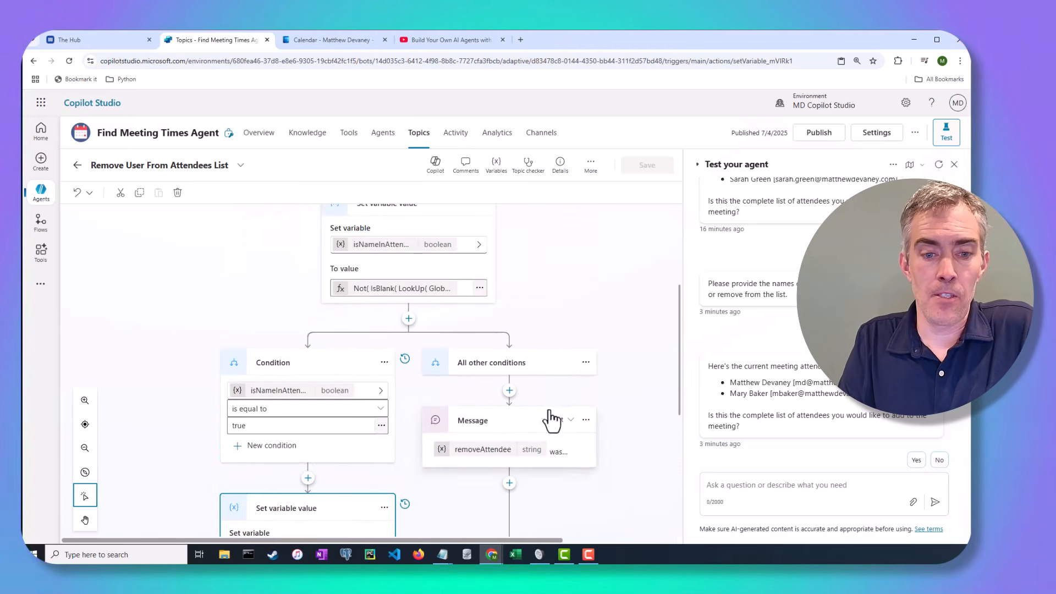
Reword the fallback message to removeAttendee 'could not be found in the attendees list.'.
{"action": "left_click", "coordinate": [486, 458]}
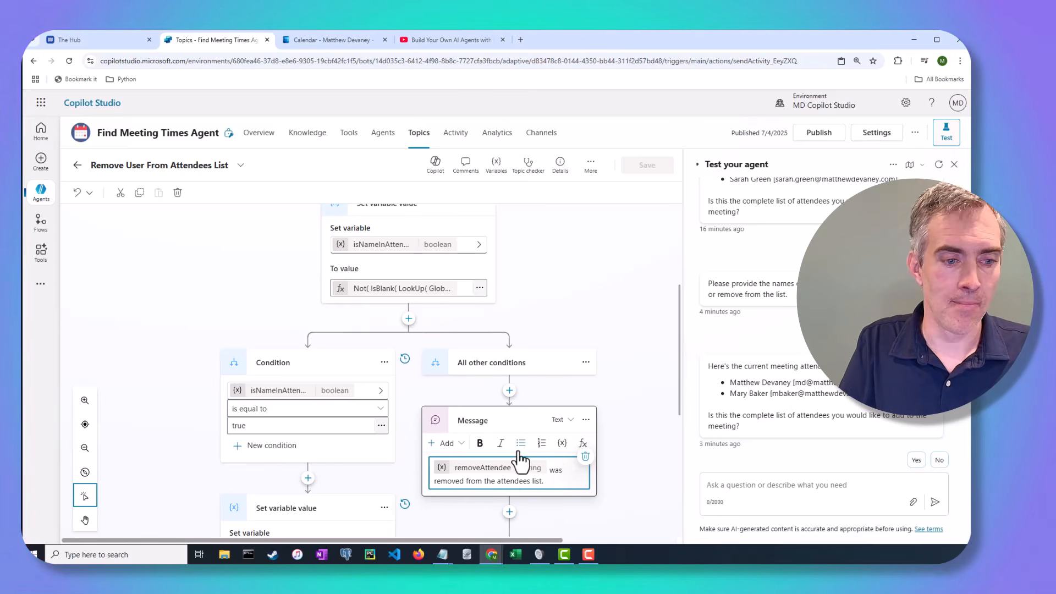
{"action": "scroll", "coordinate": [511, 465], "scroll_direction": "down", "scroll_amount": 1}
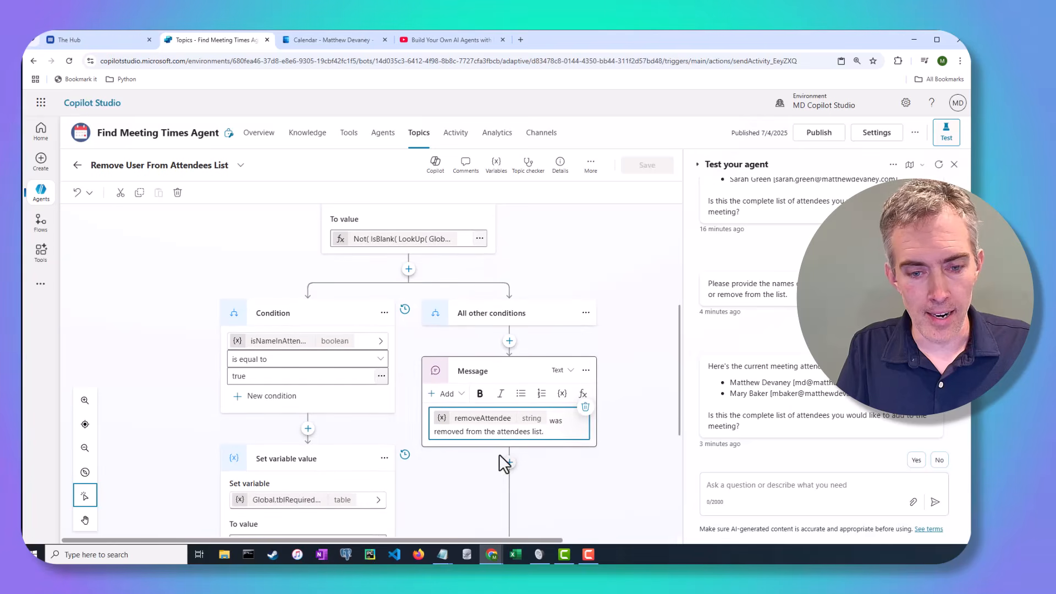
{"action": "left_click", "coordinate": [550, 420]}
{"action": "type", "text": "could not be "}
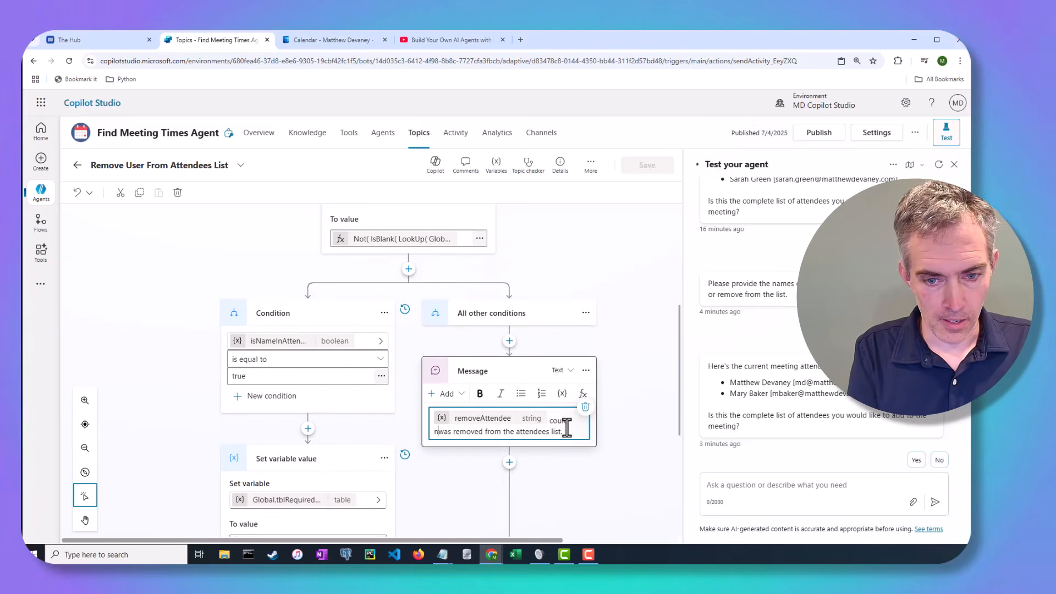
{"action": "type", "text": "found in the "}
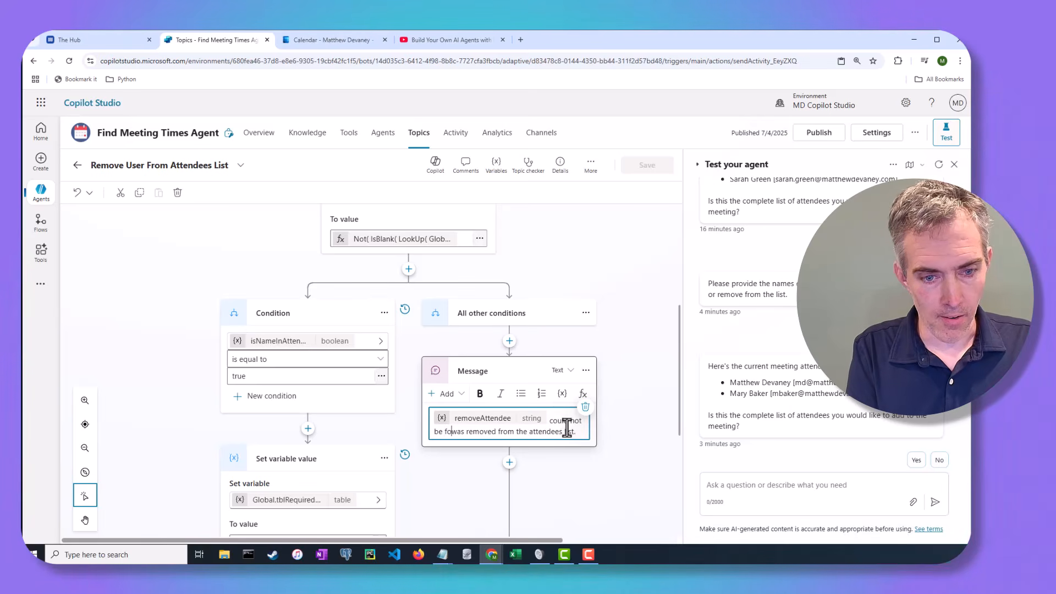
{"action": "type", "text": "att"}
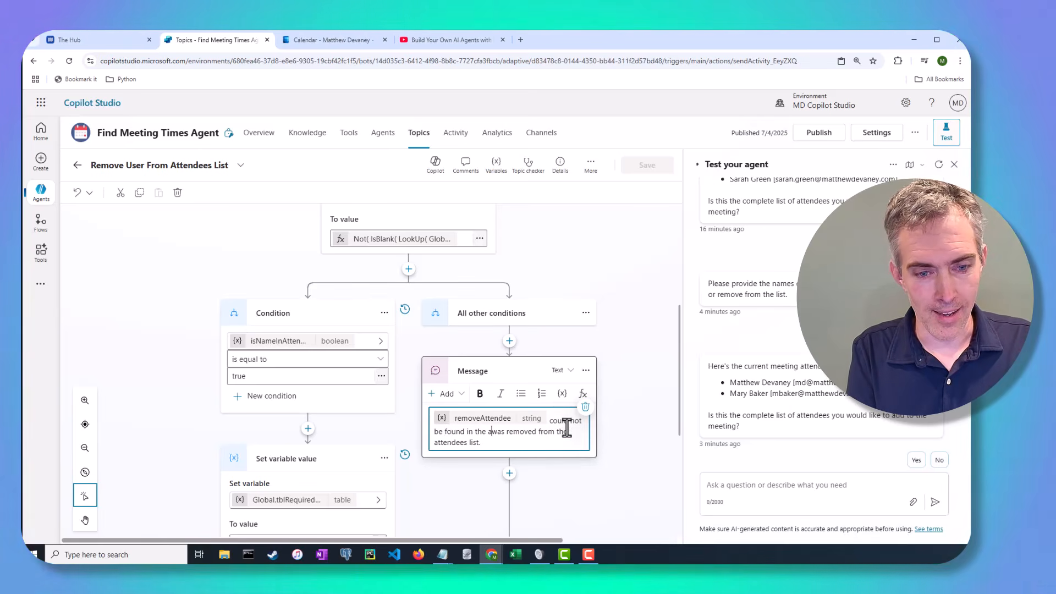
{"action": "key", "text": "ctrl+shift+Right"}
{"action": "key", "text": "ctrl+shift+Right"}
{"action": "key", "text": "ctrl+shift+Right"}
{"action": "key", "text": "ctrl+shift+Right"}
{"action": "key", "text": "Delete"}
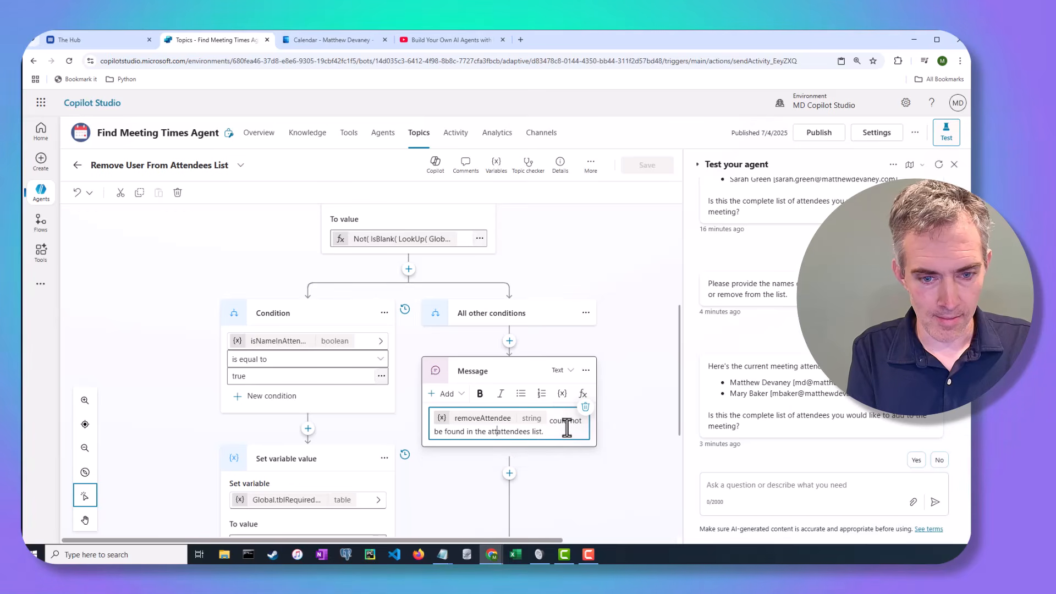
{"action": "key", "text": "BackSpace"}
{"action": "key", "text": "BackSpace"}
{"action": "key", "text": "BackSpace"}
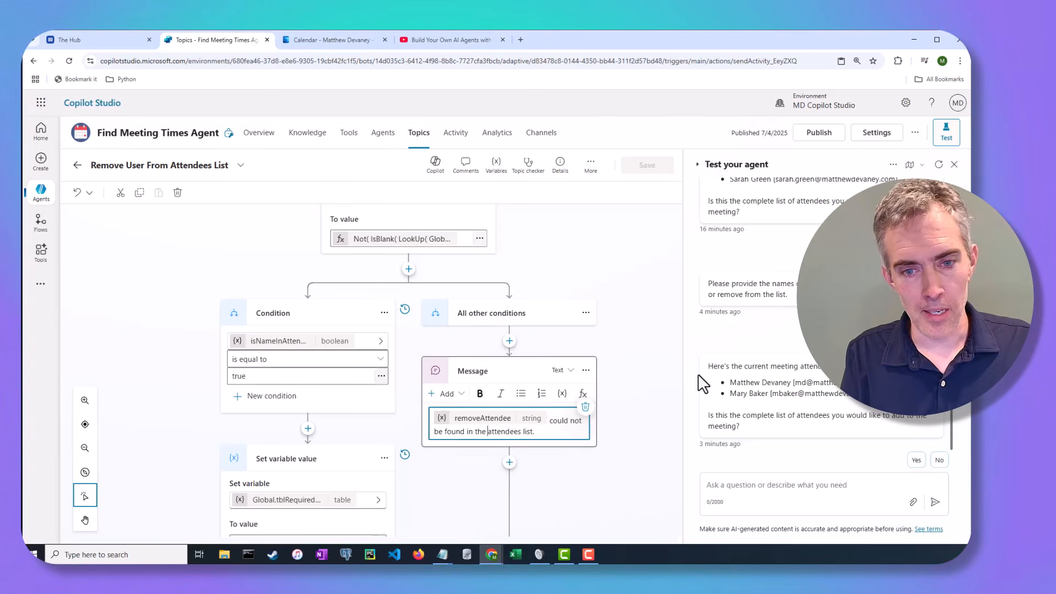
{"action": "left_click", "coordinate": [640, 320]}
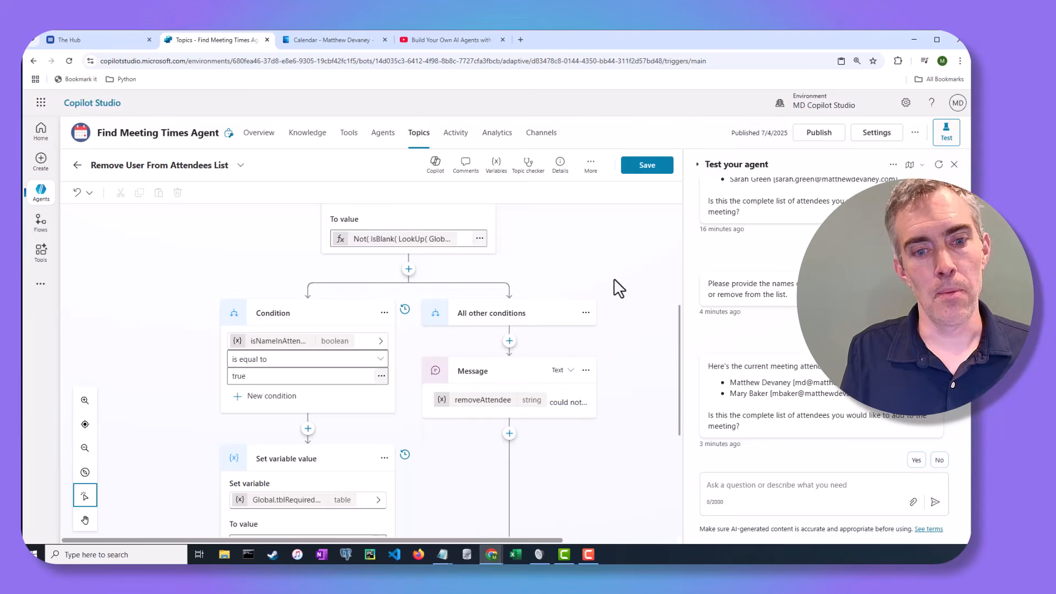
{"action": "left_click", "coordinate": [574, 404]}
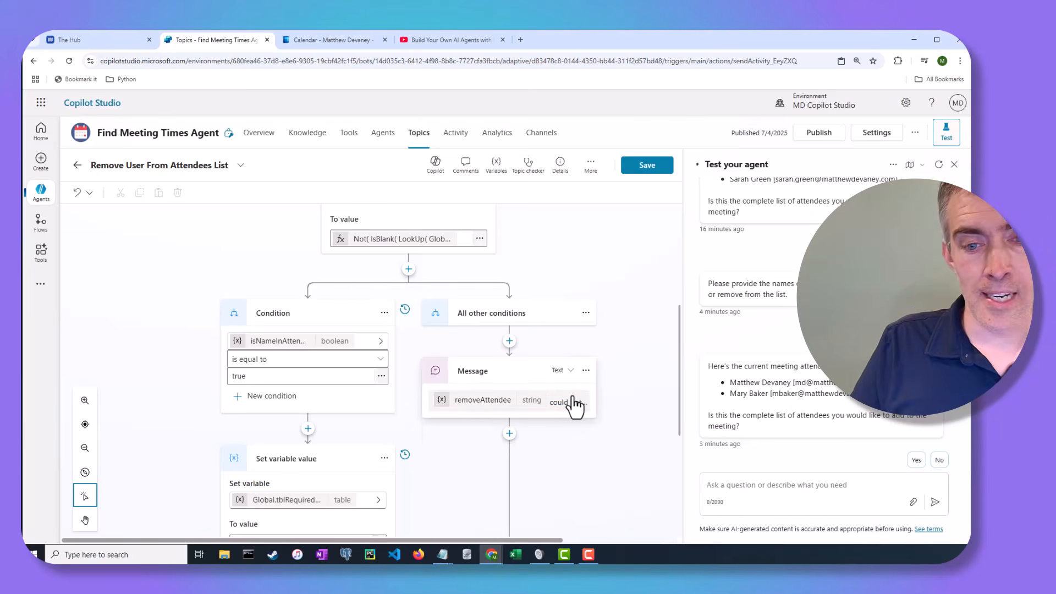
{"action": "left_click", "coordinate": [561, 405]}
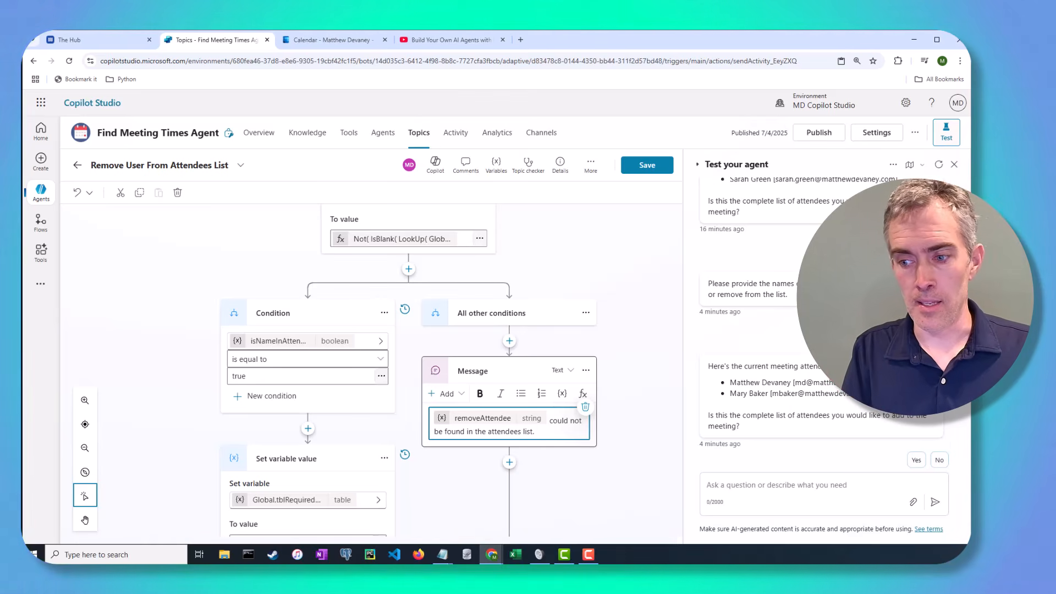
{"action": "key", "text": "alt+Tab"}
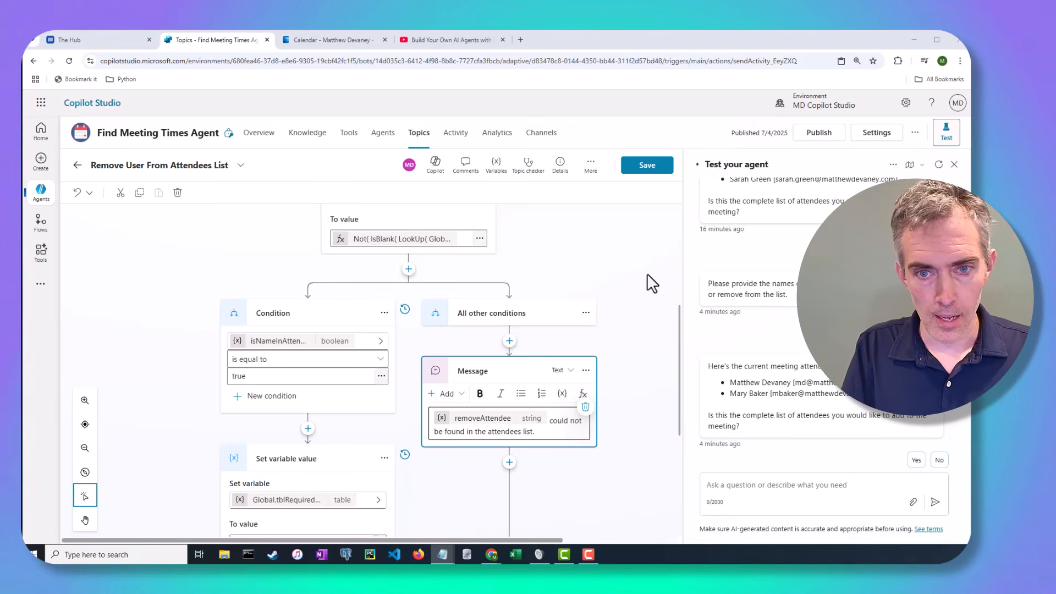
Restart the test chat, send the three attendee names, and confirm the attendee list.
{"action": "left_click", "coordinate": [910, 164]}
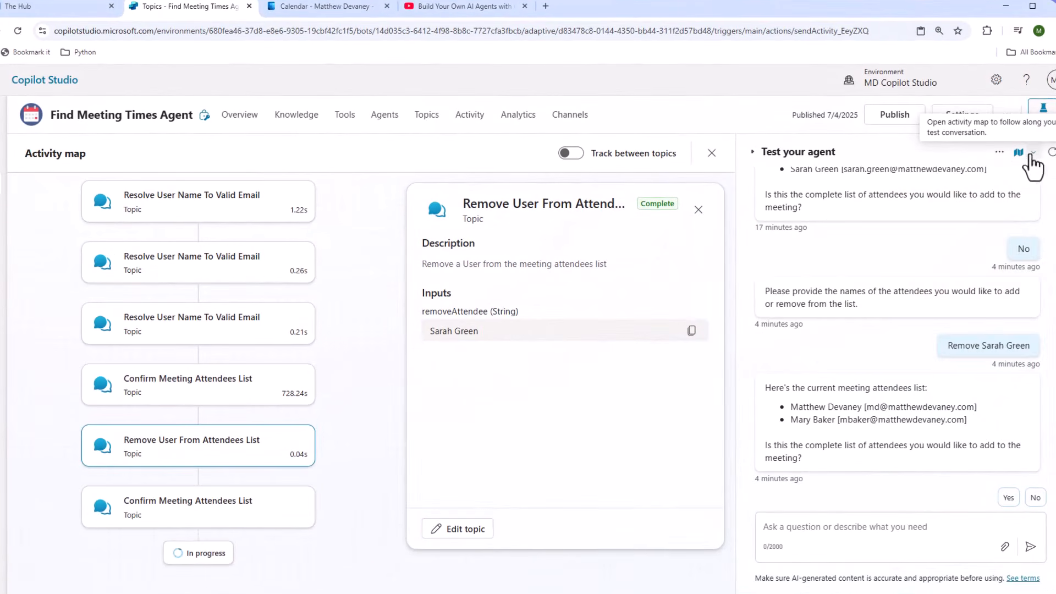
{"action": "left_click", "coordinate": [1051, 156]}
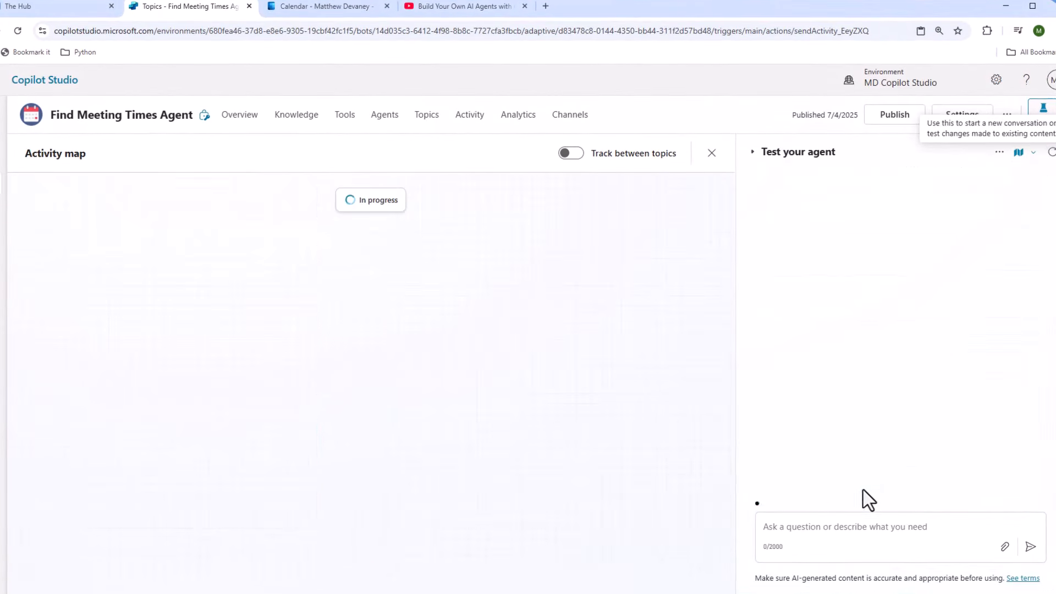
{"action": "left_click", "coordinate": [825, 530]}
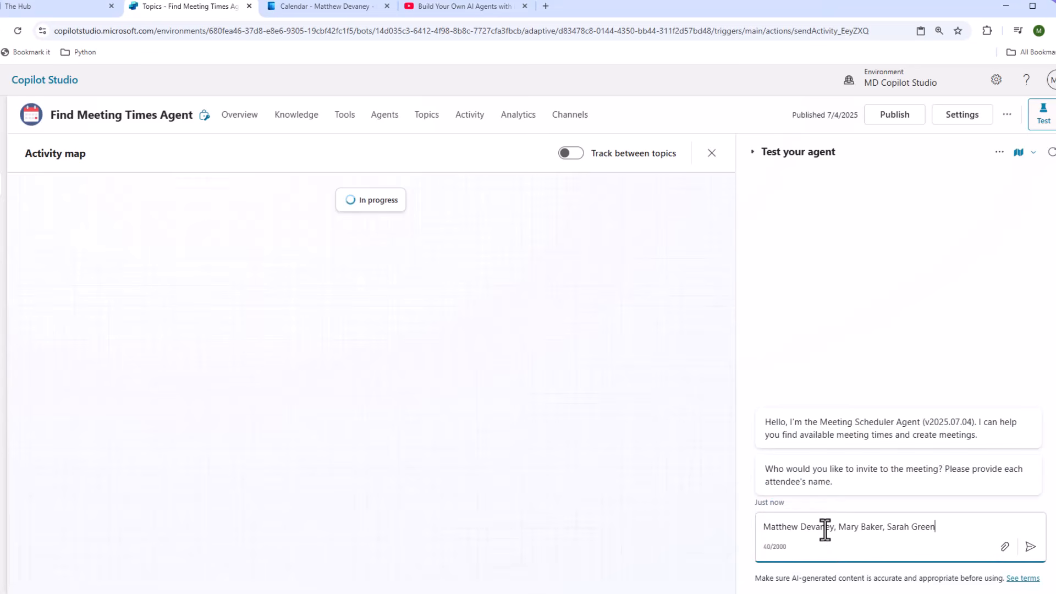
{"action": "left_click", "coordinate": [1030, 547]}
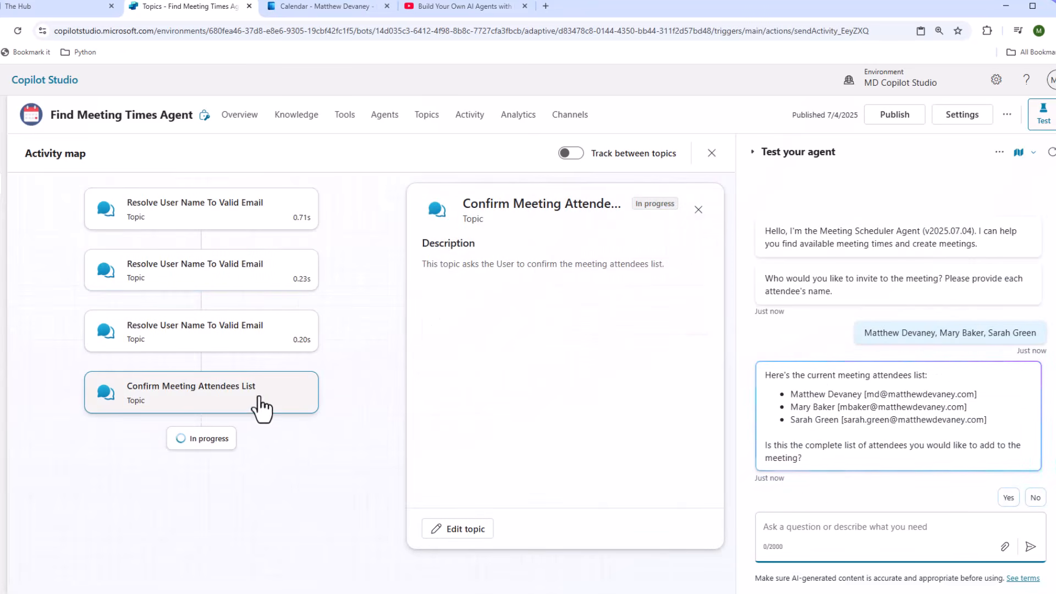
{"action": "left_click", "coordinate": [1008, 503]}
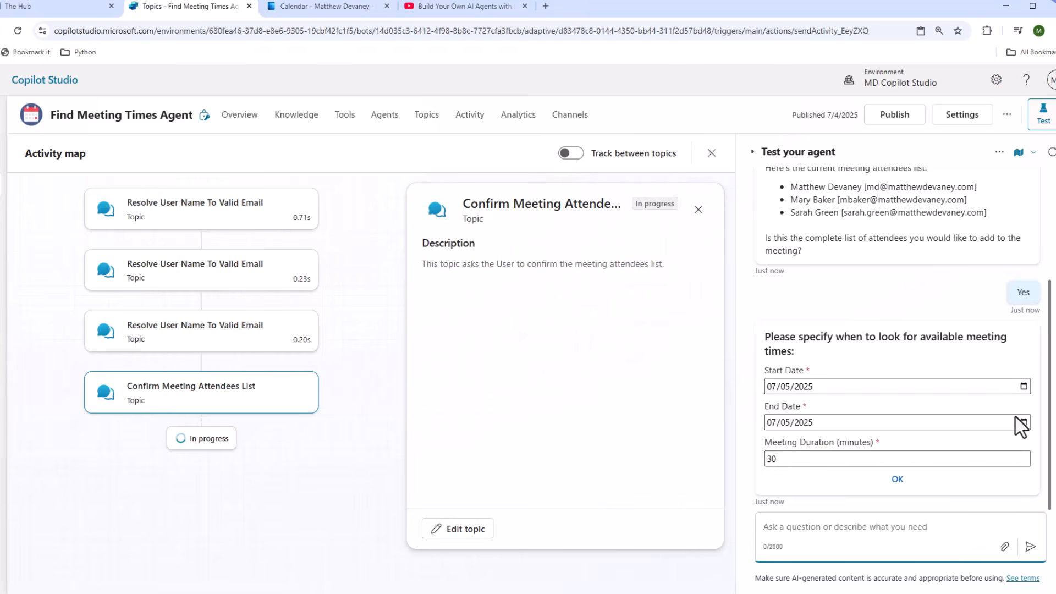
Submit the meeting-times form with start July 2, end July 3, and a 60-minute duration.
{"action": "left_click", "coordinate": [1023, 388]}
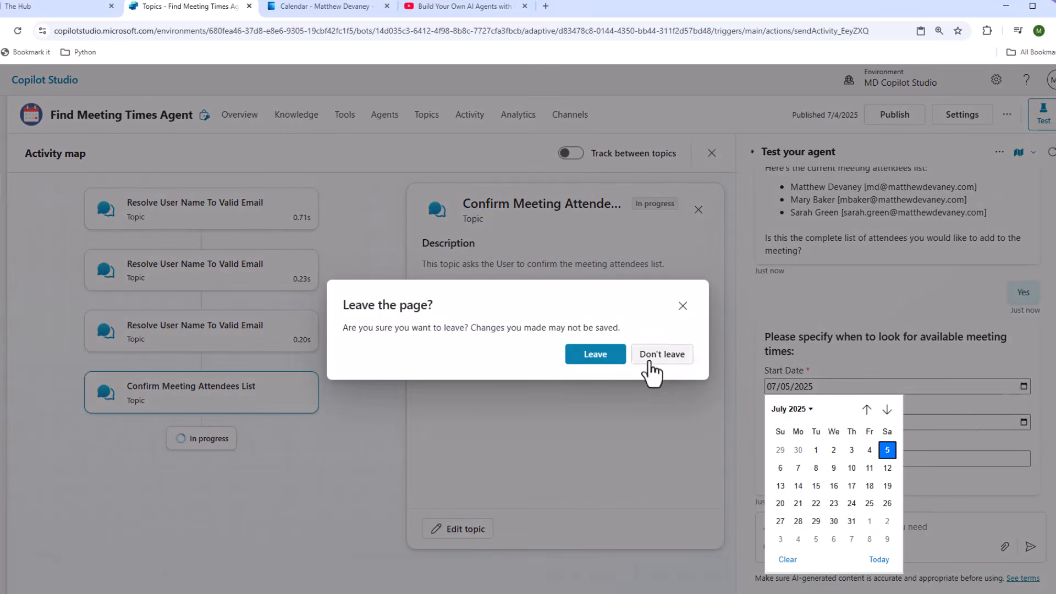
{"action": "left_click", "coordinate": [610, 360]}
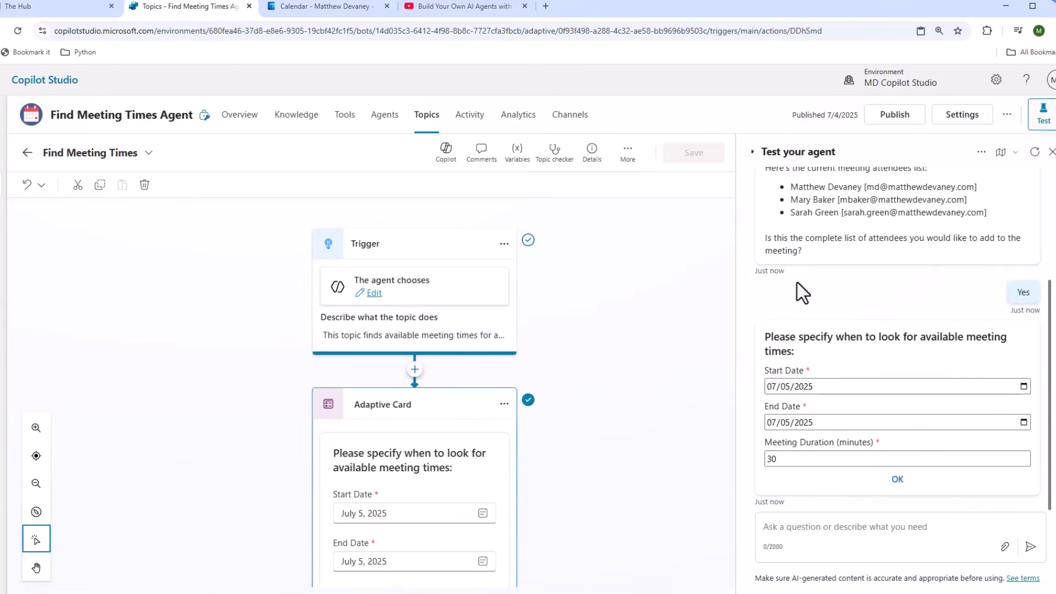
{"action": "left_click", "coordinate": [1023, 386]}
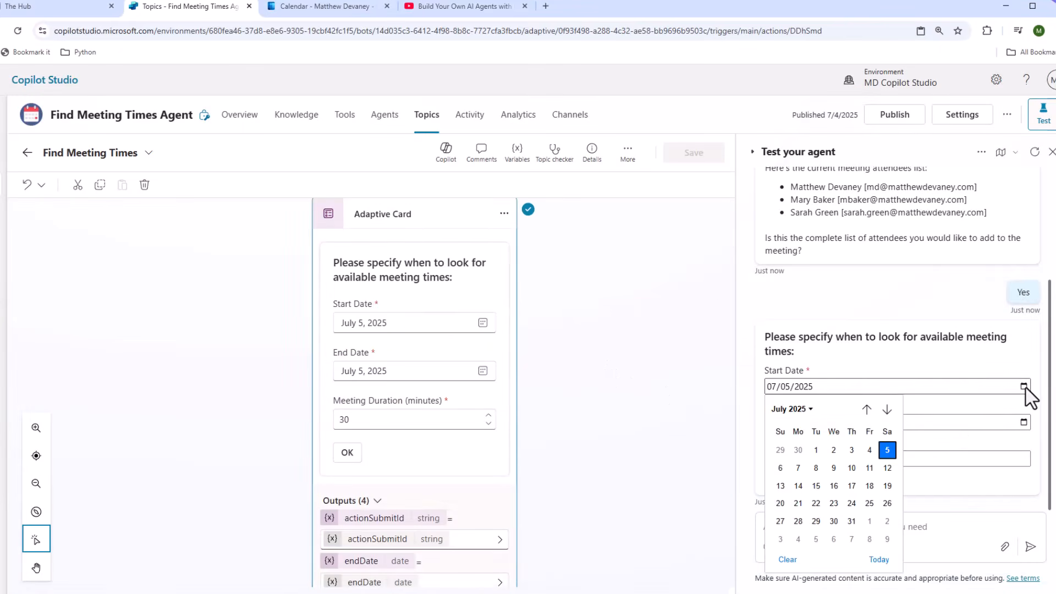
{"action": "left_click", "coordinate": [834, 451]}
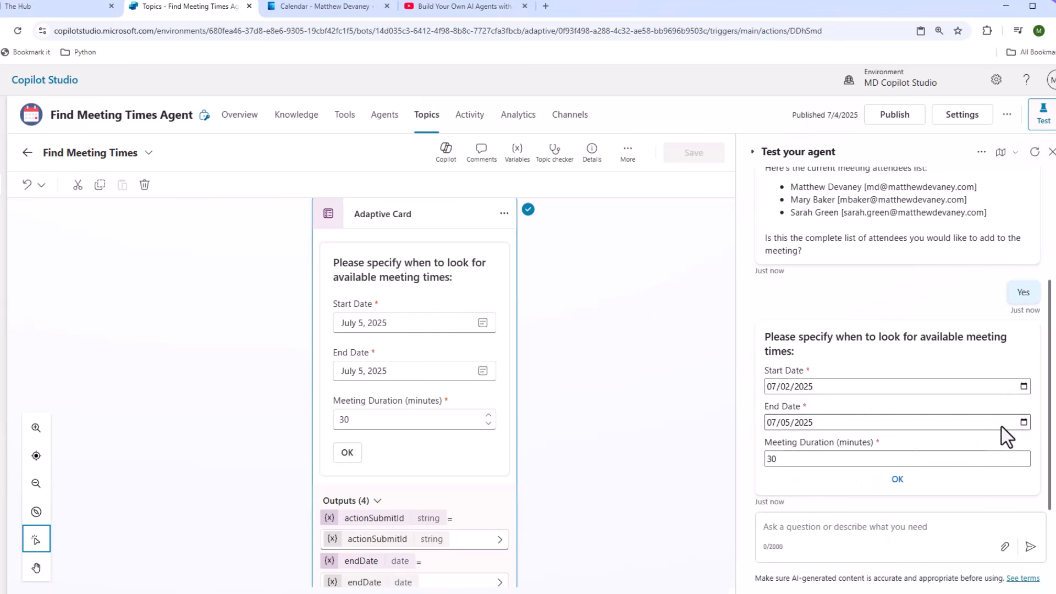
{"action": "left_click", "coordinate": [1023, 423]}
{"action": "left_click", "coordinate": [853, 300]}
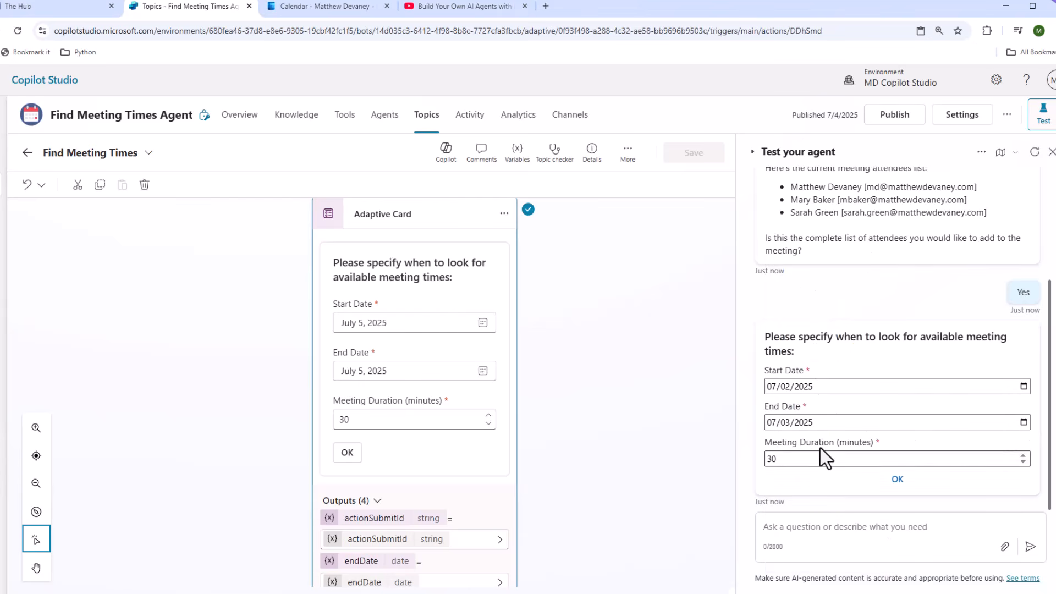
{"action": "left_click", "coordinate": [812, 459]}
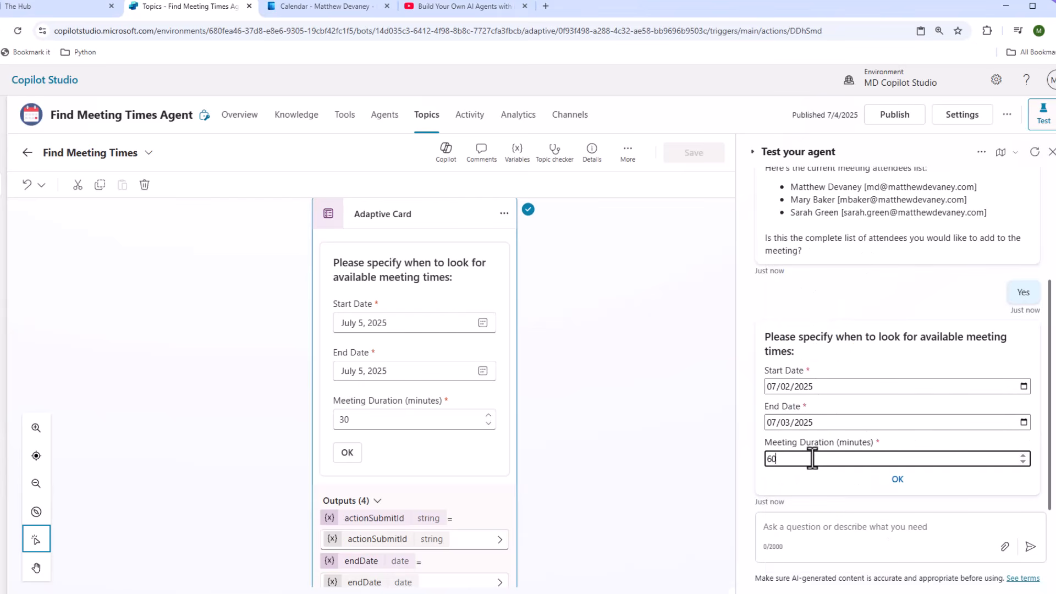
{"action": "left_click", "coordinate": [847, 482]}
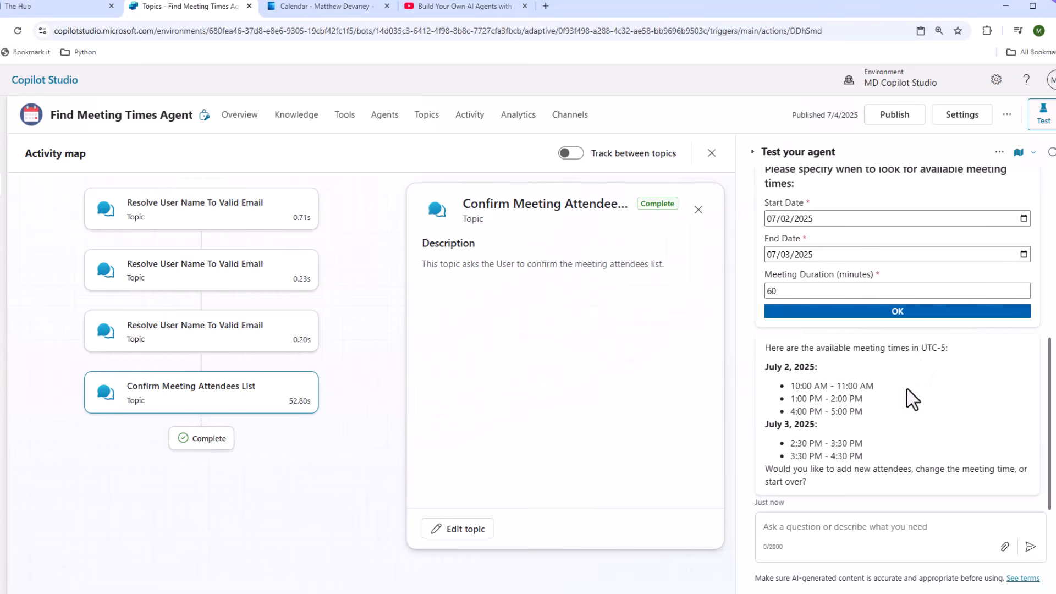
Follow Confirm Meeting Attendees List's redirect into Find Meeting Times and expand its trigger description.
{"action": "left_click", "coordinate": [195, 405]}
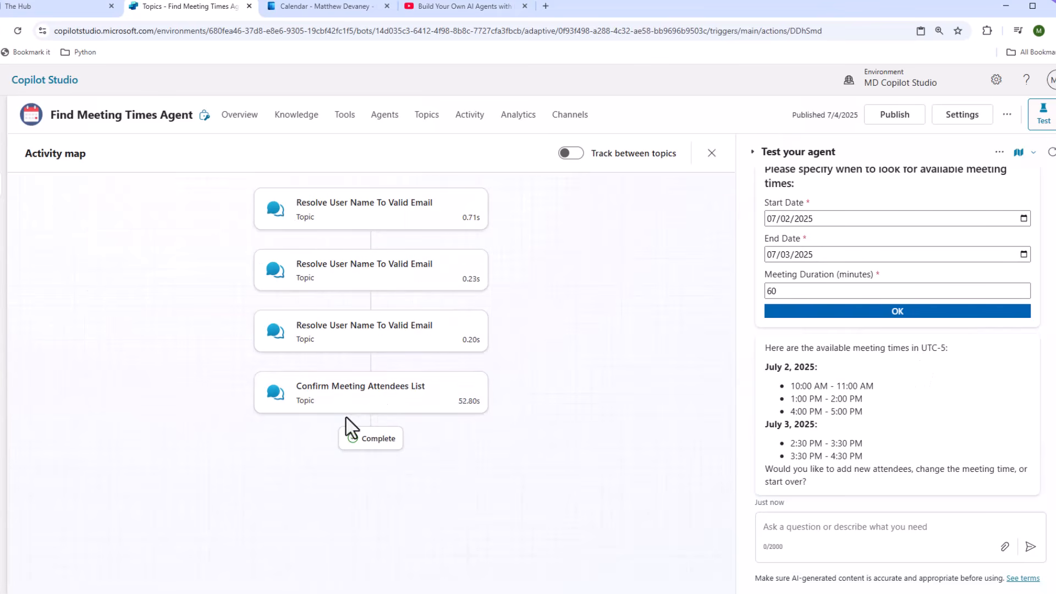
{"action": "left_click", "coordinate": [382, 405]}
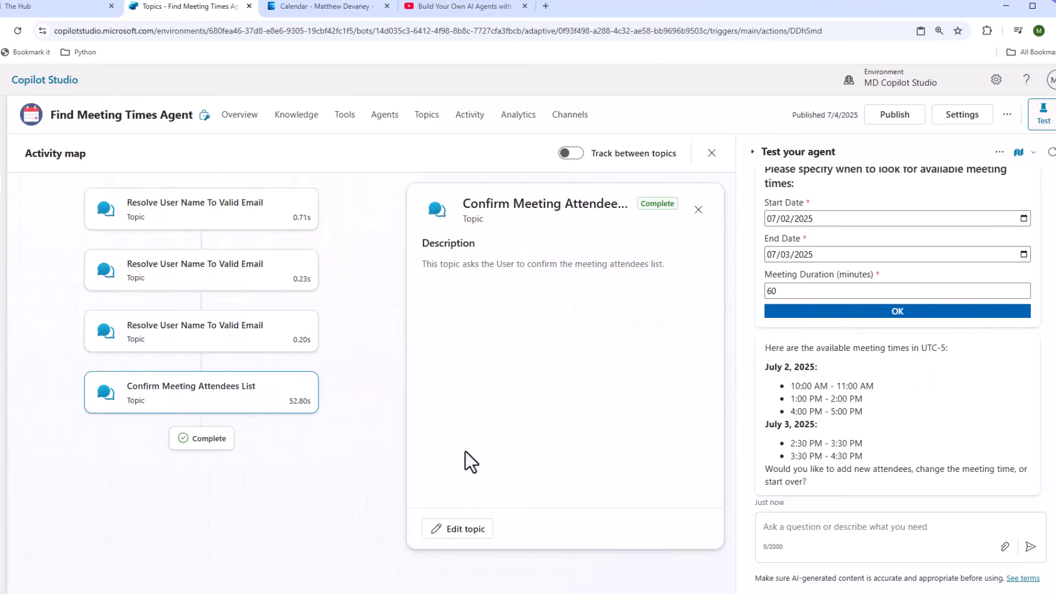
{"action": "left_click", "coordinate": [426, 116]}
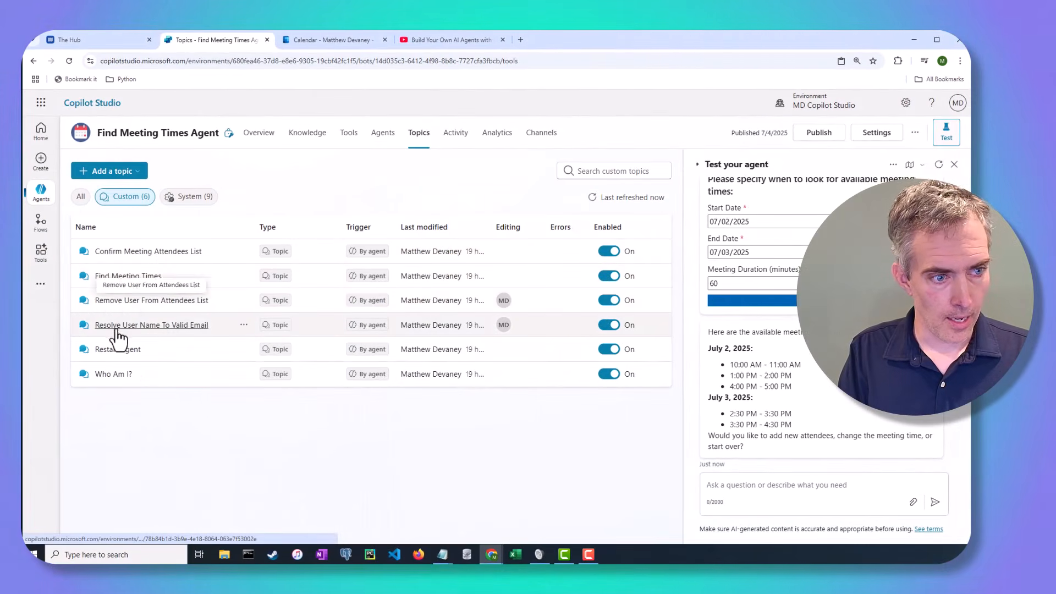
{"action": "left_click", "coordinate": [194, 253]}
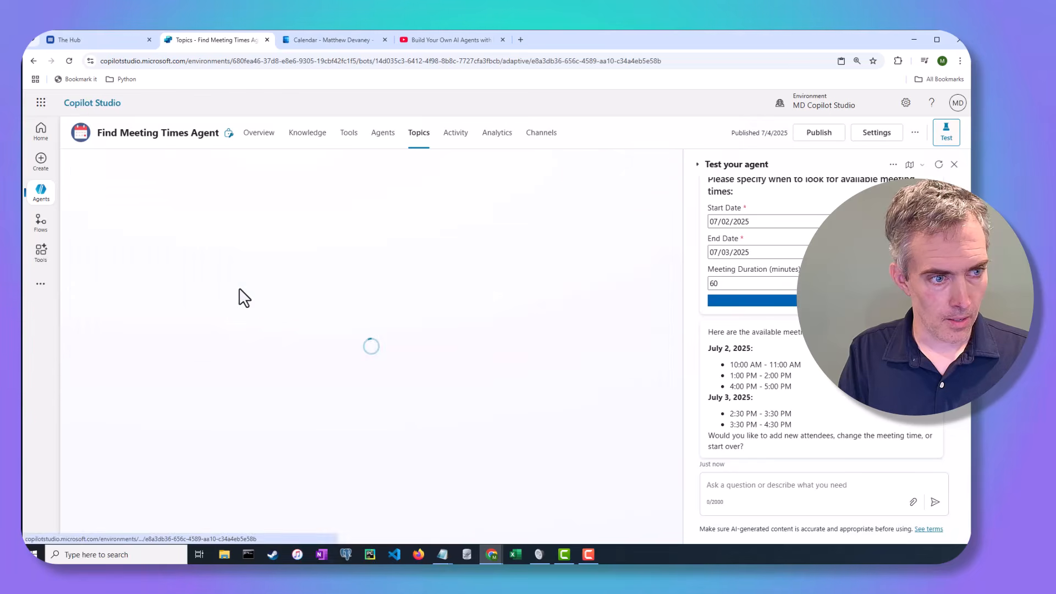
{"action": "scroll", "coordinate": [354, 398], "scroll_direction": "down", "scroll_amount": 15}
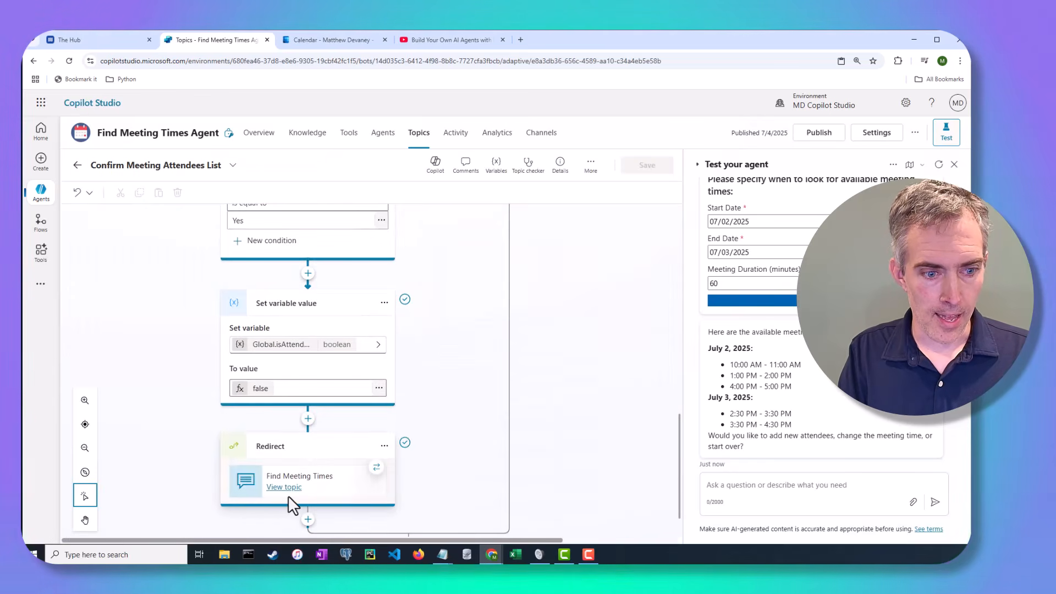
{"action": "left_click", "coordinate": [288, 489]}
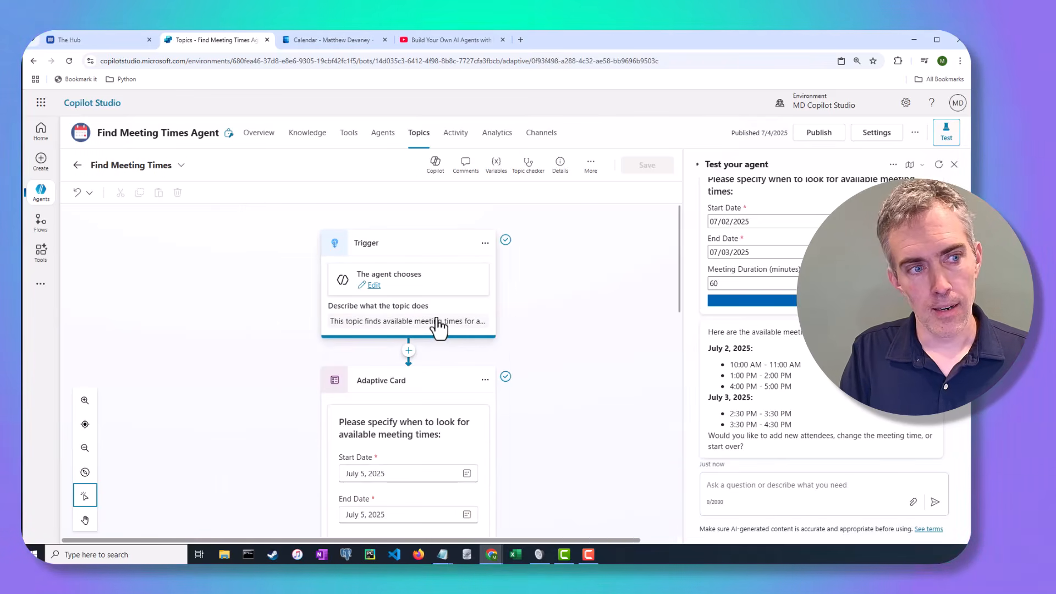
{"action": "left_click", "coordinate": [438, 325]}
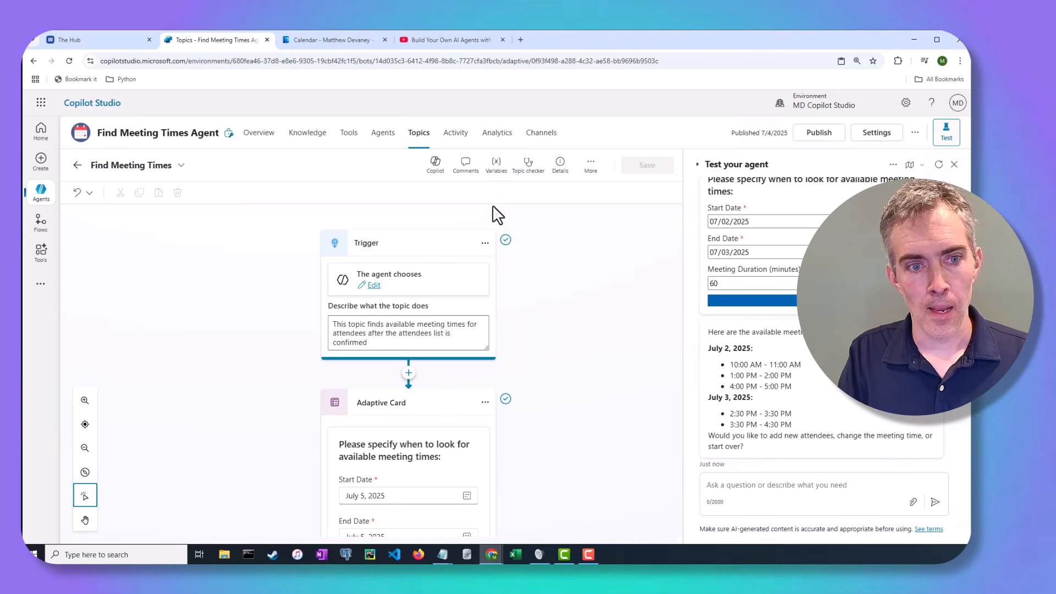
{"action": "left_click", "coordinate": [485, 243]}
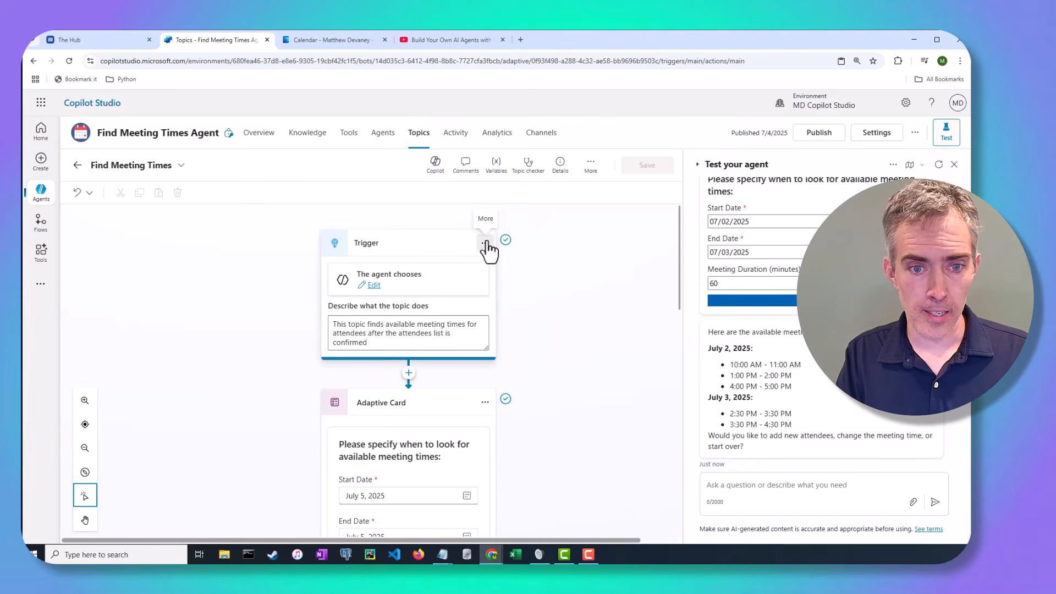
{"action": "left_click", "coordinate": [513, 262]}
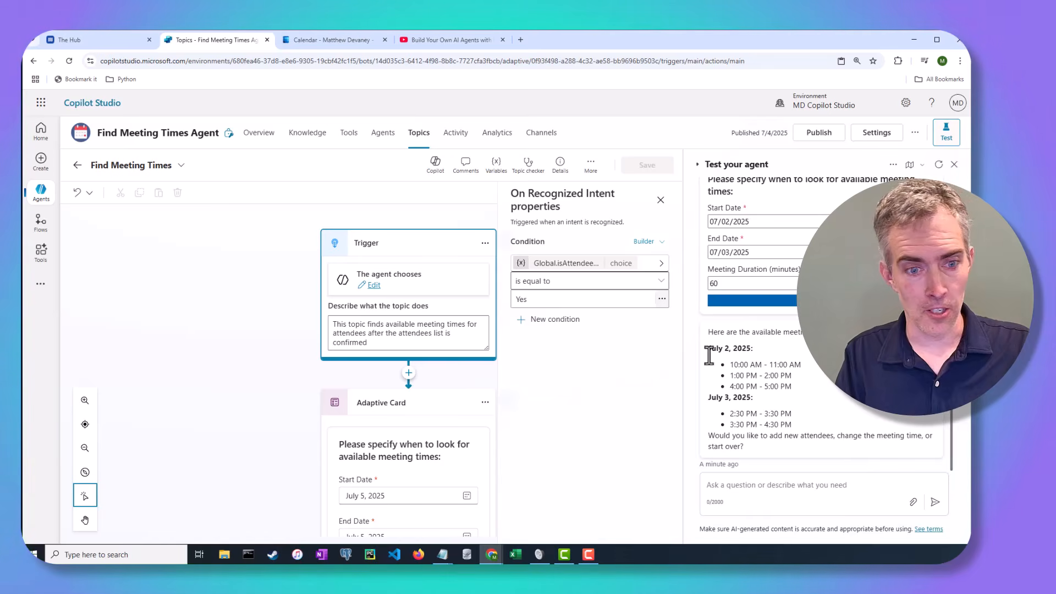
{"action": "left_click", "coordinate": [661, 201]}
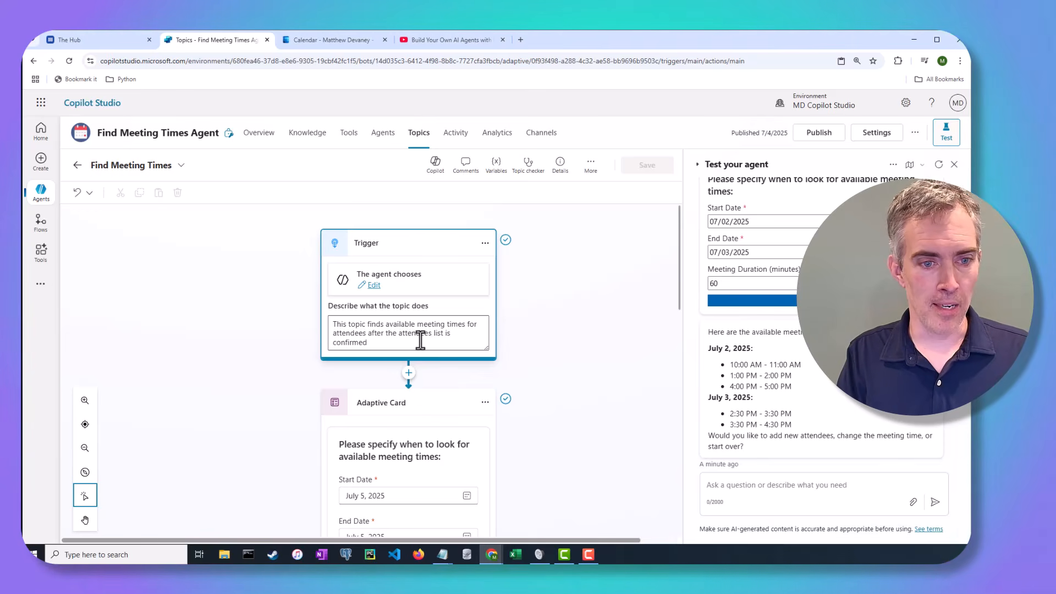
Scroll the Find Meeting Times canvas to the Adaptive Card node with its date and duration fields.
{"action": "scroll", "coordinate": [448, 344], "scroll_direction": "down", "scroll_amount": 3}
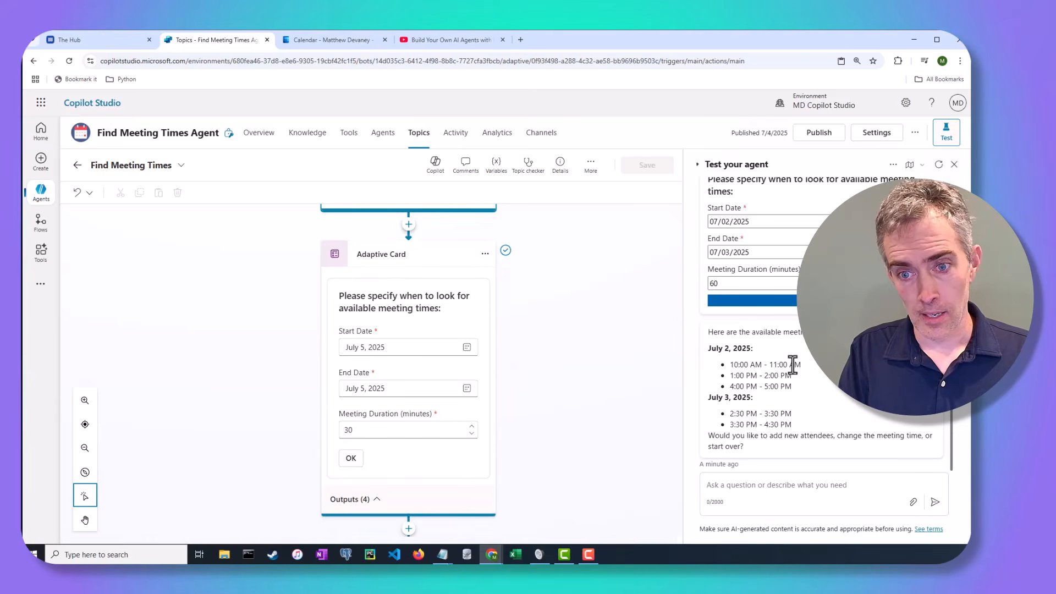
{"action": "scroll", "coordinate": [826, 405], "scroll_direction": "up", "scroll_amount": 2}
{"action": "scroll", "coordinate": [826, 404], "scroll_direction": "down", "scroll_amount": 1}
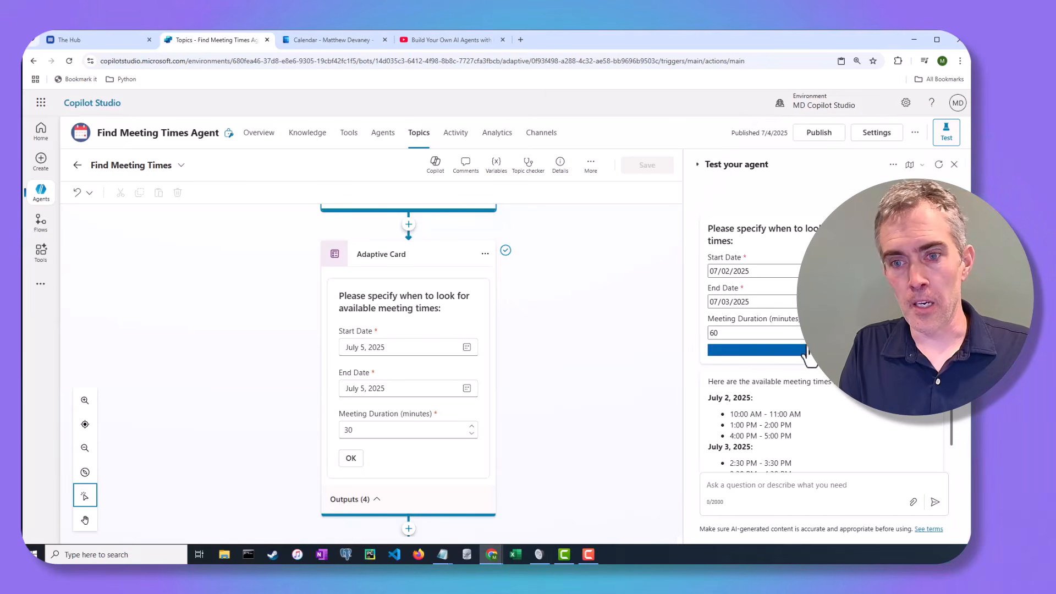
Show the Adaptive Card node's properties with its JSON card definition.
{"action": "left_click", "coordinate": [483, 261]}
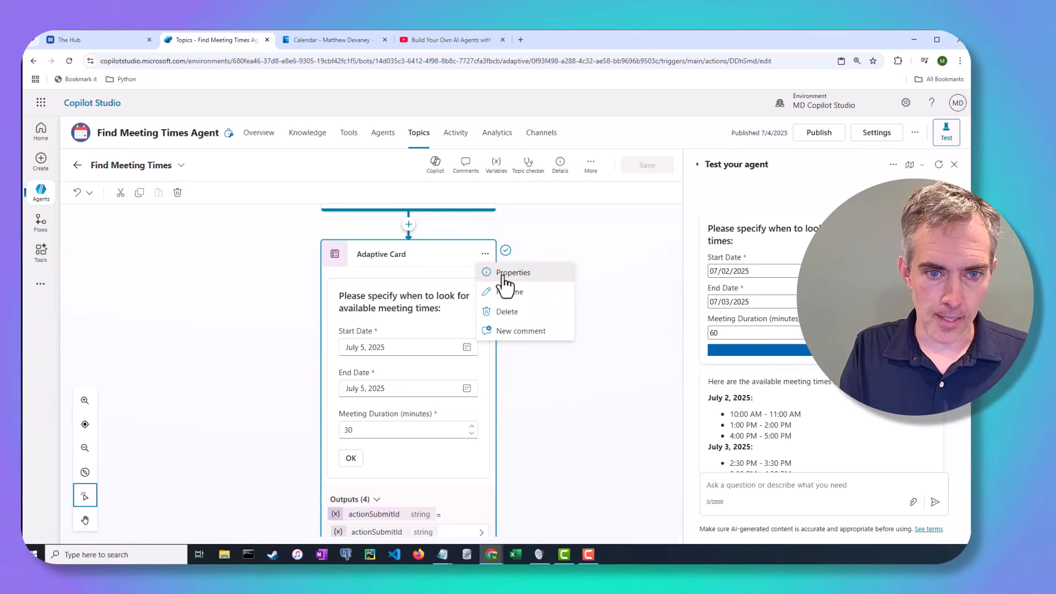
{"action": "left_click", "coordinate": [504, 274]}
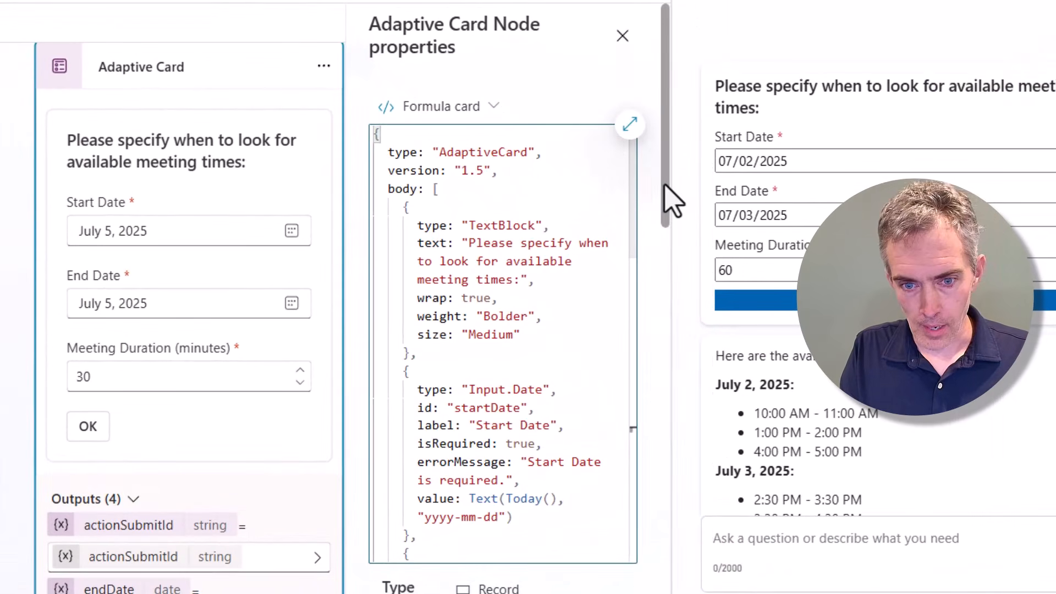
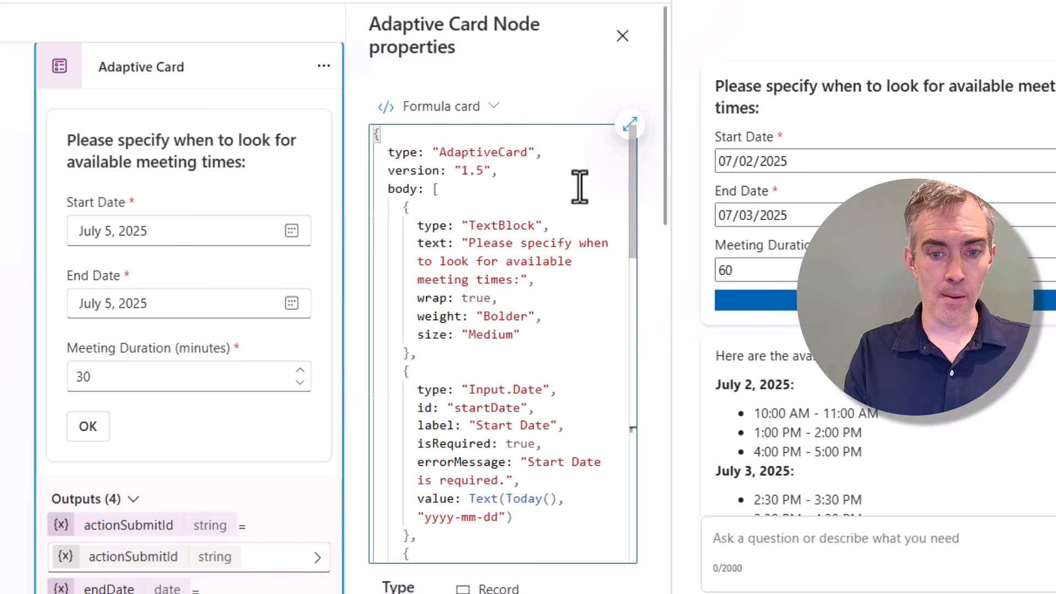
Keep the card in formula format and highlight the heading TextBlock definition.
{"action": "left_click", "coordinate": [491, 107]}
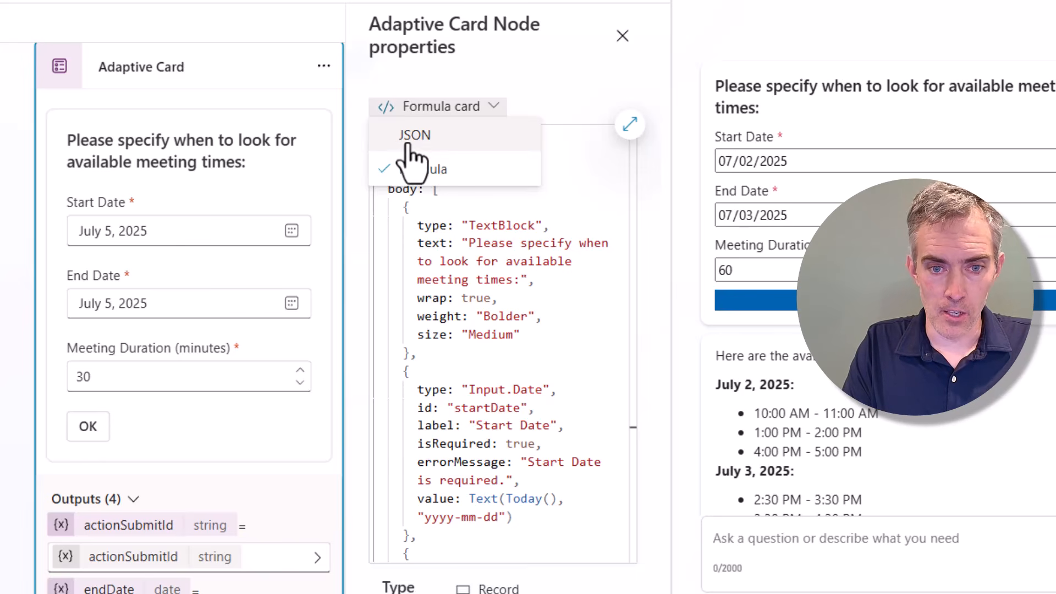
{"action": "left_click", "coordinate": [501, 107]}
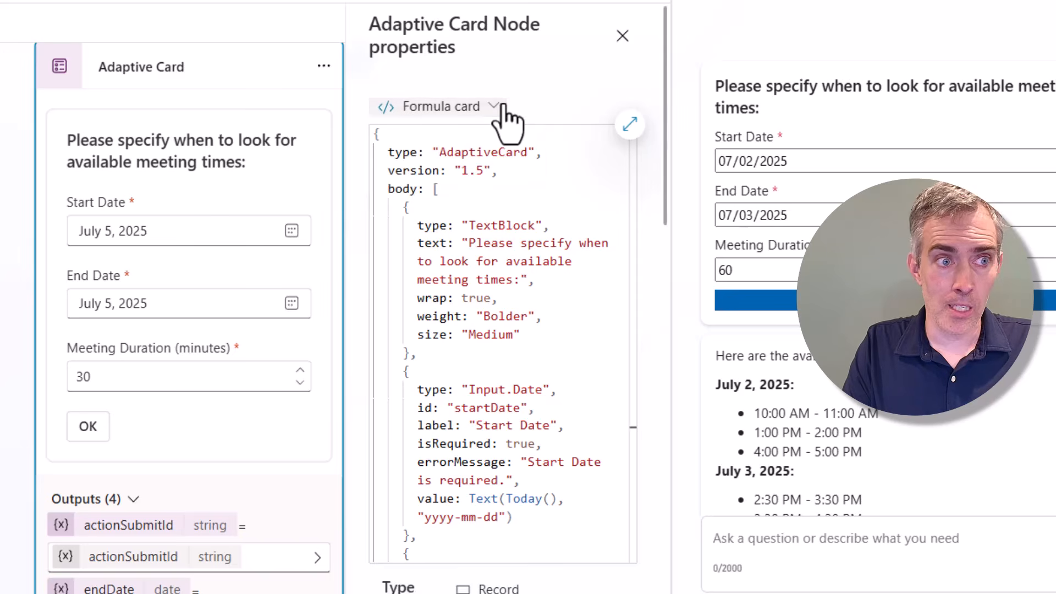
{"action": "left_click_drag", "start_coordinate": [632, 186], "coordinate": [632, 188]}
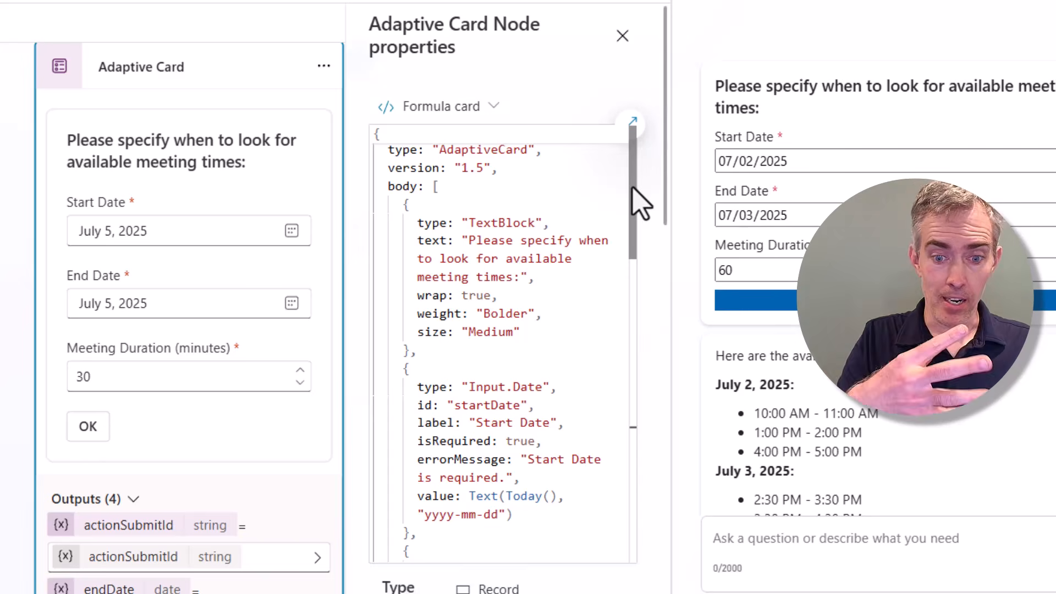
{"action": "left_click_drag", "start_coordinate": [632, 188], "coordinate": [646, 164]}
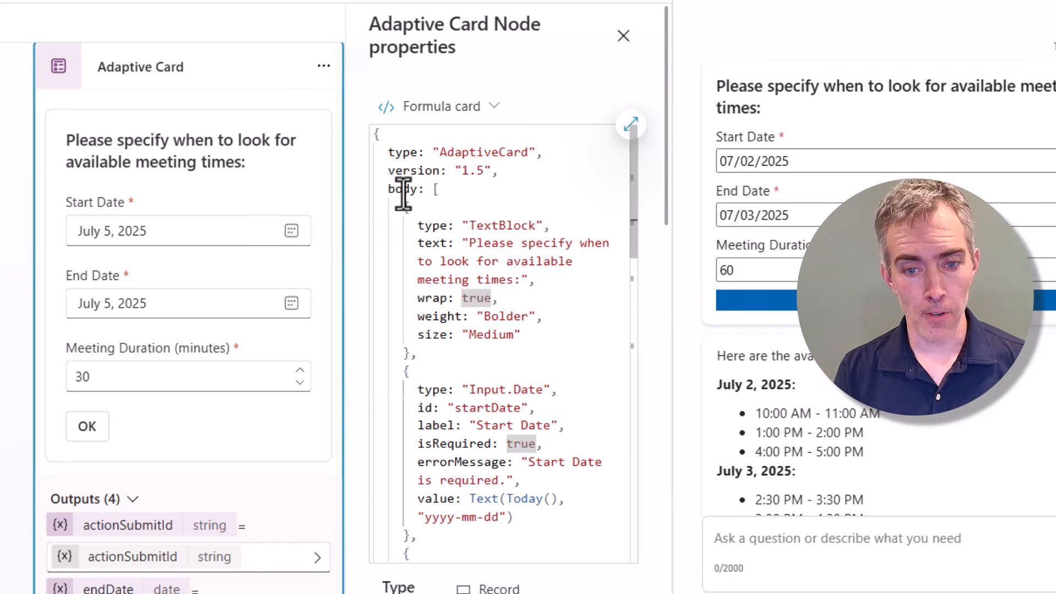
{"action": "left_click_drag", "start_coordinate": [403, 209], "coordinate": [401, 348]}
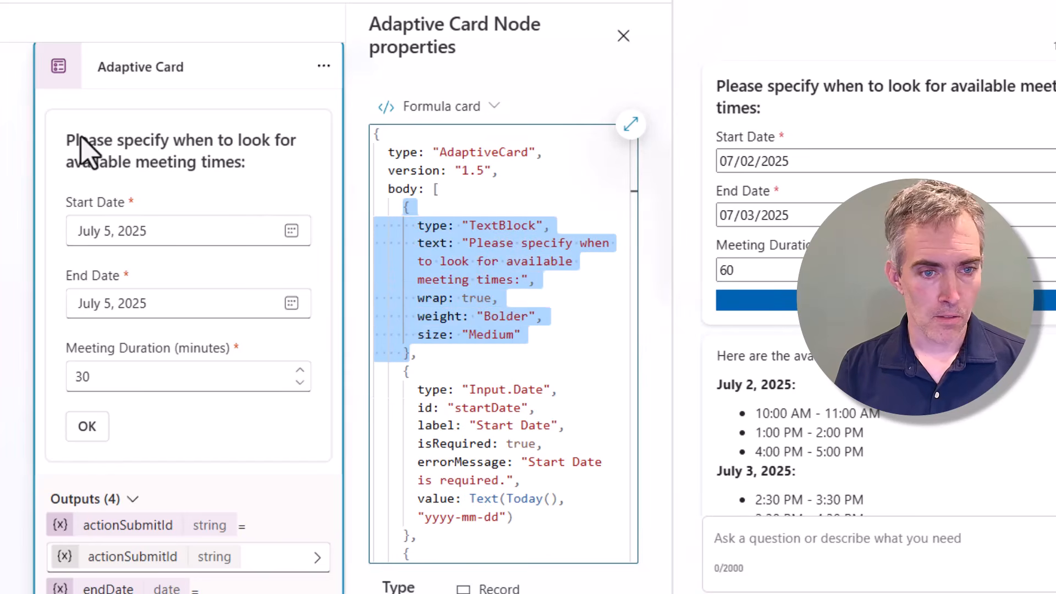
{"action": "left_click", "coordinate": [523, 262]}
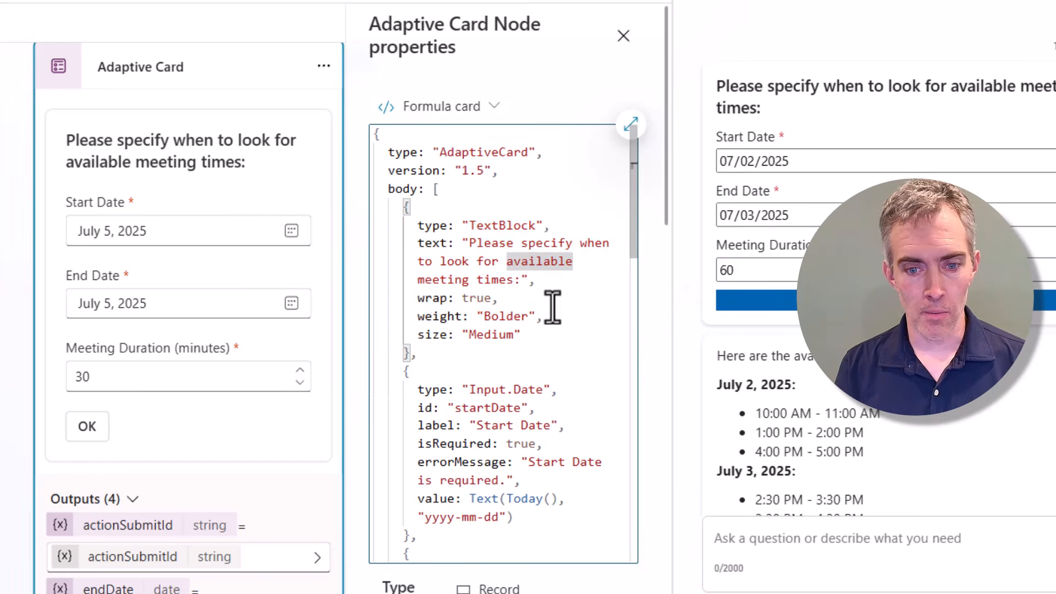
Point out the start date input's type, its Start Date label and default of today.
{"action": "scroll", "coordinate": [552, 308], "scroll_direction": "down", "scroll_amount": 3}
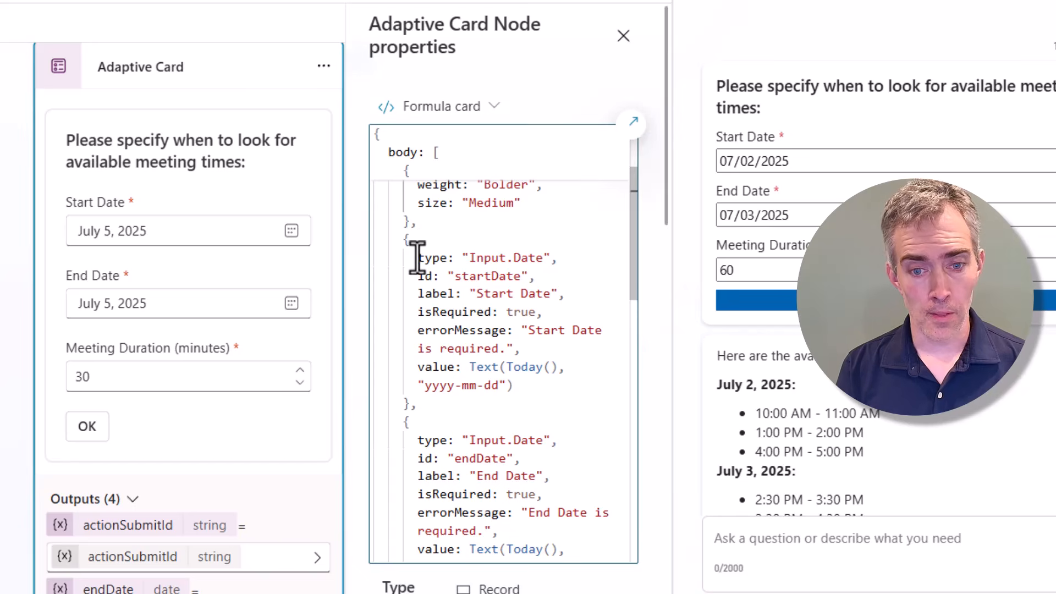
{"action": "left_click_drag", "start_coordinate": [417, 259], "coordinate": [475, 295]}
{"action": "left_click", "coordinate": [538, 276]}
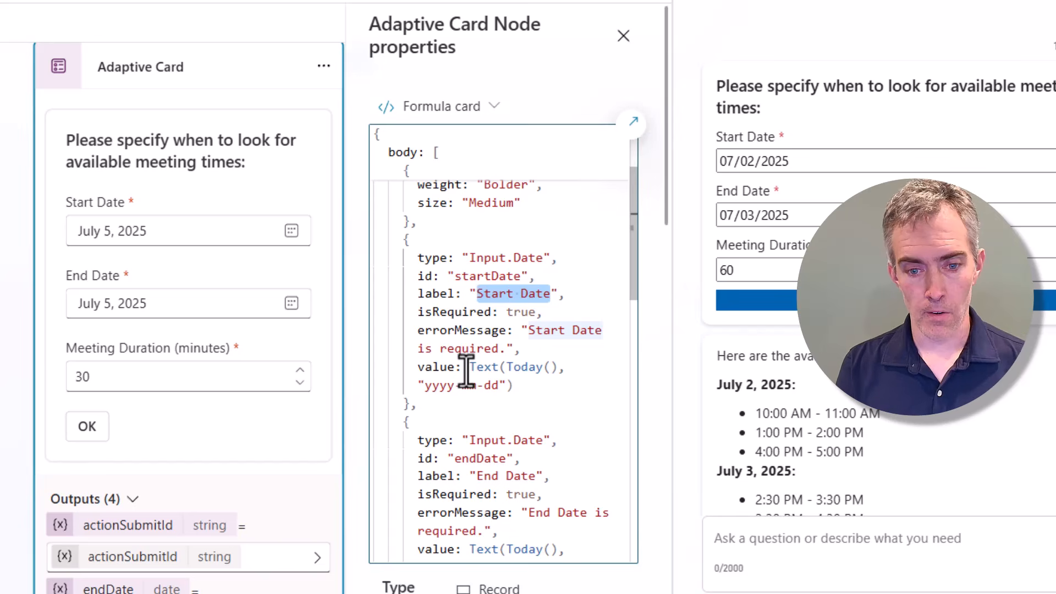
{"action": "left_click_drag", "start_coordinate": [471, 372], "coordinate": [513, 384]}
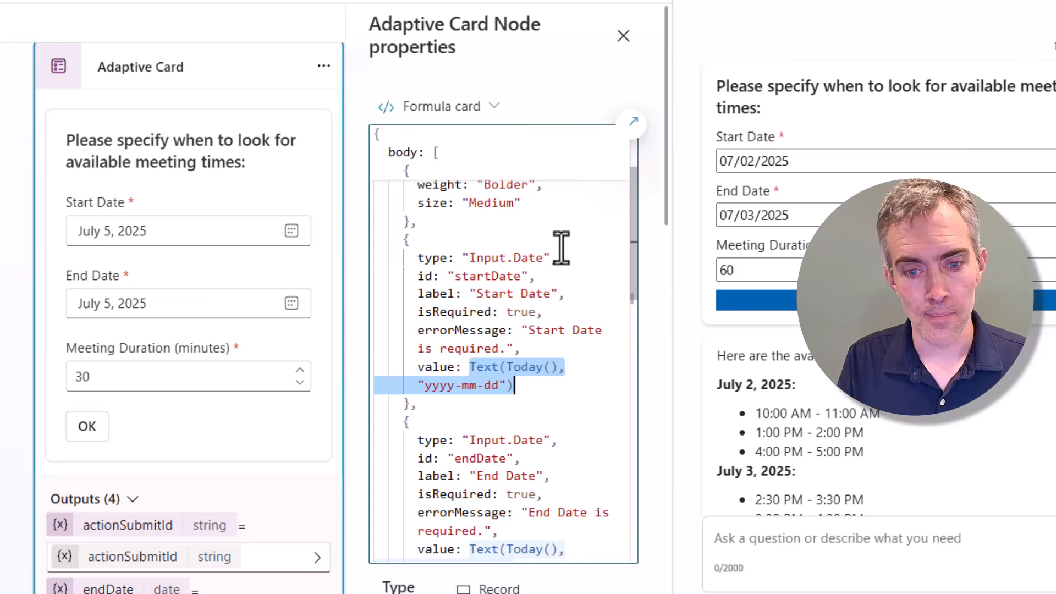
{"action": "scroll", "coordinate": [558, 253], "scroll_direction": "down", "scroll_amount": 4}
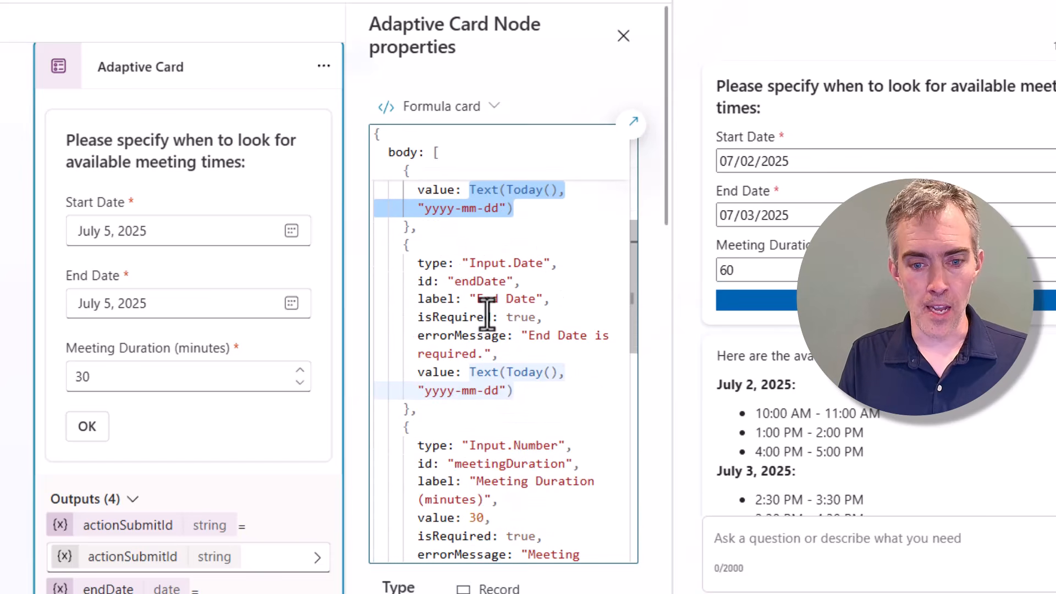
{"action": "left_click", "coordinate": [467, 374]}
Highlight the end date's default expression, yyyy-mm-dd format and 'End Date is required' message.
{"action": "left_click_drag", "start_coordinate": [495, 372], "coordinate": [523, 395]}
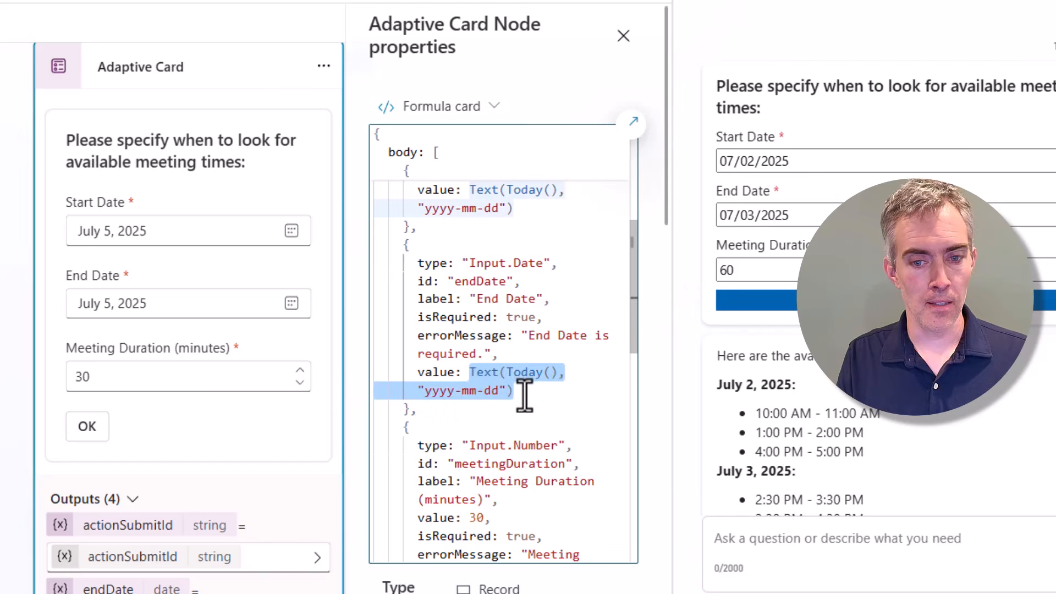
{"action": "left_click", "coordinate": [465, 371]}
{"action": "double_click", "coordinate": [492, 390]}
{"action": "left_click", "coordinate": [425, 391], "text": "shift"}
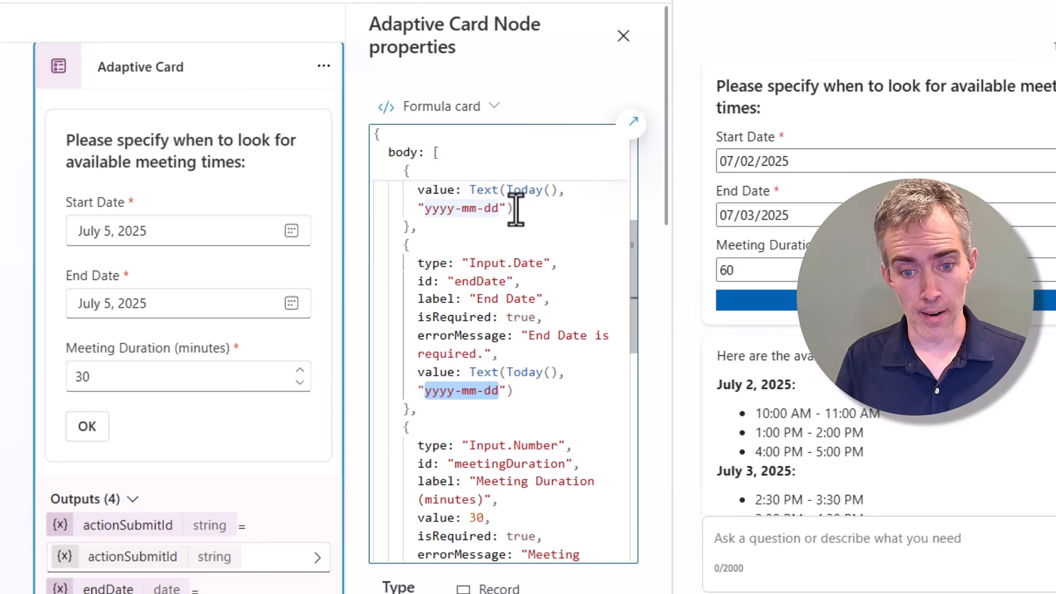
{"action": "left_click", "coordinate": [529, 338]}
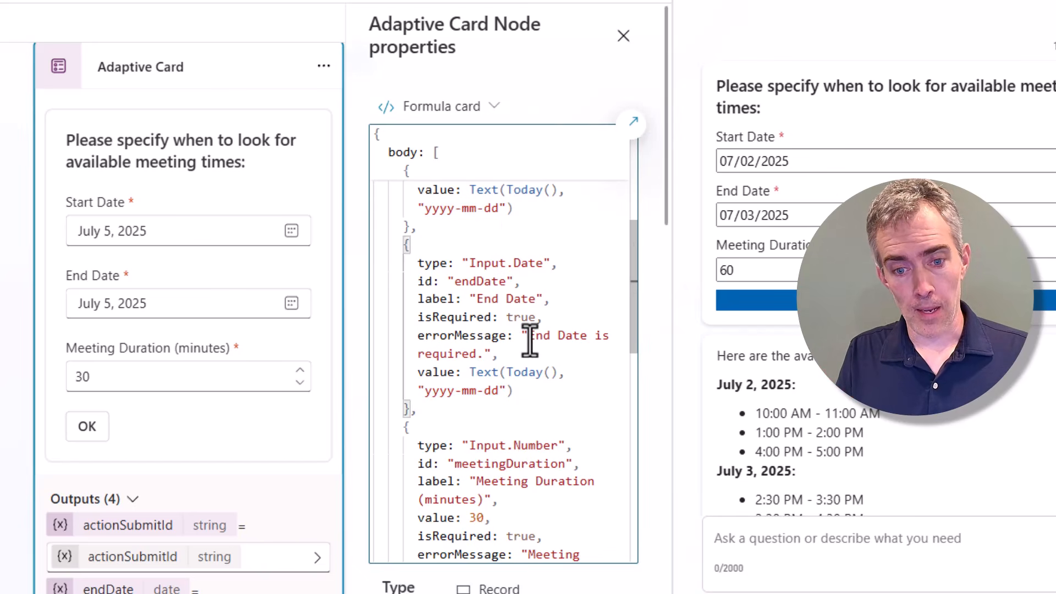
{"action": "left_click_drag", "start_coordinate": [530, 340], "coordinate": [481, 353]}
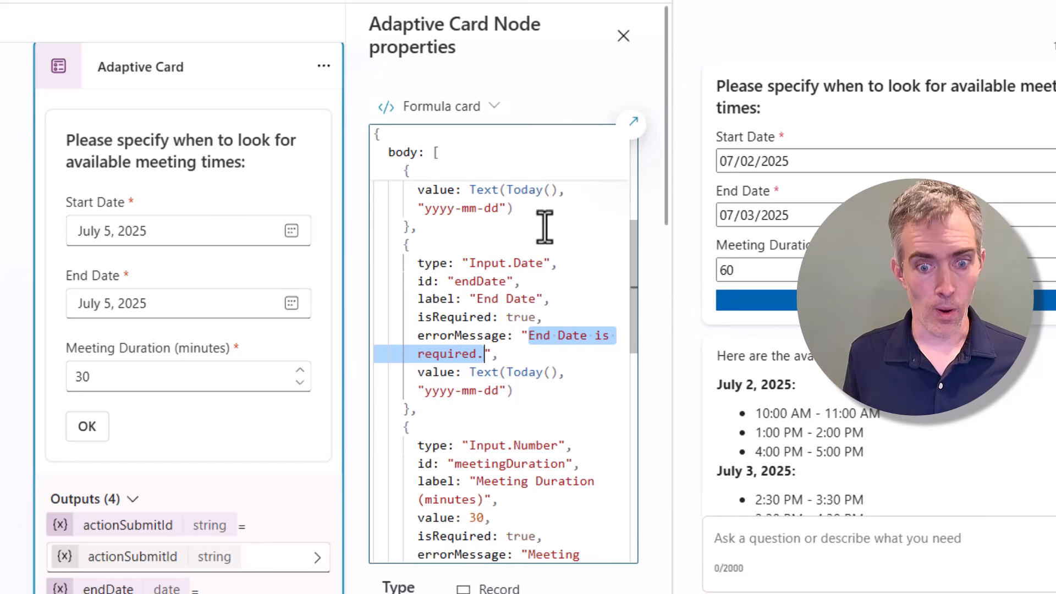
Point out the meeting duration's default of 30, its required flag and the submit action.
{"action": "scroll", "coordinate": [538, 295], "scroll_direction": "down", "scroll_amount": 3}
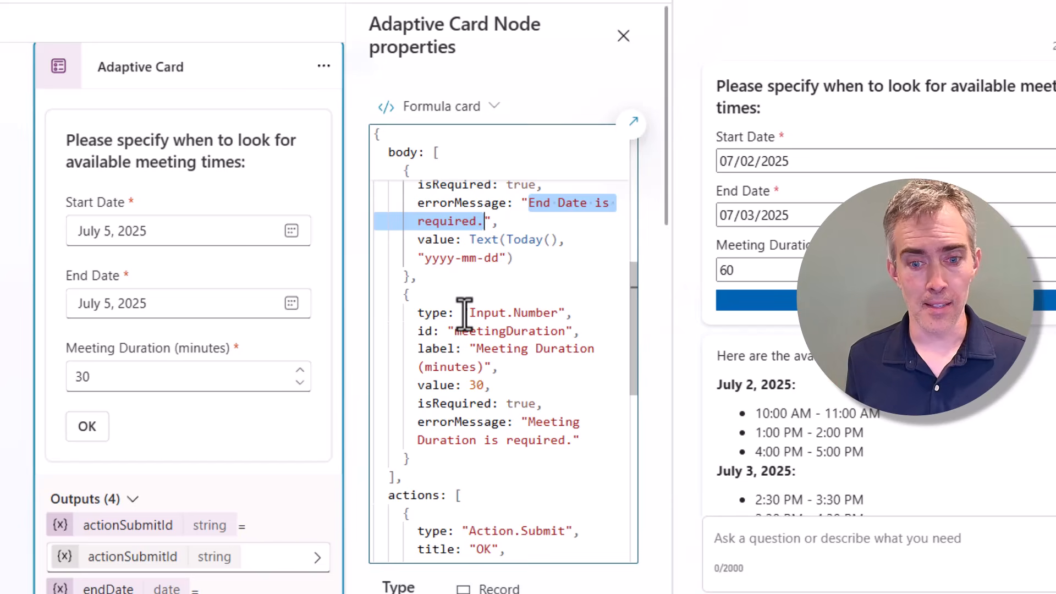
{"action": "double_click", "coordinate": [474, 385]}
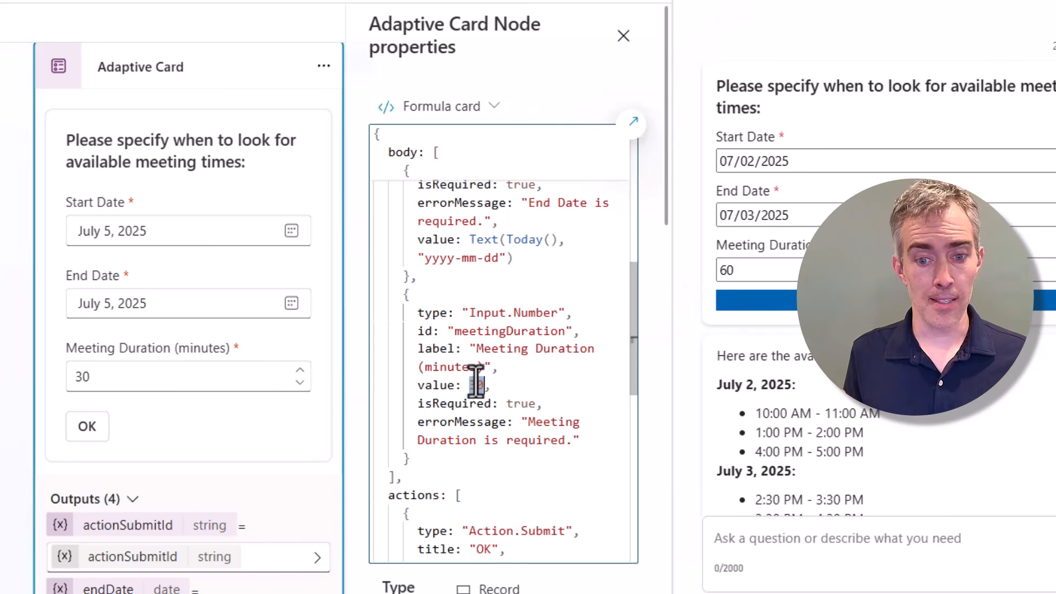
{"action": "double_click", "coordinate": [530, 400]}
{"action": "scroll", "coordinate": [523, 318], "scroll_direction": "down", "scroll_amount": 3}
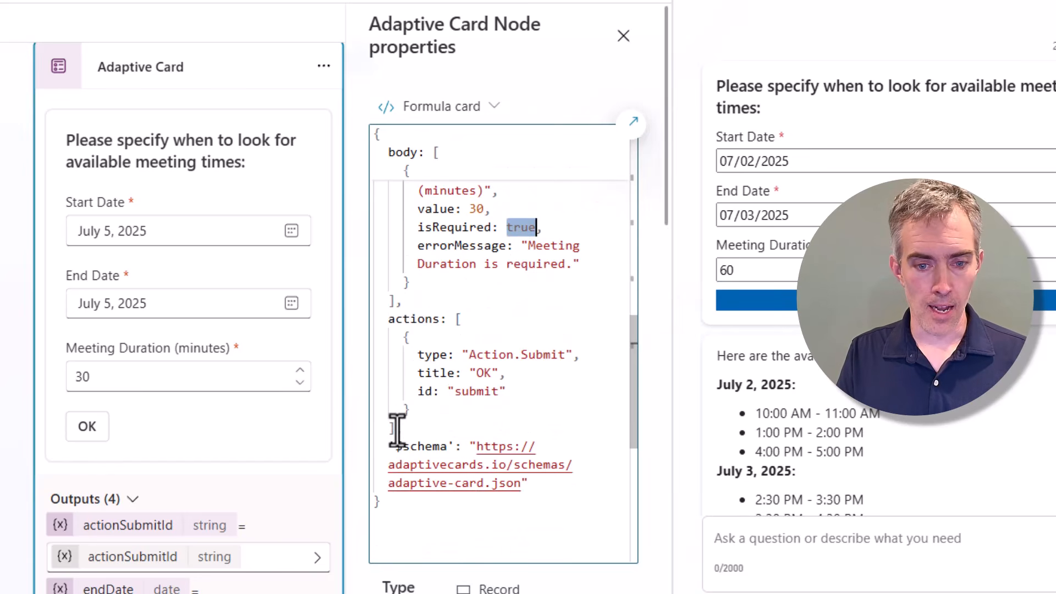
{"action": "left_click_drag", "start_coordinate": [455, 319], "coordinate": [395, 430]}
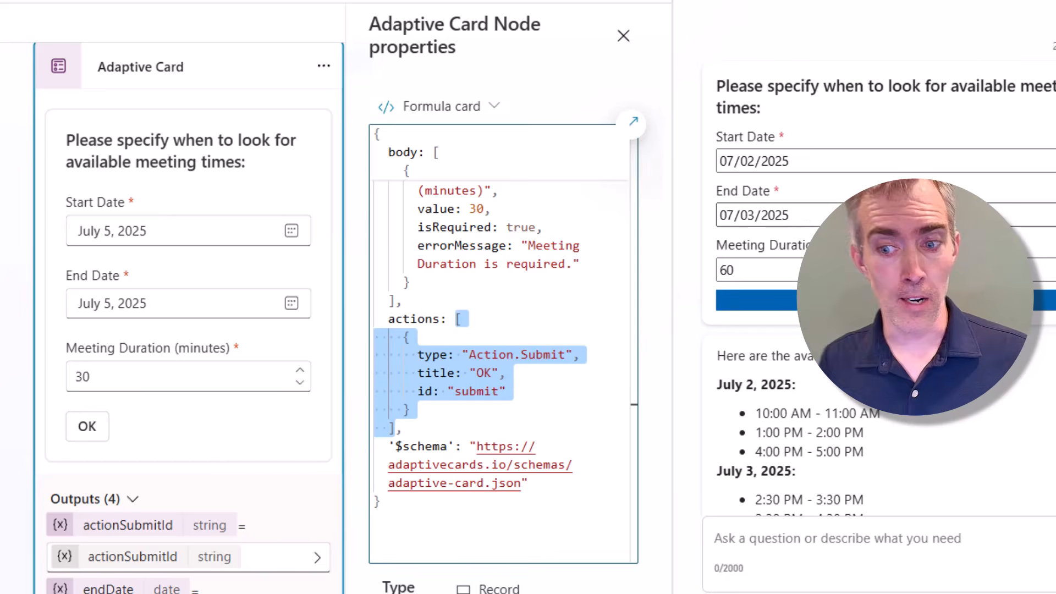
Highlight the meetingDuration input id, then deselect the card on the canvas.
{"action": "scroll", "coordinate": [217, 438], "scroll_direction": "down", "scroll_amount": 3}
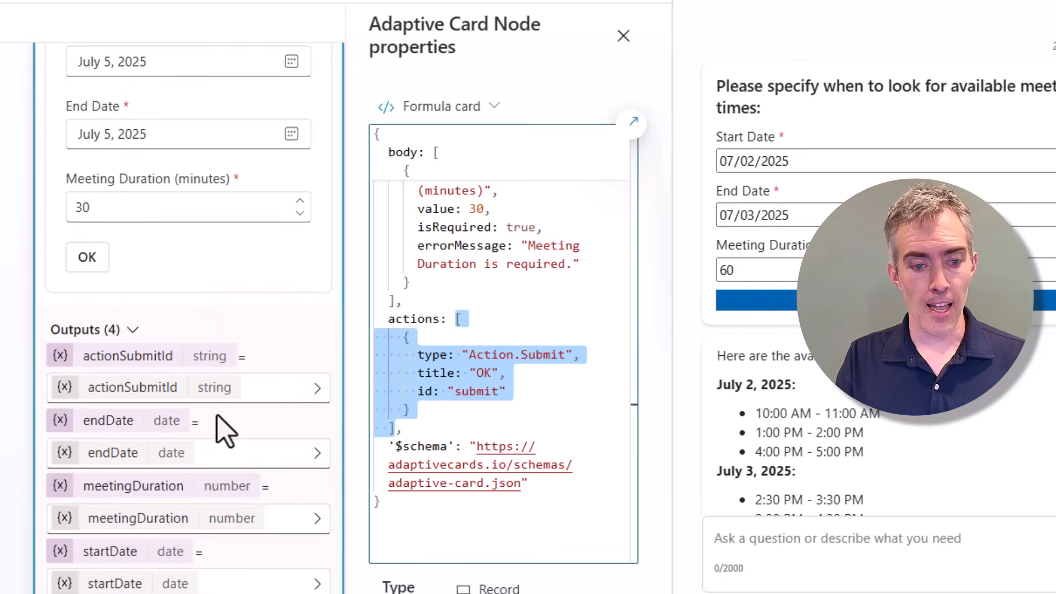
{"action": "scroll", "coordinate": [223, 432], "scroll_direction": "down", "scroll_amount": 2}
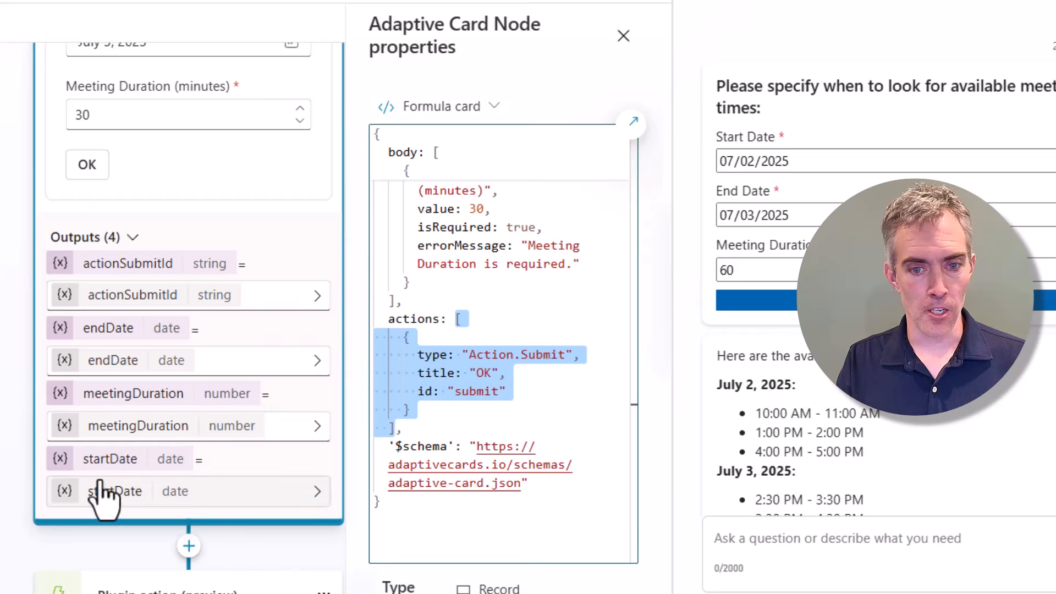
{"action": "scroll", "coordinate": [484, 342], "scroll_direction": "up", "scroll_amount": 3}
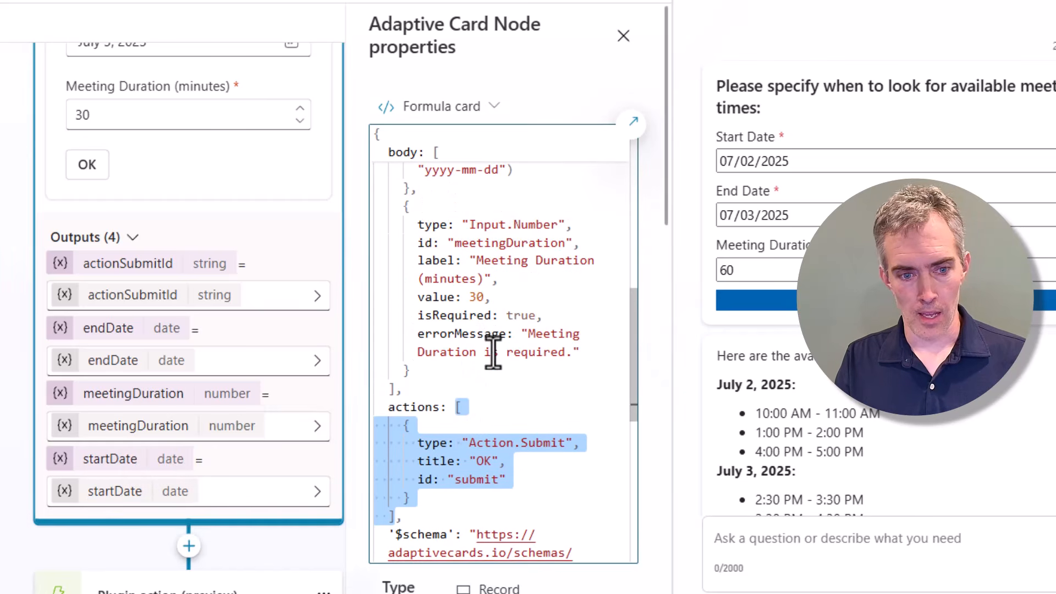
{"action": "double_click", "coordinate": [489, 243]}
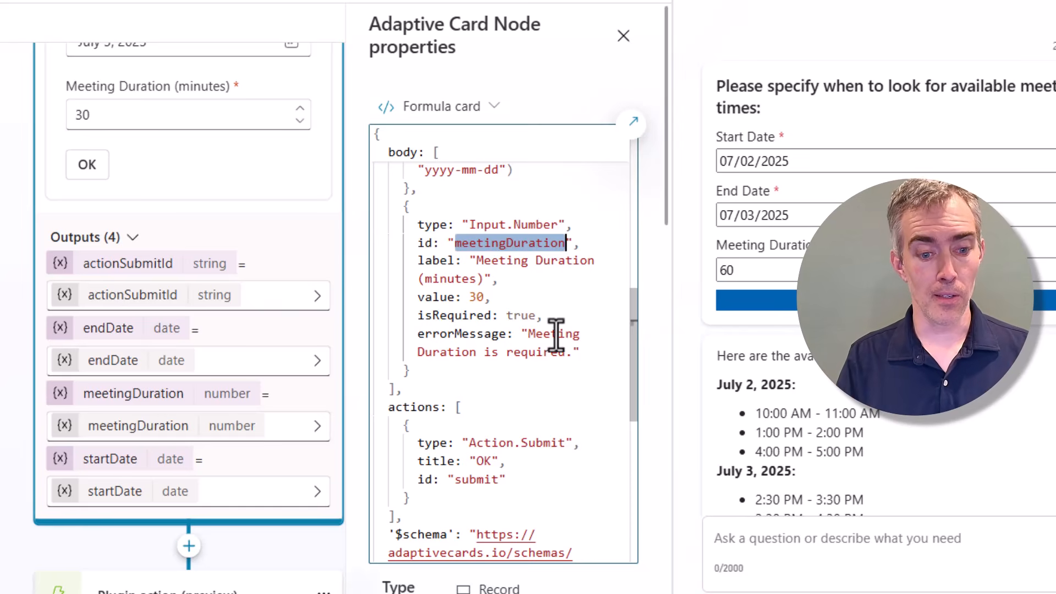
{"action": "scroll", "coordinate": [342, 454], "scroll_direction": "down", "scroll_amount": 5}
{"action": "scroll", "coordinate": [360, 453], "scroll_direction": "down", "scroll_amount": 1}
{"action": "scroll", "coordinate": [360, 453], "scroll_direction": "down", "scroll_amount": 1}
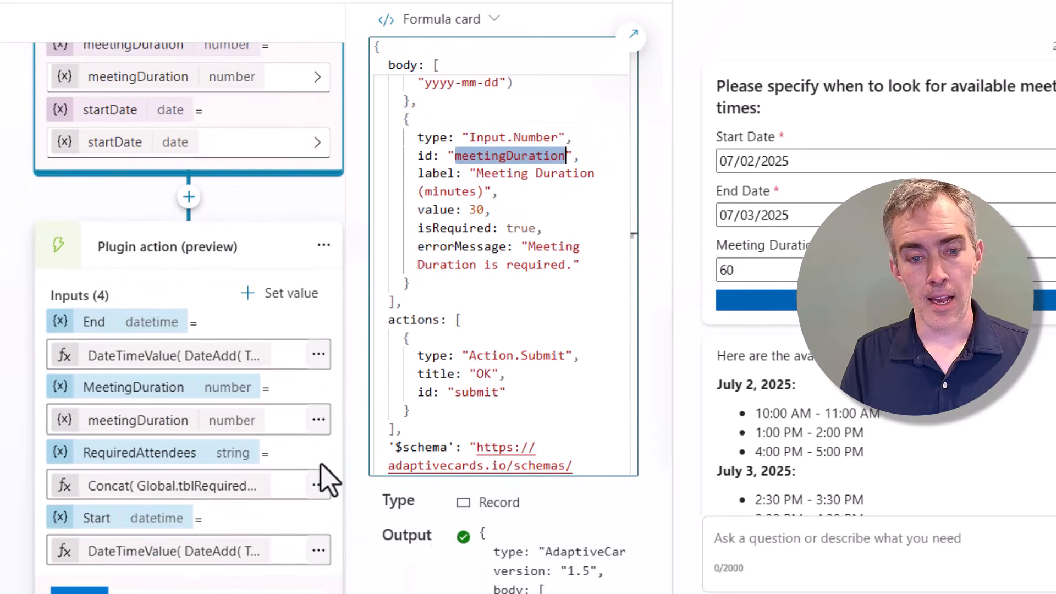
{"action": "scroll", "coordinate": [583, 88], "scroll_direction": "up", "scroll_amount": 2}
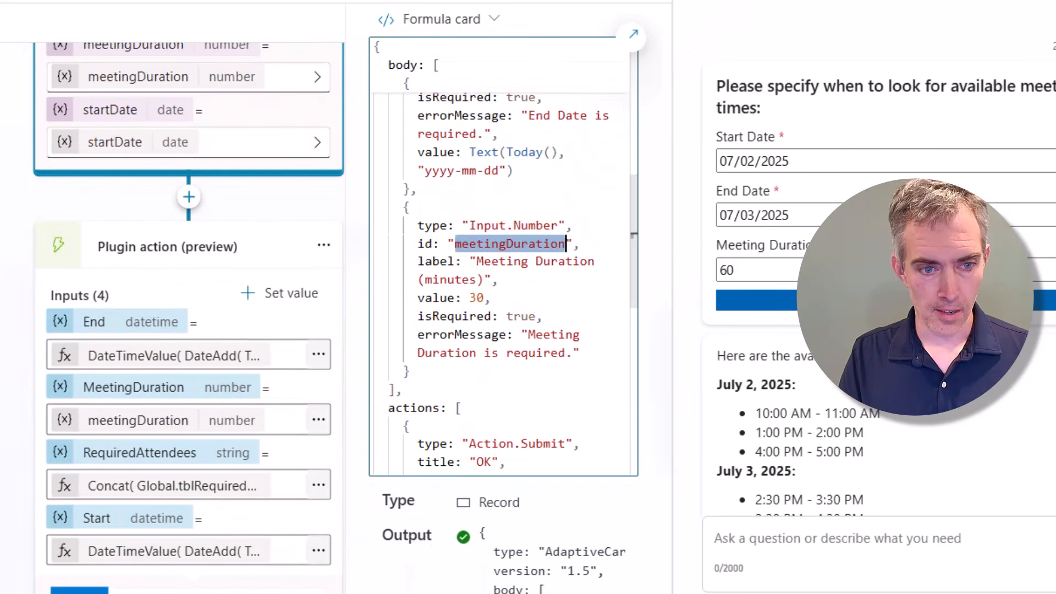
{"action": "left_click", "coordinate": [154, 356]}
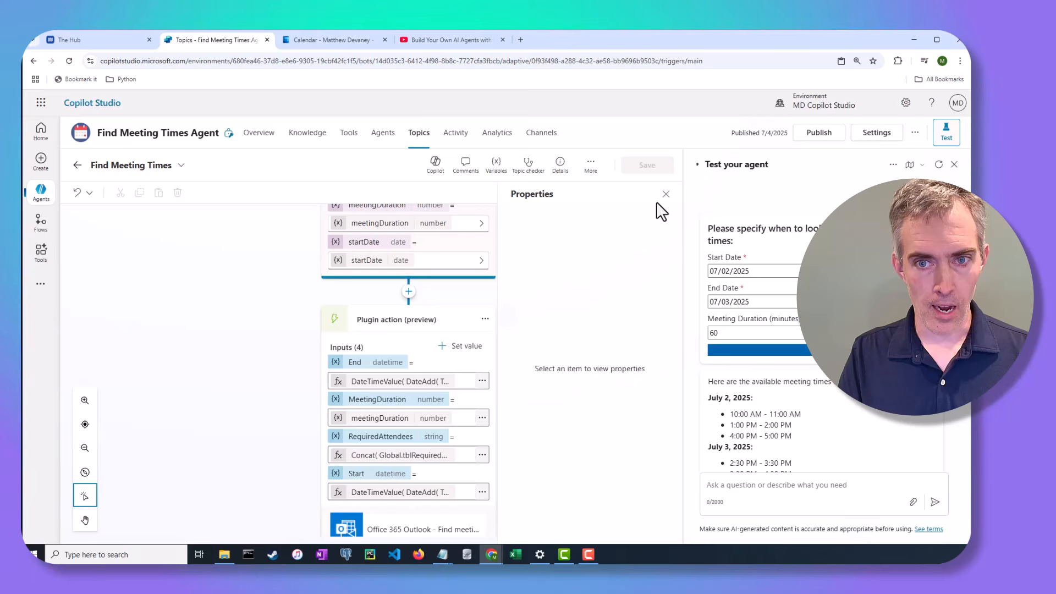
{"action": "left_click", "coordinate": [665, 194]}
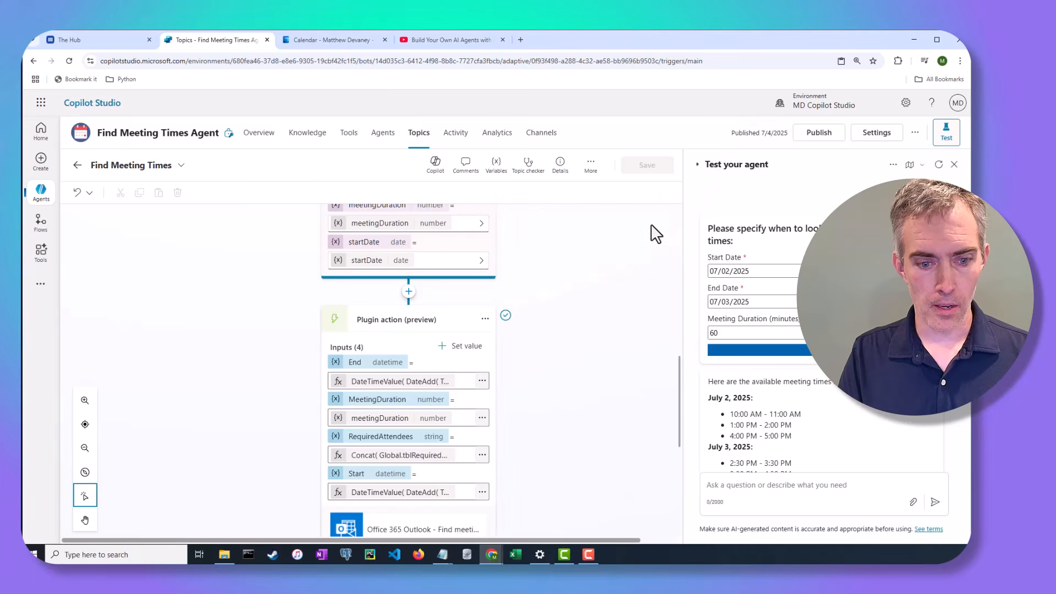
{"action": "scroll", "coordinate": [472, 393], "scroll_direction": "down", "scroll_amount": 3}
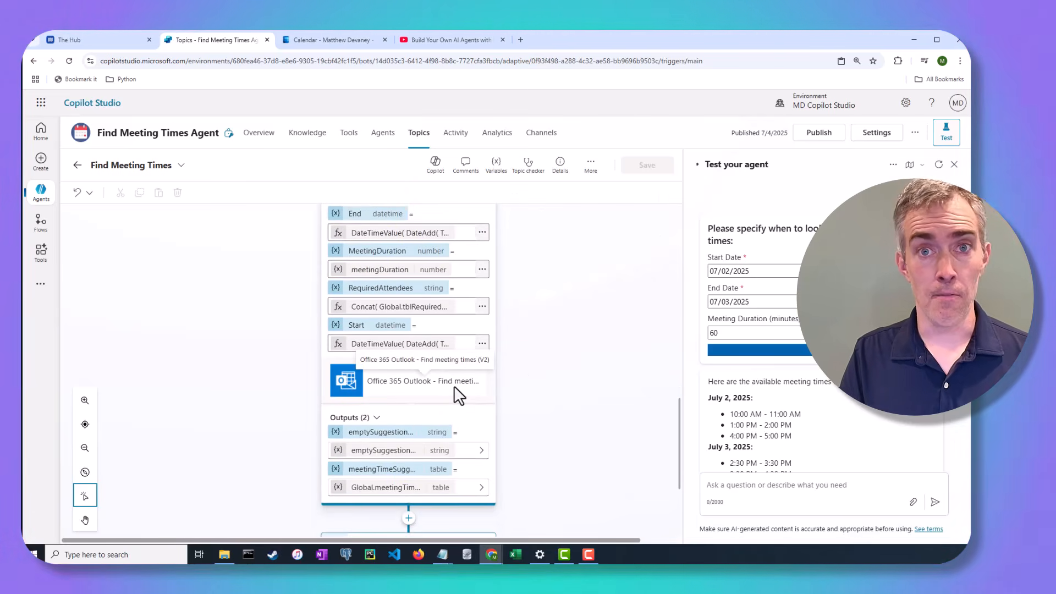
{"action": "scroll", "coordinate": [454, 385], "scroll_direction": "up", "scroll_amount": 1}
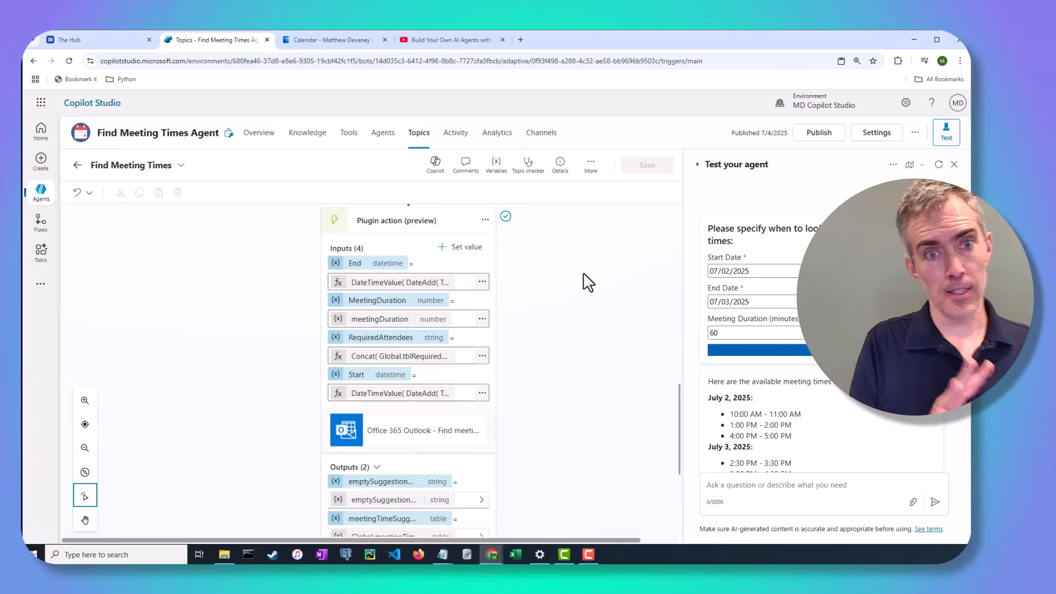
{"action": "scroll", "coordinate": [559, 316], "scroll_direction": "down", "scroll_amount": 2}
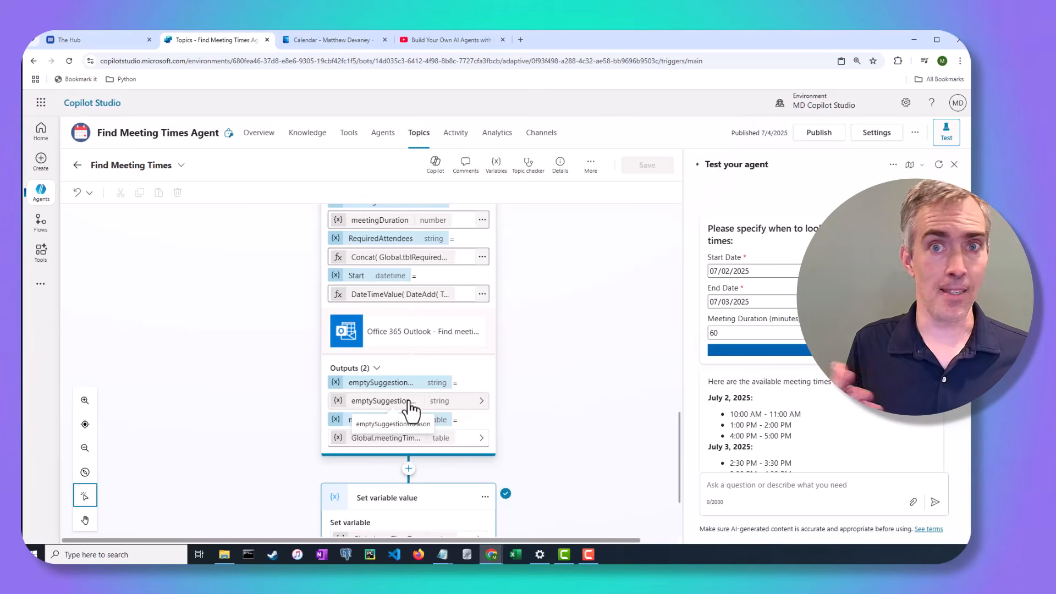
{"action": "scroll", "coordinate": [412, 407], "scroll_direction": "up", "scroll_amount": 3}
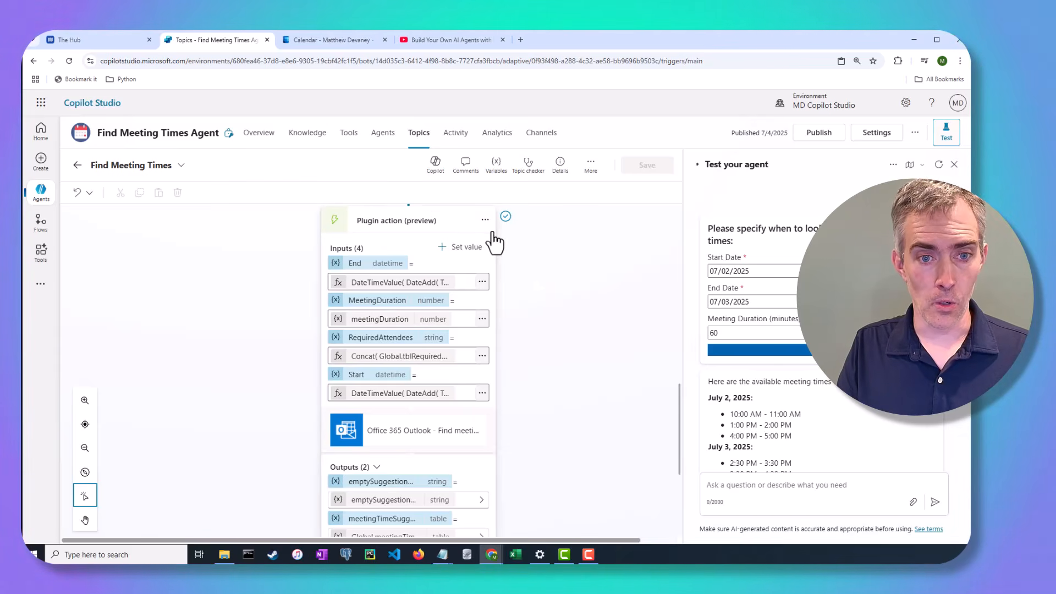
{"action": "scroll", "coordinate": [433, 246], "scroll_direction": "up", "scroll_amount": 1}
{"action": "scroll", "coordinate": [418, 248], "scroll_direction": "down", "scroll_amount": 3}
{"action": "scroll", "coordinate": [429, 273], "scroll_direction": "up", "scroll_amount": 2}
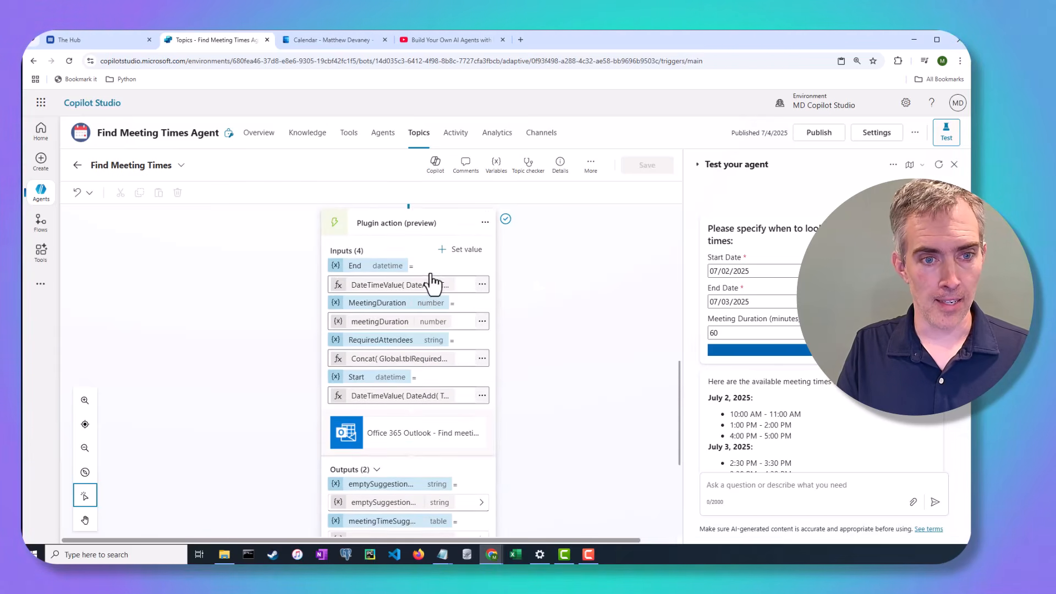
{"action": "scroll", "coordinate": [434, 282], "scroll_direction": "up", "scroll_amount": 1}
{"action": "left_click", "coordinate": [409, 246]}
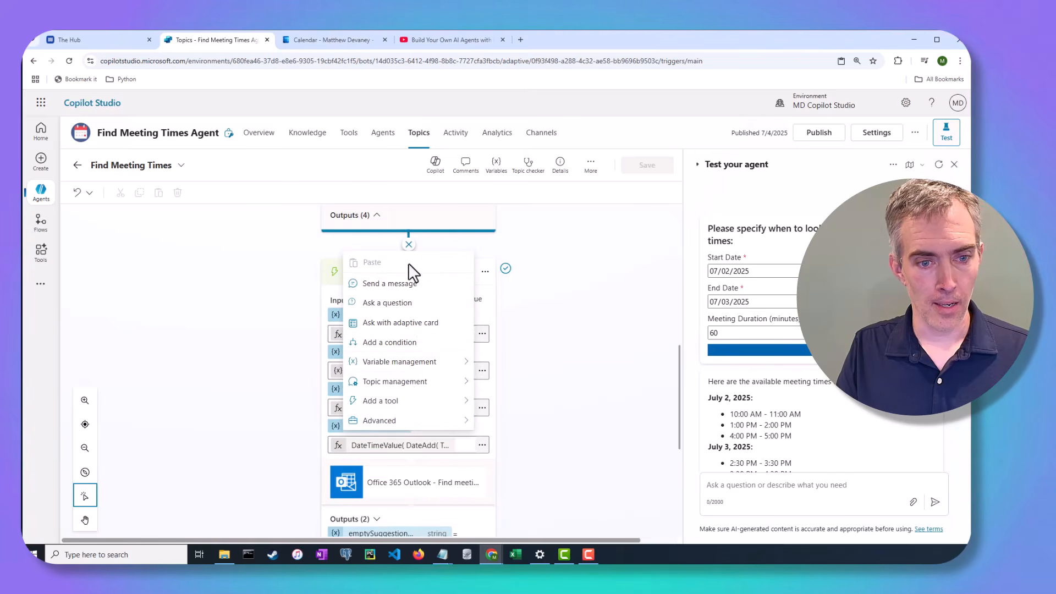
{"action": "mouse_move", "coordinate": [414, 405]}
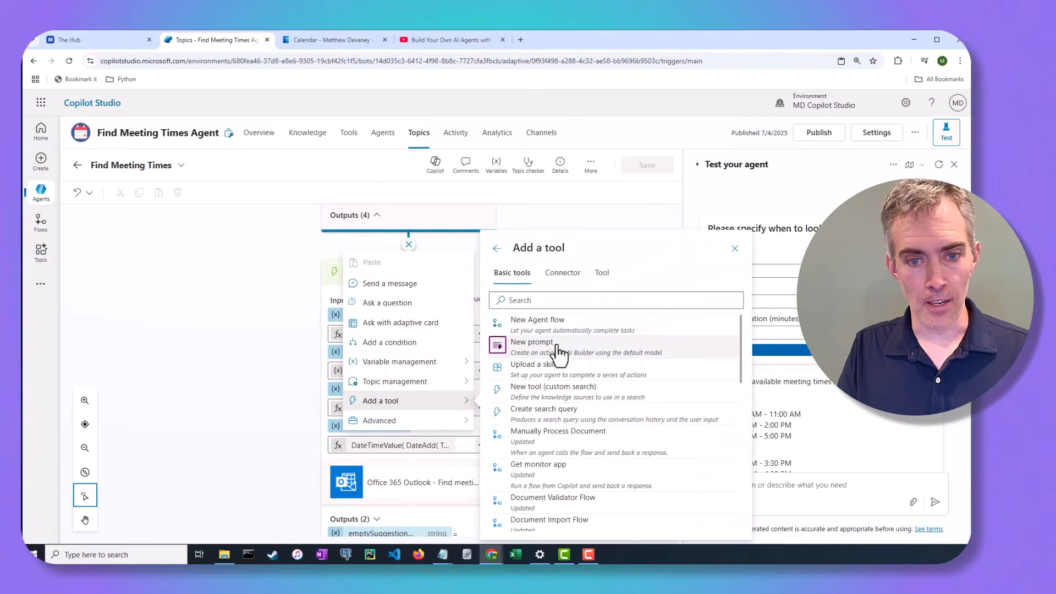
{"action": "left_click", "coordinate": [565, 274]}
{"action": "left_click", "coordinate": [557, 300]}
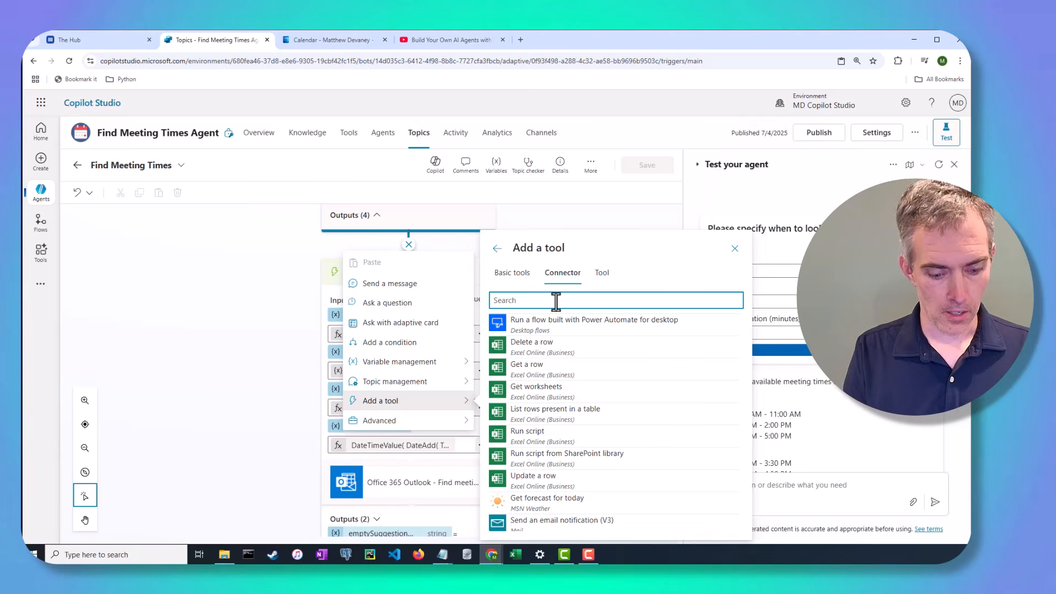
{"action": "type", "text": "find meeting"}
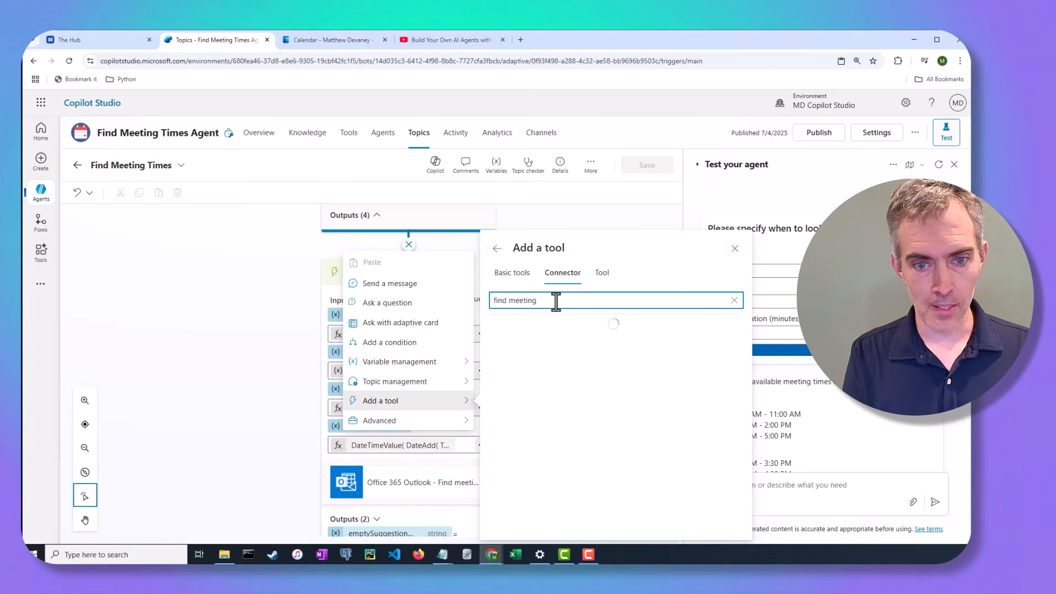
{"action": "left_click", "coordinate": [602, 274]}
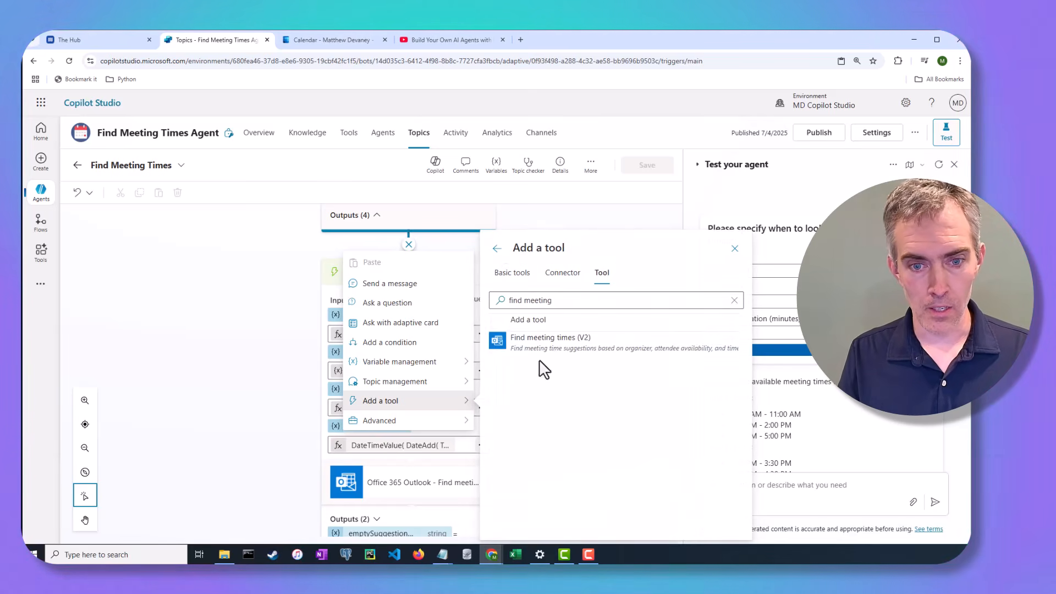
{"action": "left_click", "coordinate": [735, 248]}
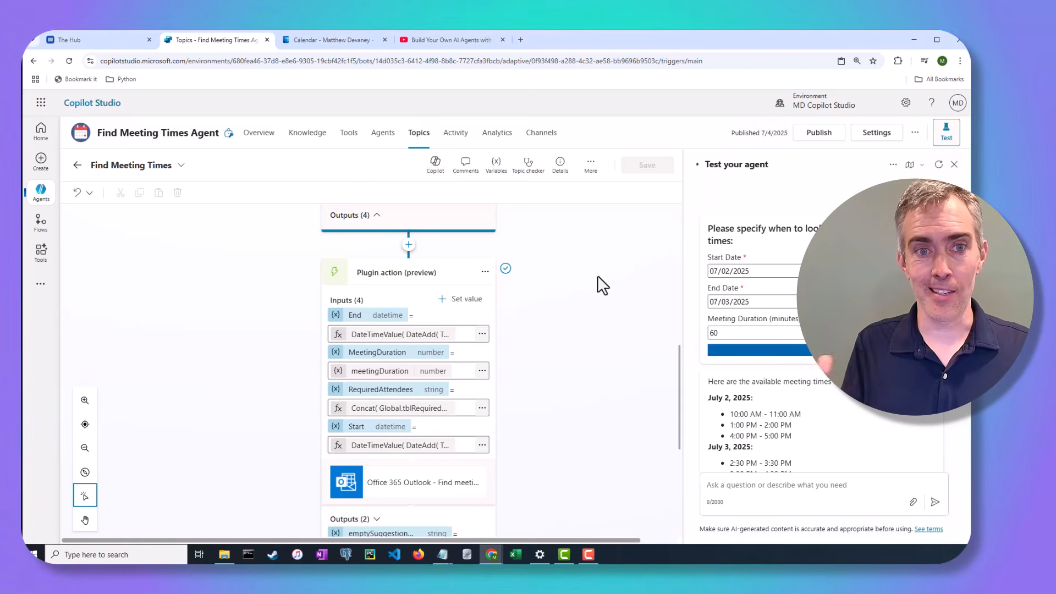
{"action": "scroll", "coordinate": [531, 313], "scroll_direction": "down", "scroll_amount": 2}
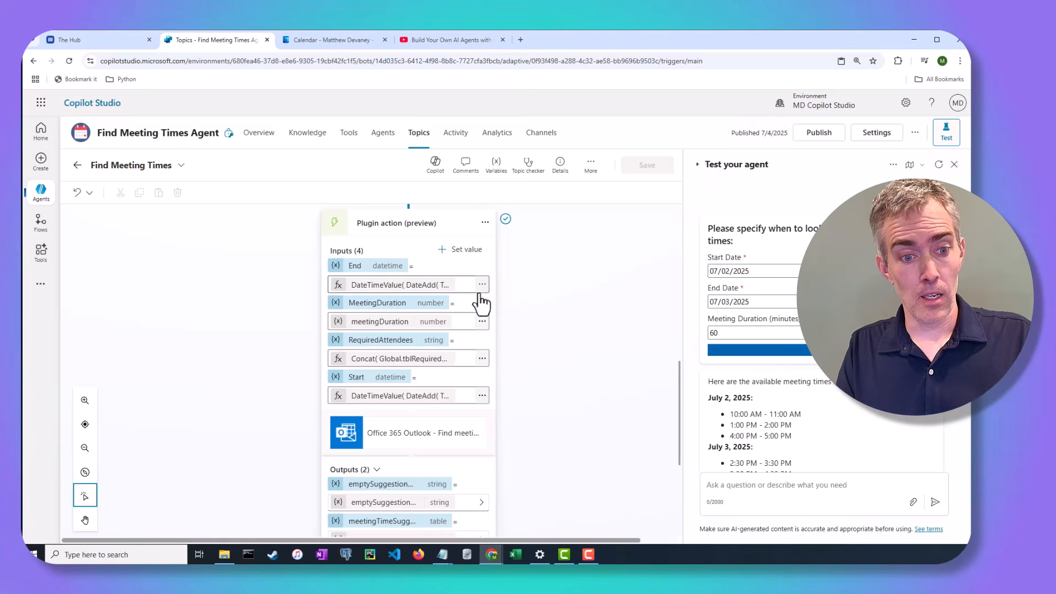
{"action": "left_click", "coordinate": [485, 223]}
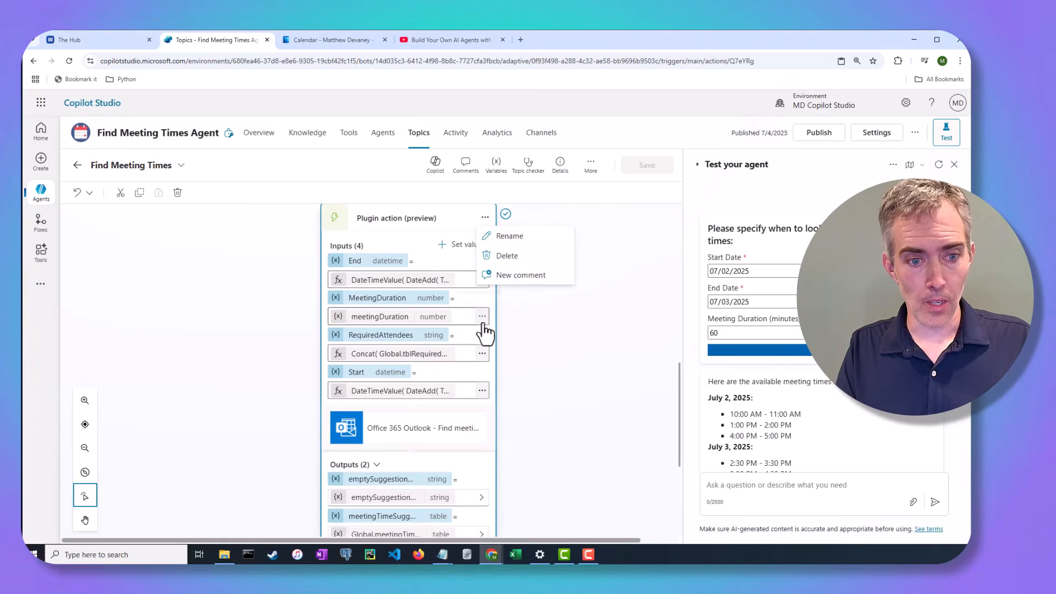
{"action": "left_click", "coordinate": [482, 354]}
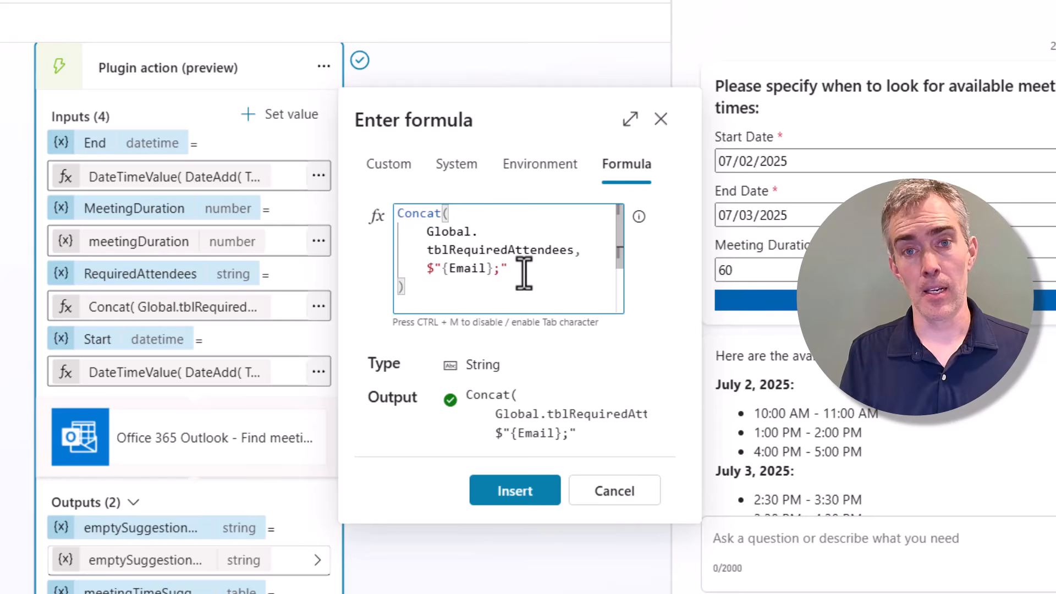
{"action": "left_click_drag", "start_coordinate": [428, 237], "coordinate": [572, 253]}
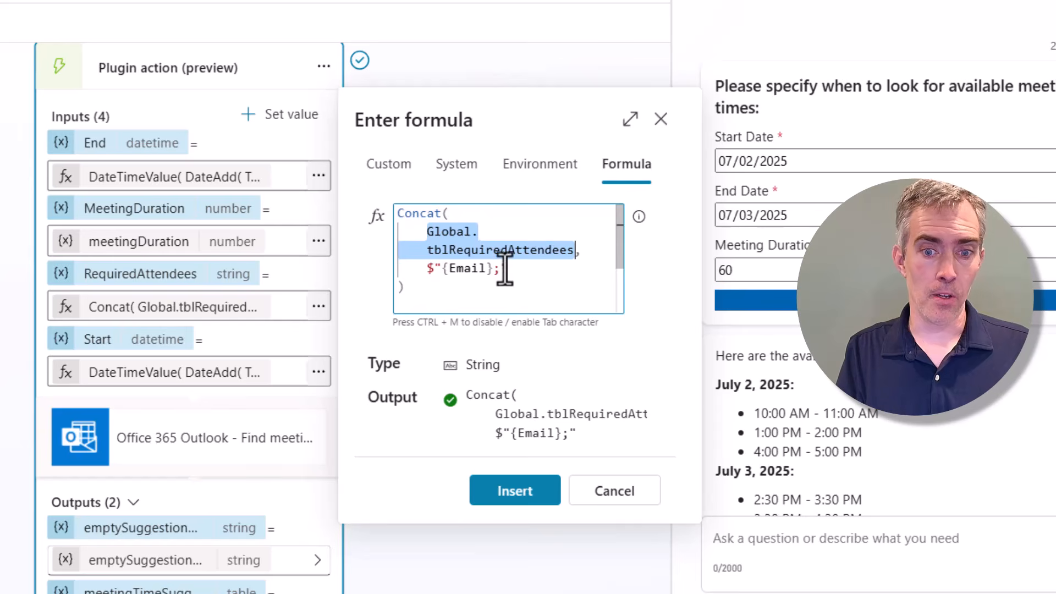
{"action": "left_click_drag", "start_coordinate": [504, 268], "coordinate": [440, 270]}
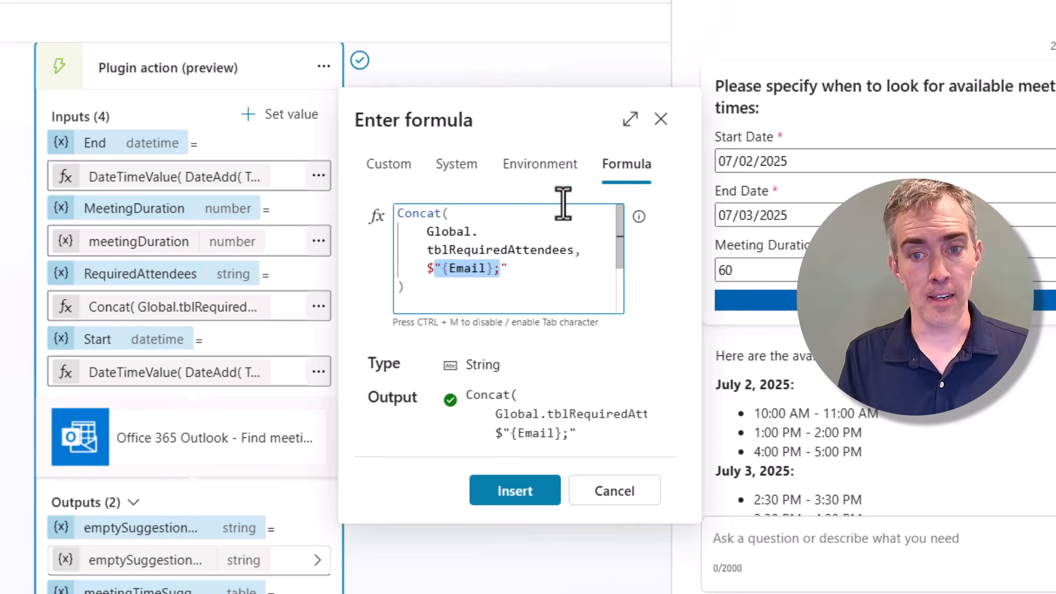
{"action": "left_click", "coordinate": [660, 121]}
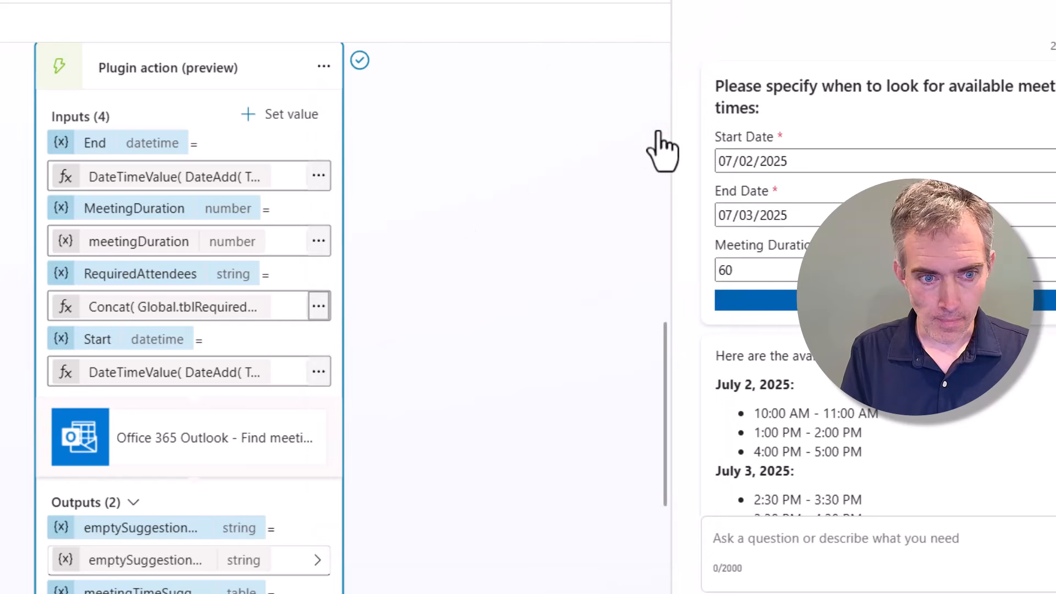
{"action": "left_click", "coordinate": [319, 372]}
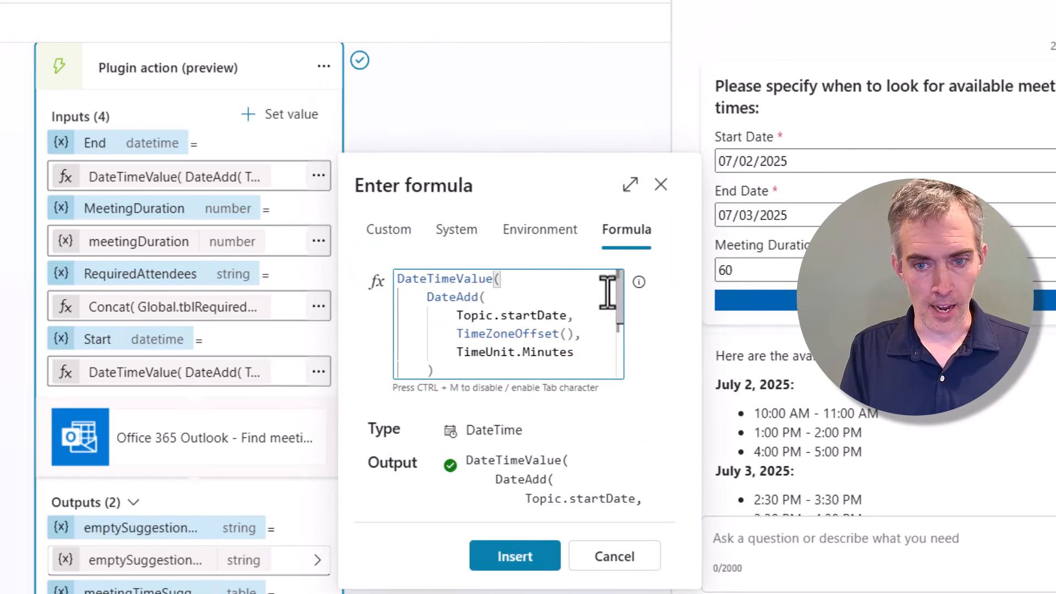
{"action": "left_click", "coordinate": [626, 183]}
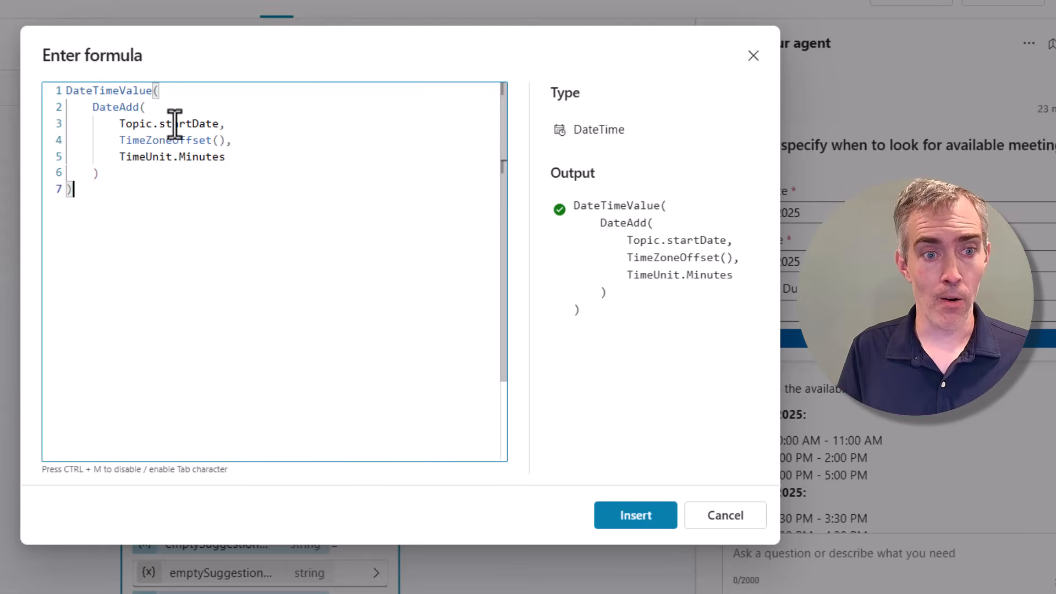
{"action": "left_click", "coordinate": [96, 110]}
{"action": "left_click_drag", "start_coordinate": [96, 110], "coordinate": [139, 110]}
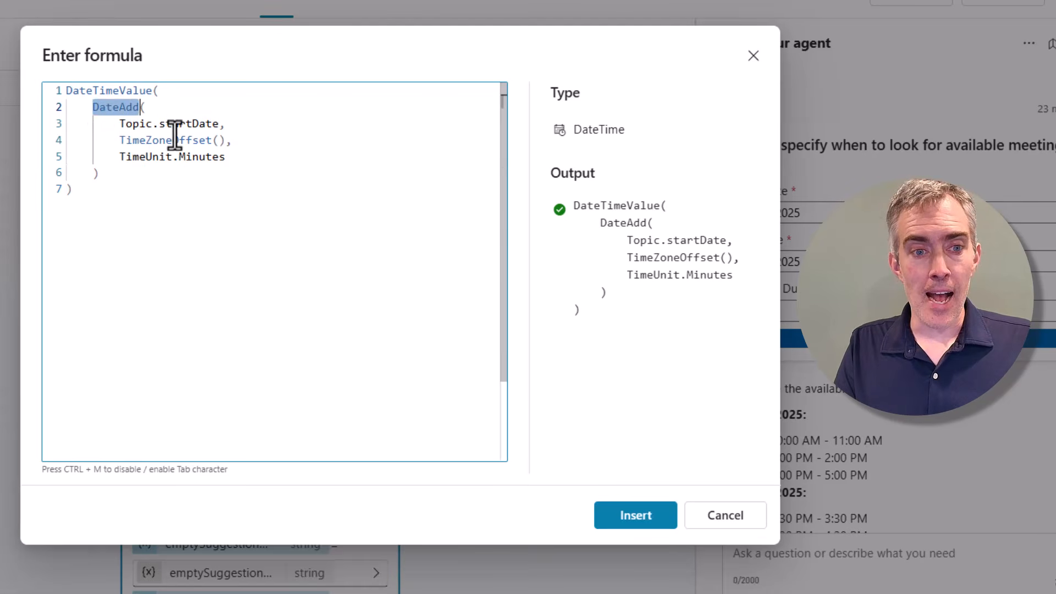
{"action": "left_click", "coordinate": [220, 126]}
{"action": "mouse_move", "coordinate": [220, 126]}
{"action": "left_mouse_down"}
{"action": "mouse_move", "coordinate": [125, 122]}
{"action": "mouse_move", "coordinate": [225, 140]}
{"action": "left_mouse_up"}
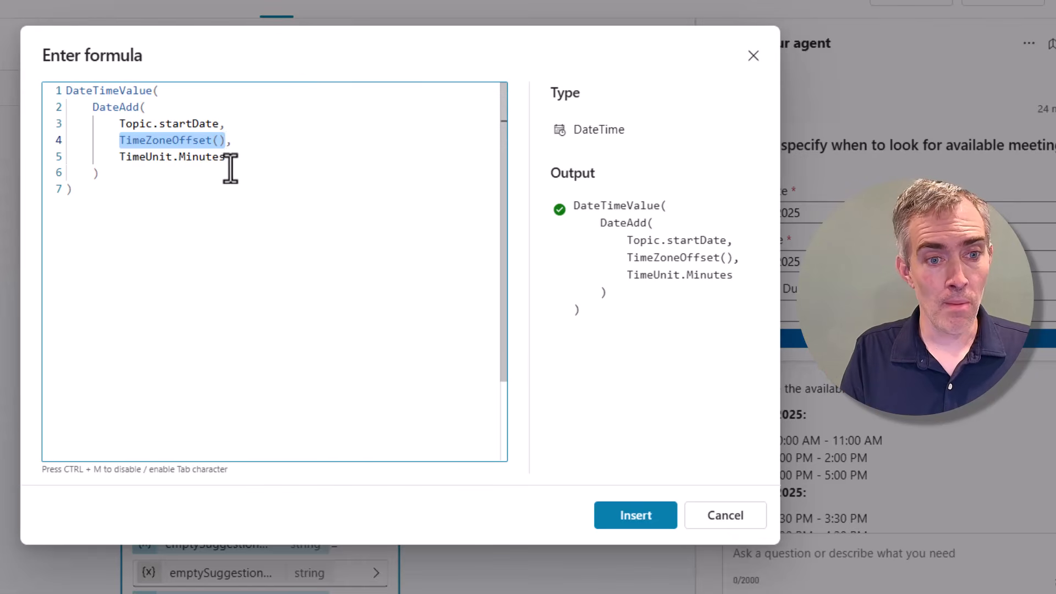
{"action": "left_click_drag", "start_coordinate": [229, 171], "coordinate": [117, 160]}
{"action": "left_click", "coordinate": [119, 158]}
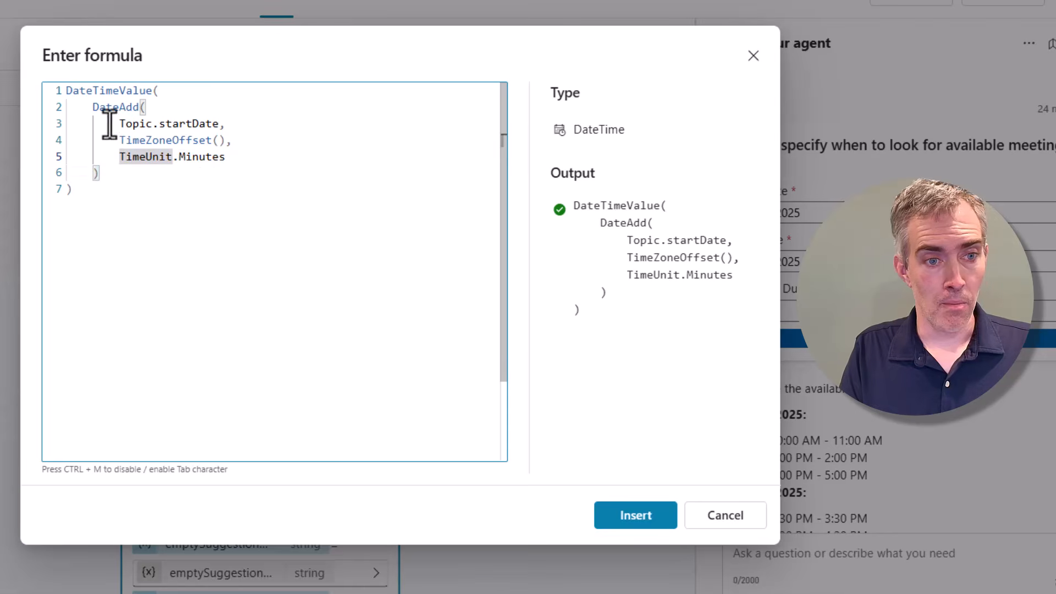
{"action": "left_click", "coordinate": [233, 159]}
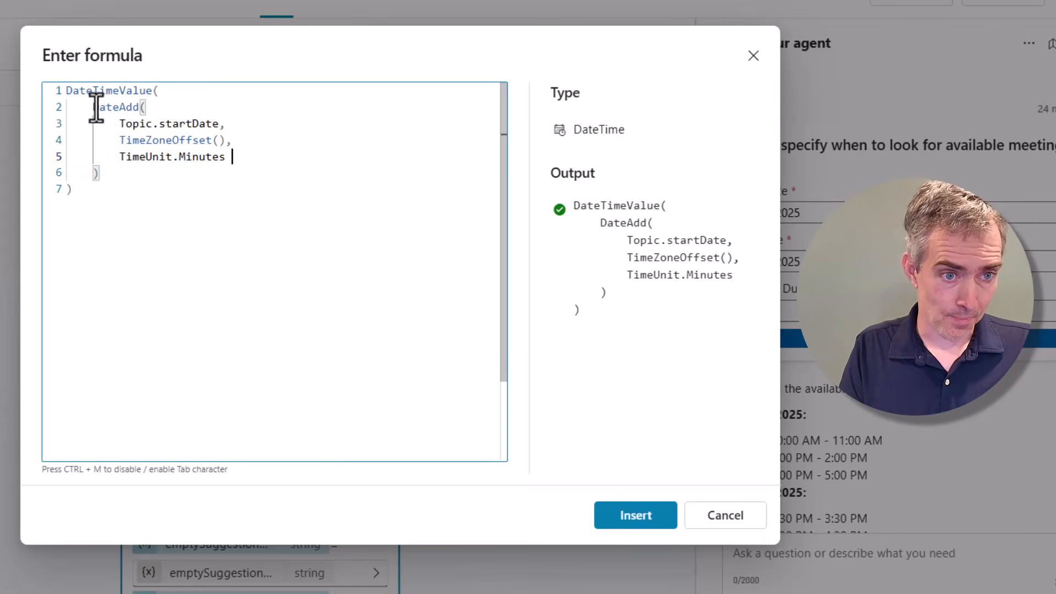
{"action": "left_click_drag", "start_coordinate": [95, 107], "coordinate": [101, 170]}
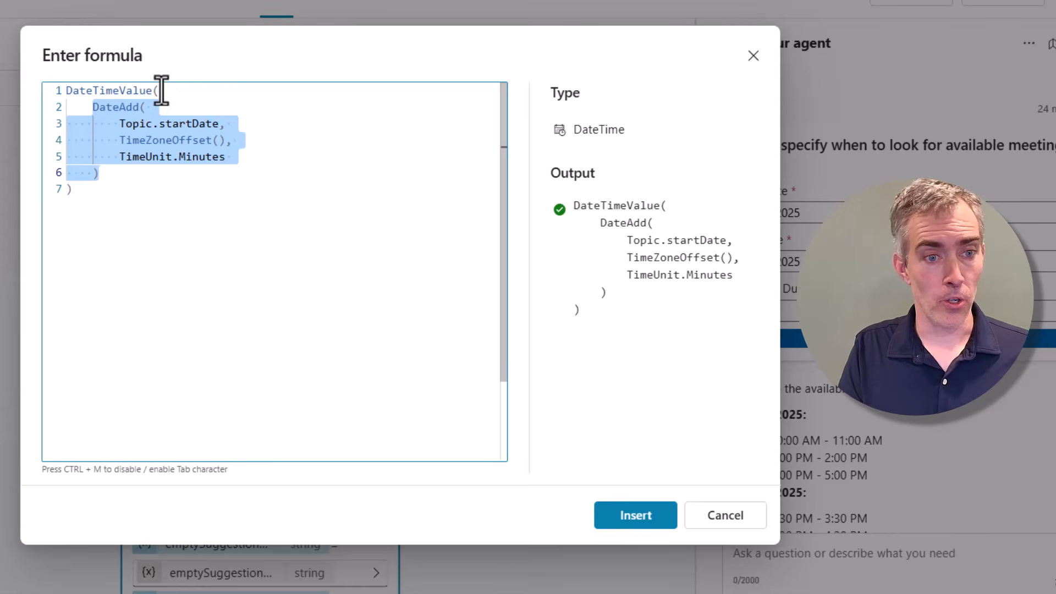
{"action": "left_click_drag", "start_coordinate": [159, 90], "coordinate": [66, 90]}
{"action": "left_click", "coordinate": [752, 57]}
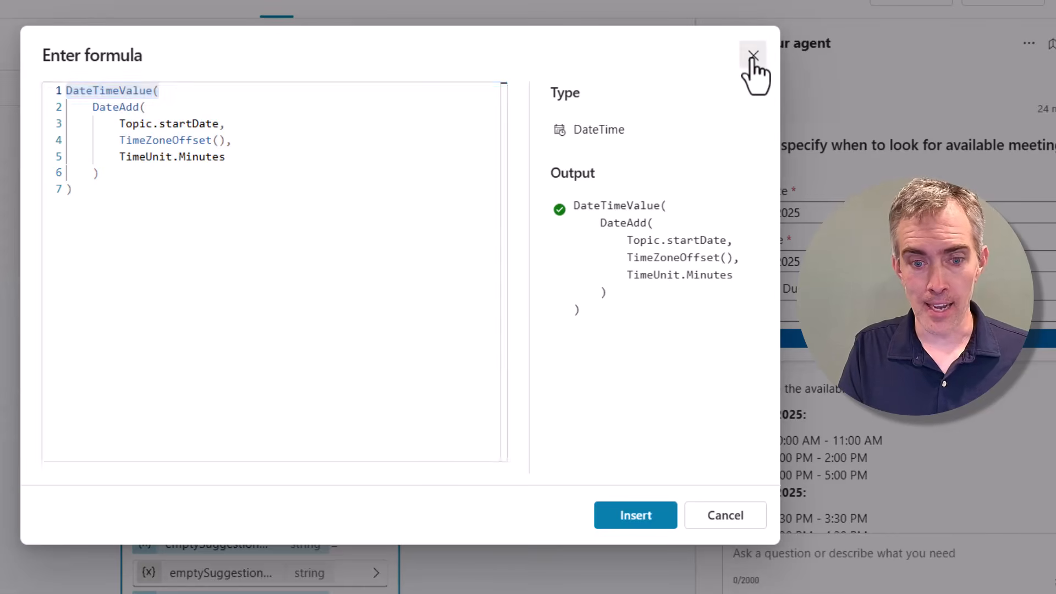
{"action": "left_click", "coordinate": [377, 225]}
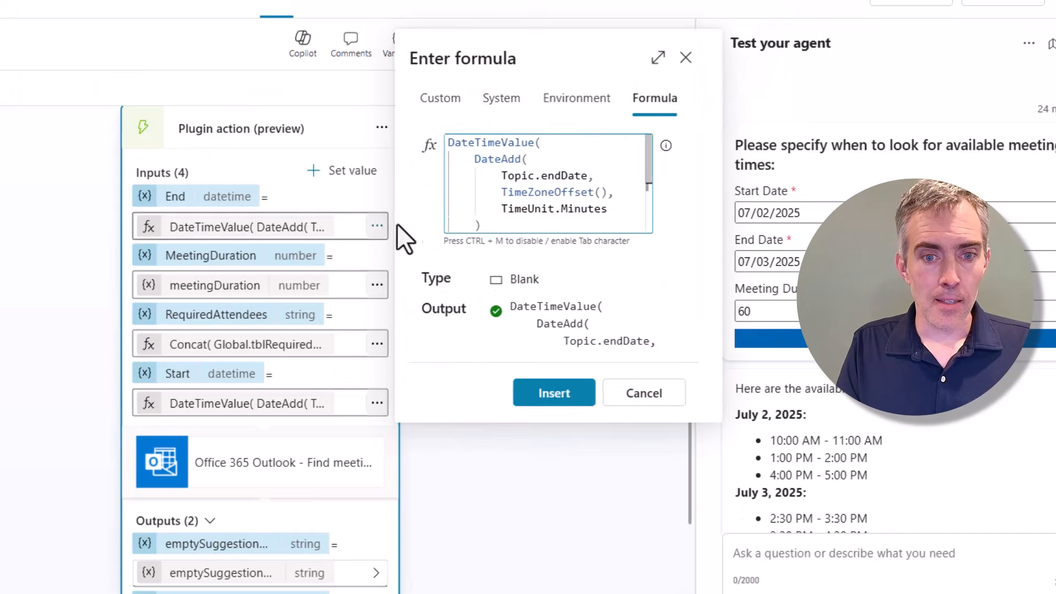
{"action": "left_click", "coordinate": [658, 57]}
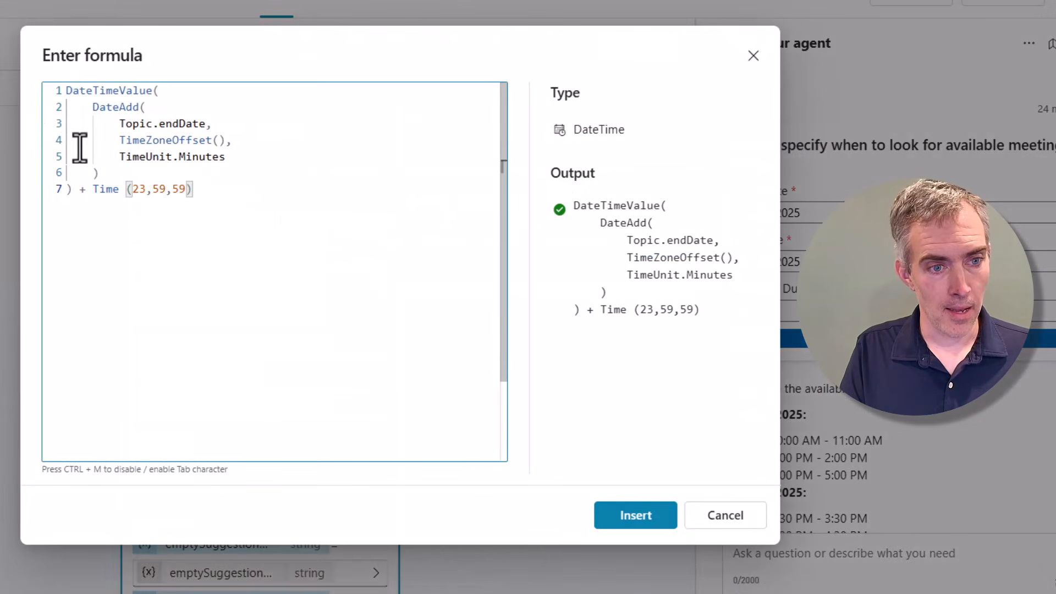
{"action": "left_click_drag", "start_coordinate": [77, 181], "coordinate": [117, 106]}
{"action": "left_click_drag", "start_coordinate": [206, 122], "coordinate": [120, 124]}
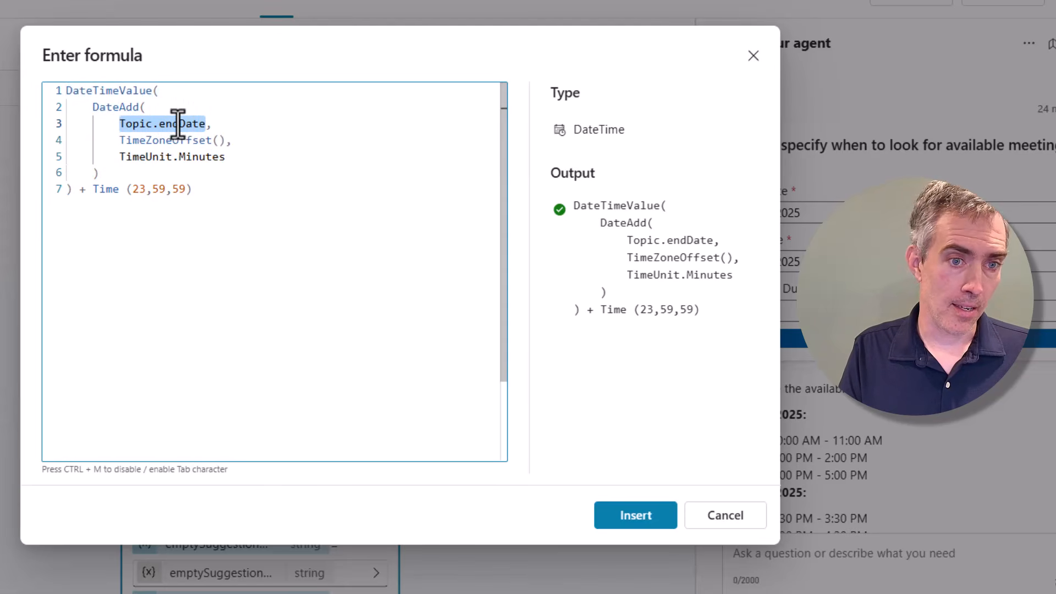
{"action": "left_click_drag", "start_coordinate": [196, 189], "coordinate": [80, 189]}
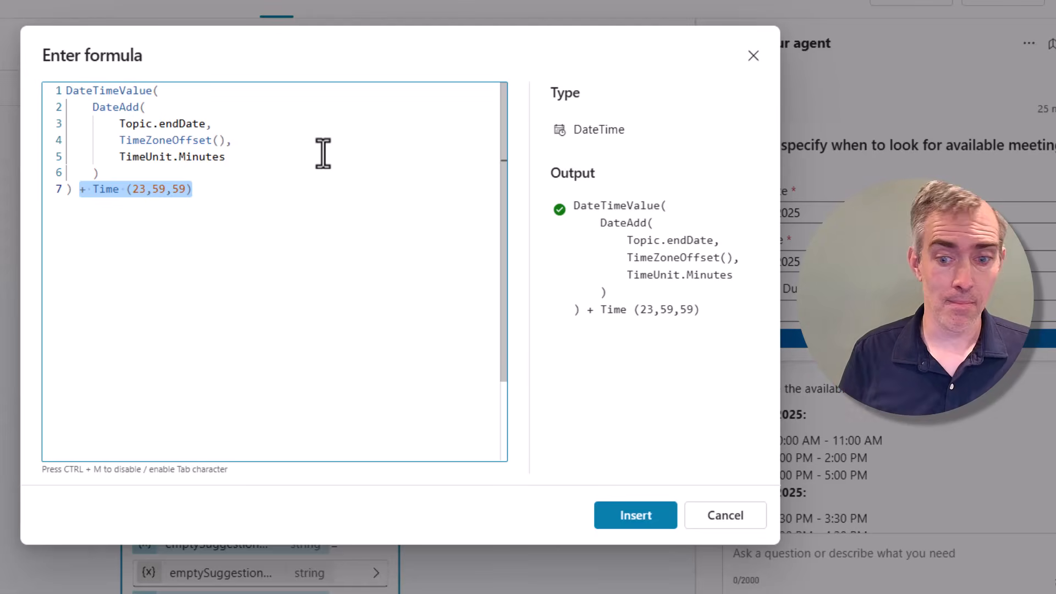
{"action": "left_click", "coordinate": [707, 515]}
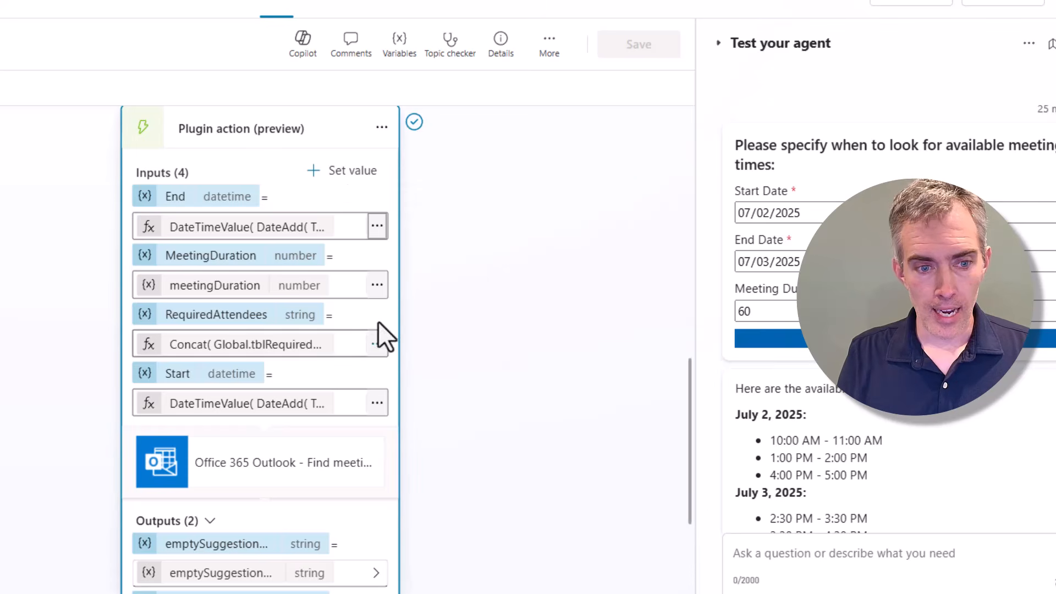
{"action": "left_click", "coordinate": [378, 289]}
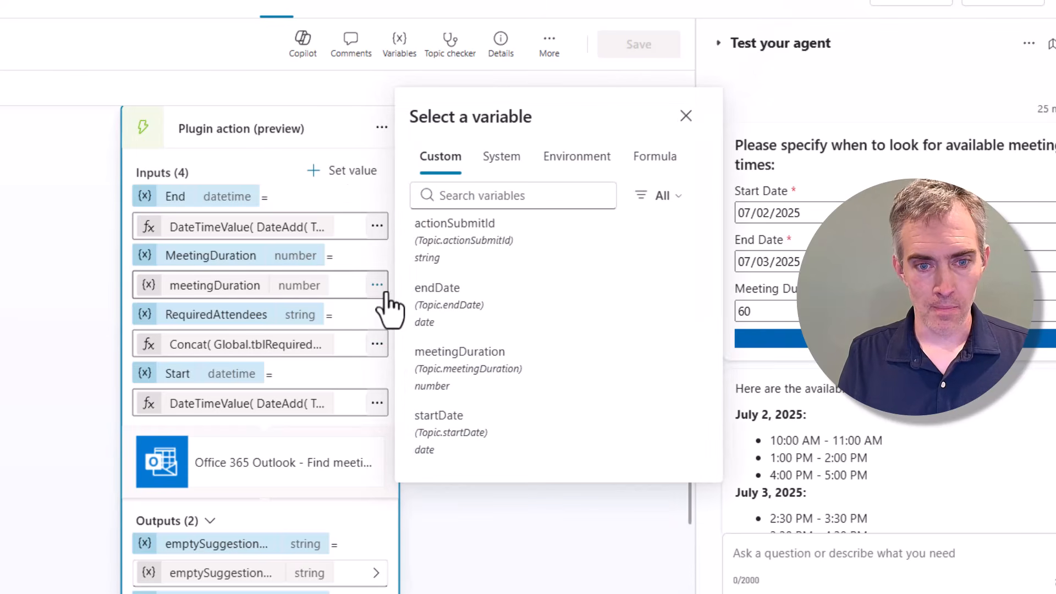
{"action": "left_click", "coordinate": [610, 536]}
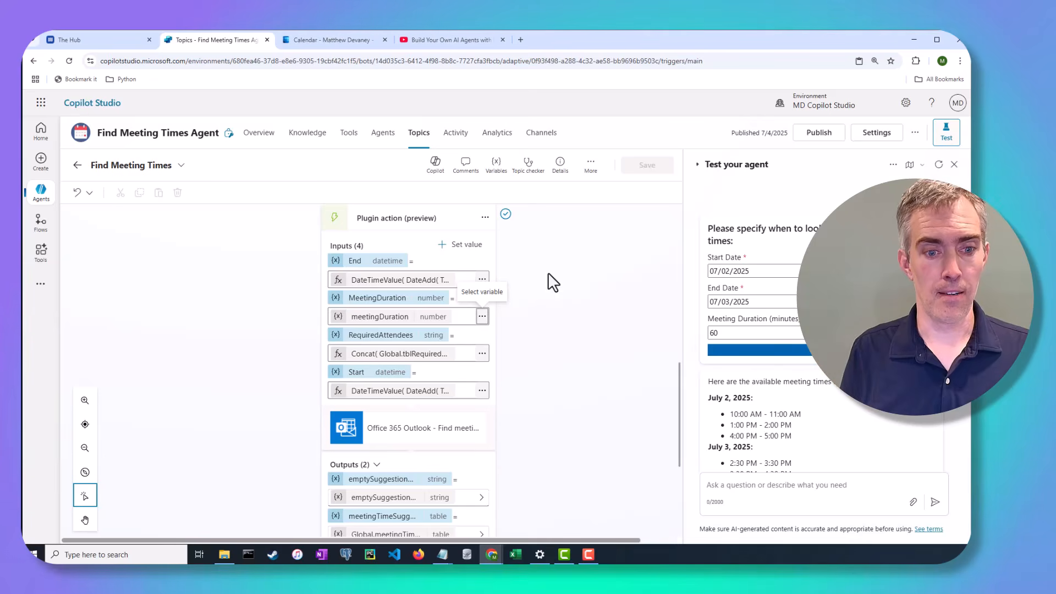
{"action": "scroll", "coordinate": [565, 333], "scroll_direction": "down", "scroll_amount": 3}
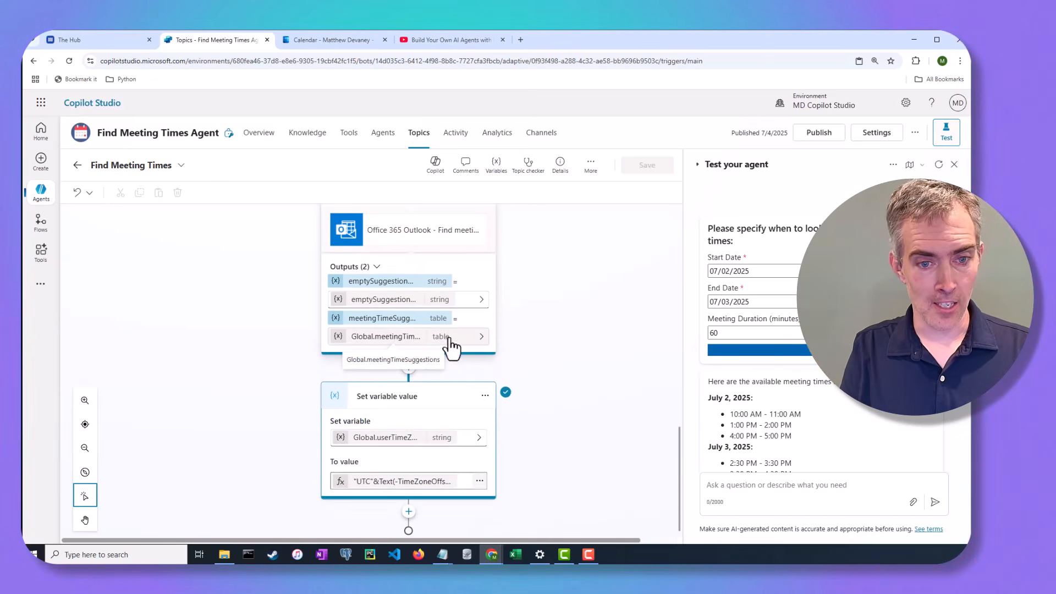
{"action": "left_click", "coordinate": [482, 337]}
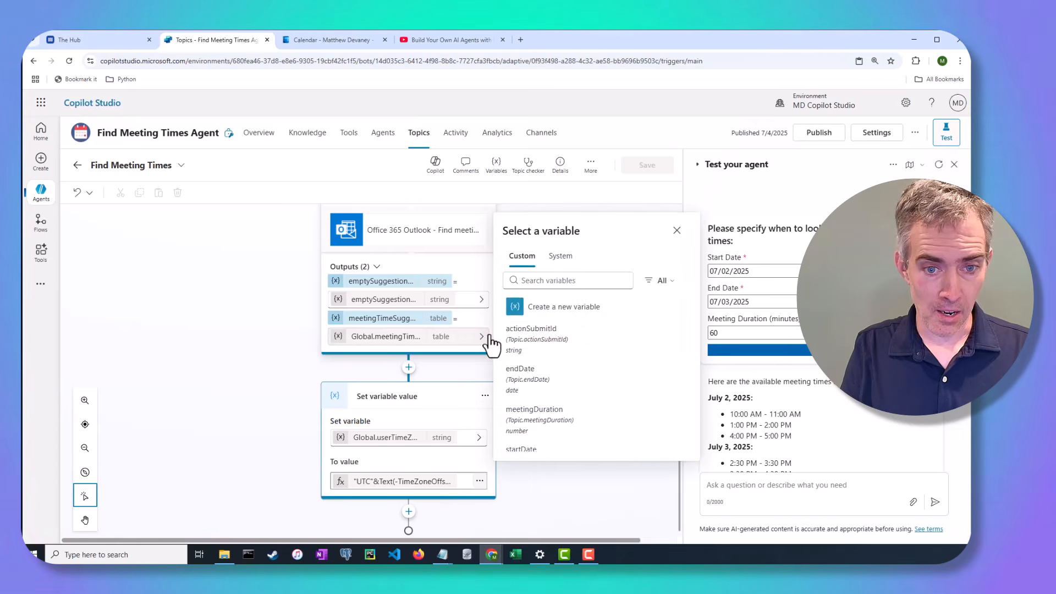
{"action": "left_click", "coordinate": [497, 166]}
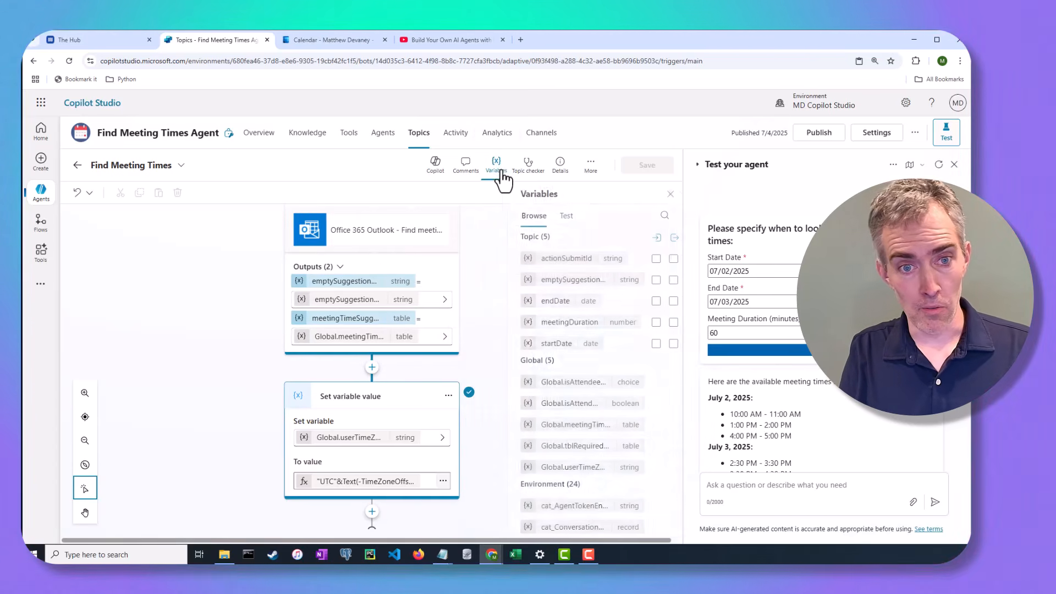
{"action": "left_click", "coordinate": [670, 193]}
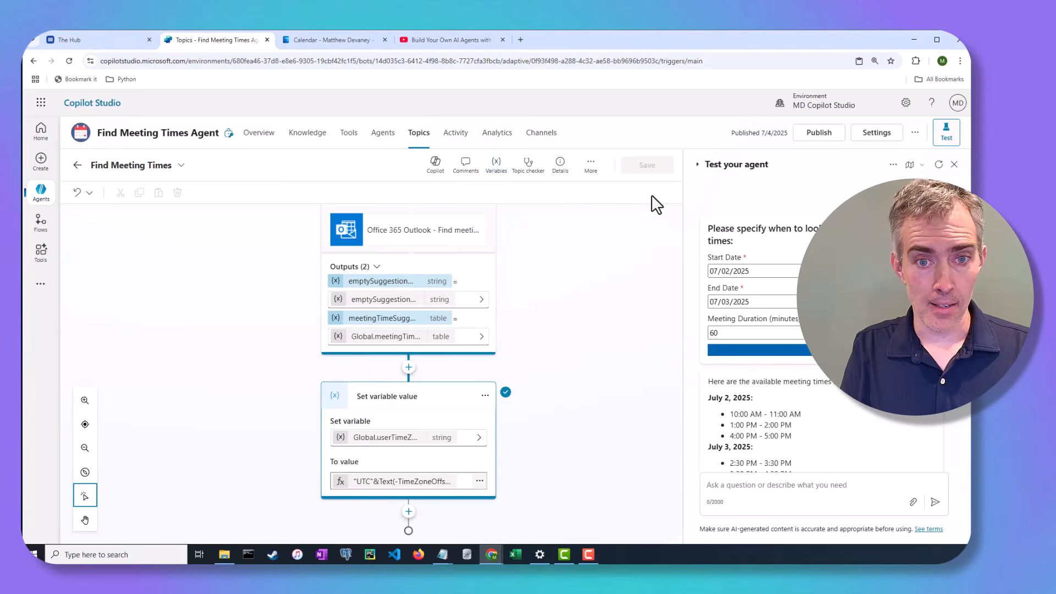
Read Global.meetingTimeSuggestions' description 'Meeting time suggestions in UTC time', then select the Set variable value node.
{"action": "left_click", "coordinate": [412, 338]}
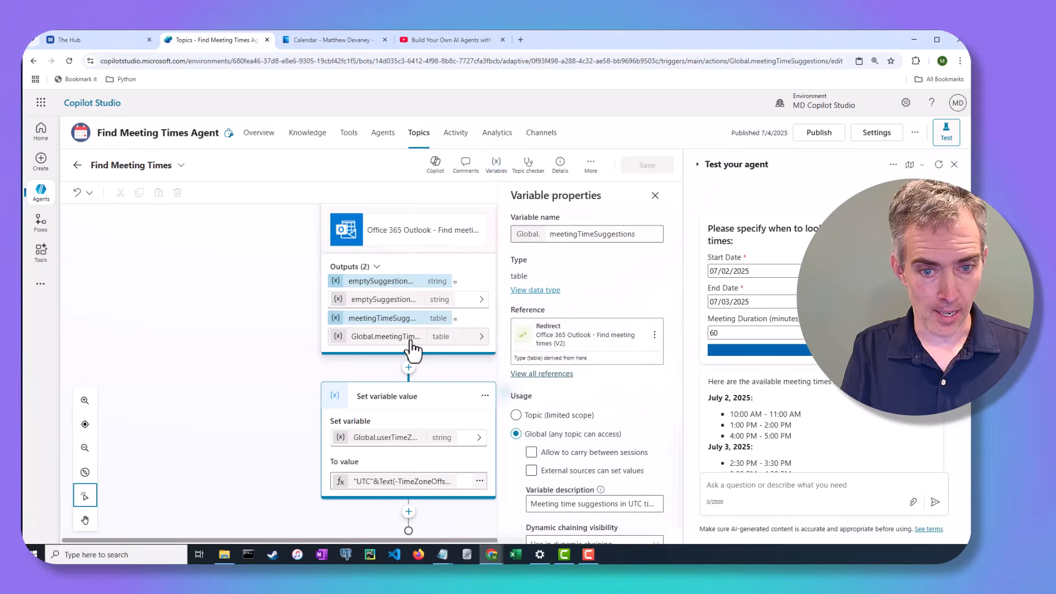
{"action": "scroll", "coordinate": [609, 412], "scroll_direction": "down", "scroll_amount": 1}
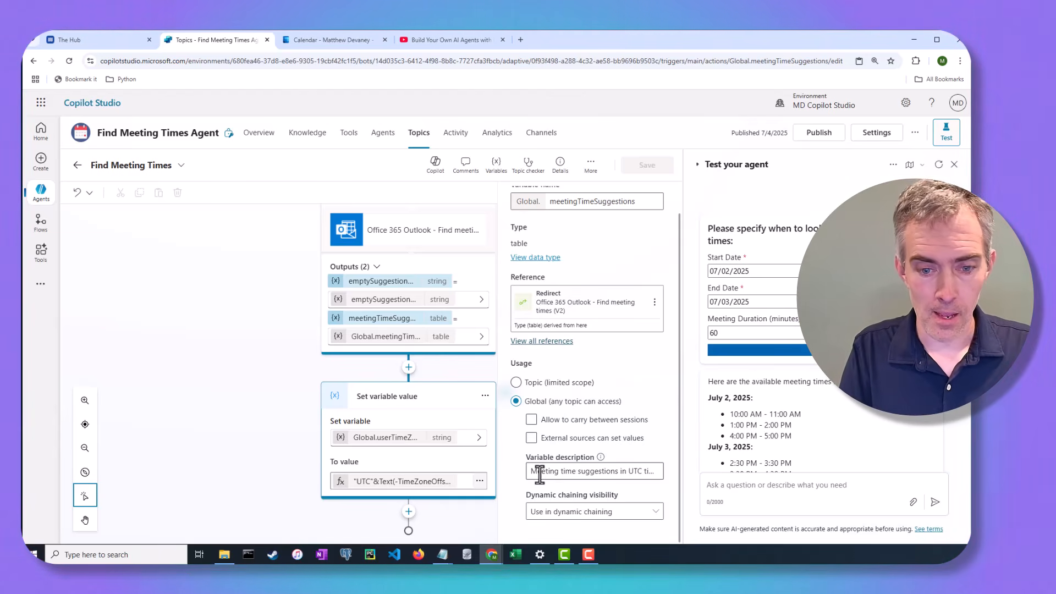
{"action": "left_click", "coordinate": [560, 472]}
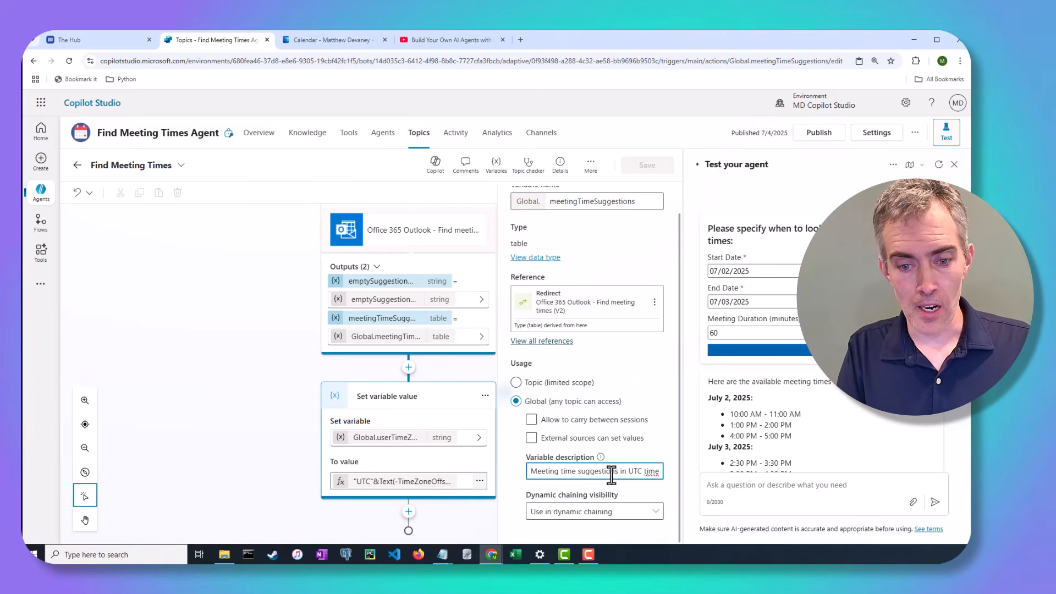
{"action": "left_click", "coordinate": [655, 471]}
{"action": "key", "text": "Right"}
{"action": "key", "text": "Right"}
{"action": "key", "text": "Right"}
{"action": "key", "text": "Right"}
{"action": "key", "text": "Right"}
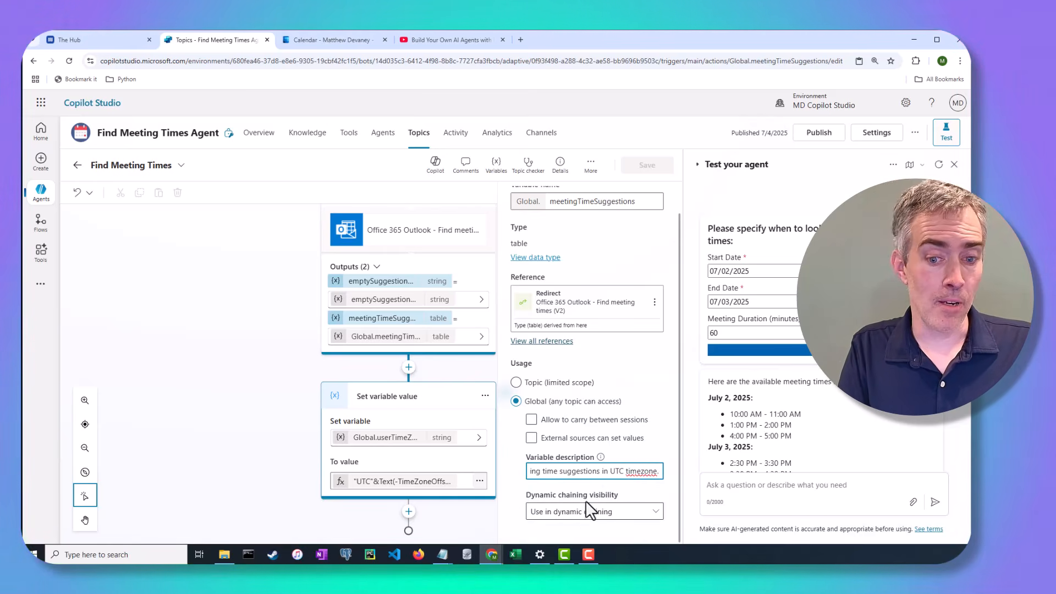
{"action": "left_click_drag", "start_coordinate": [647, 472], "coordinate": [535, 471]}
{"action": "left_click", "coordinate": [535, 472]}
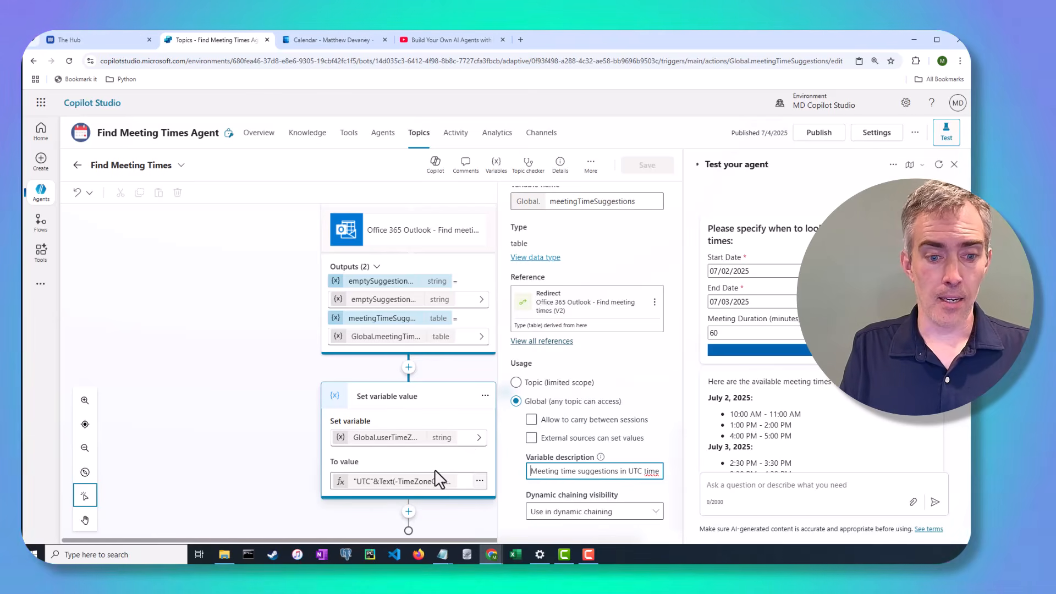
{"action": "left_click", "coordinate": [479, 482]}
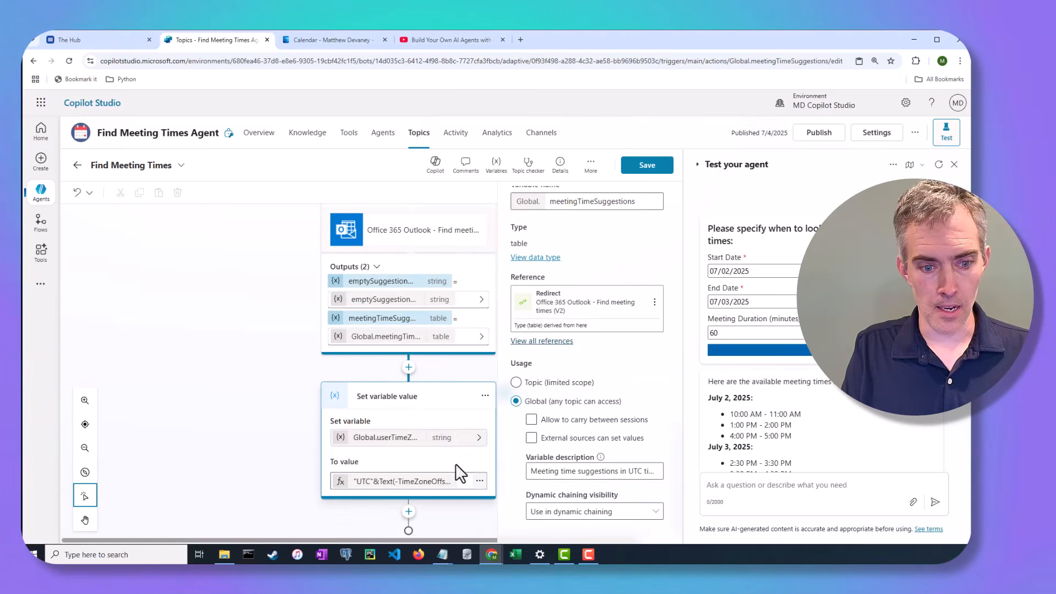
{"action": "left_click", "coordinate": [446, 490]}
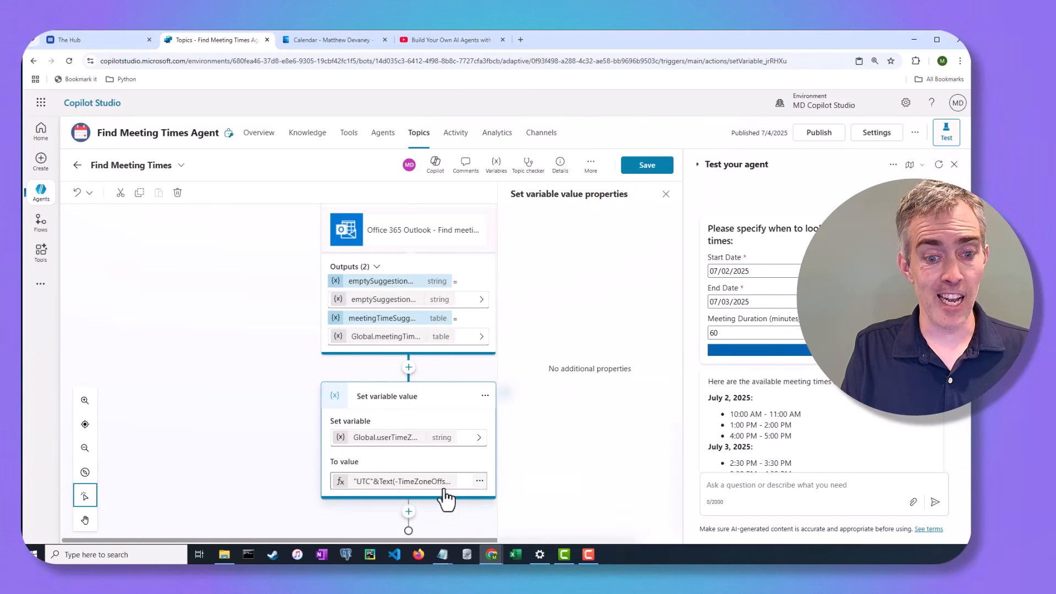
{"action": "left_click", "coordinate": [479, 481]}
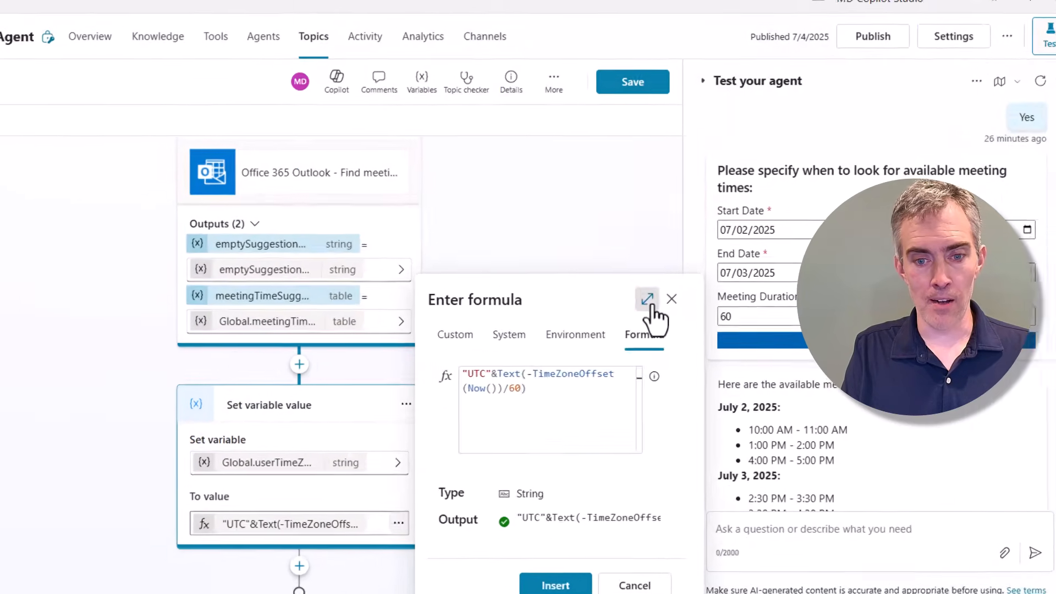
{"action": "left_click", "coordinate": [657, 321]}
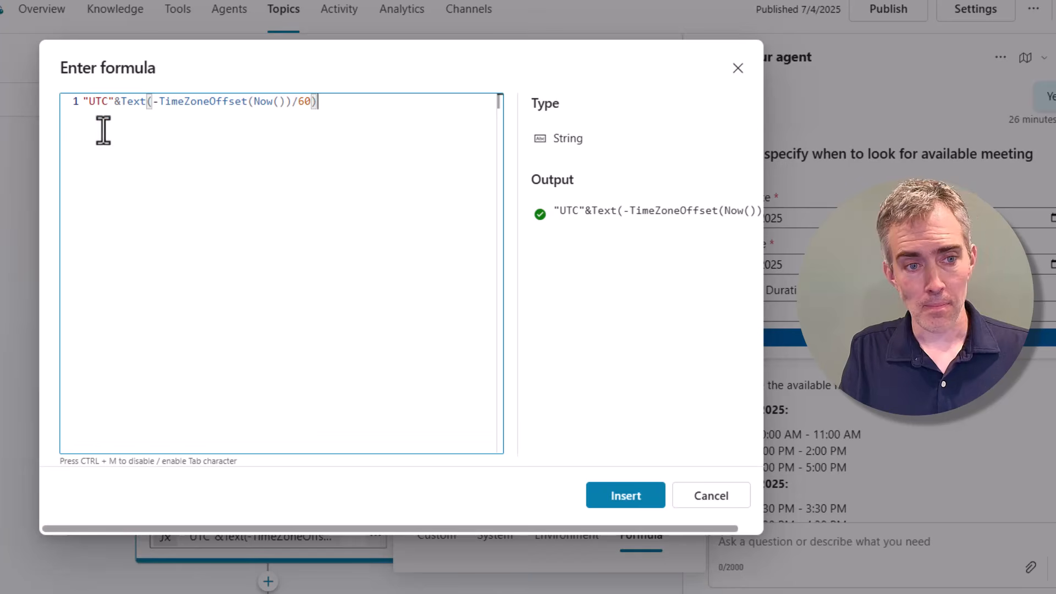
{"action": "left_click_drag", "start_coordinate": [153, 104], "coordinate": [247, 104]}
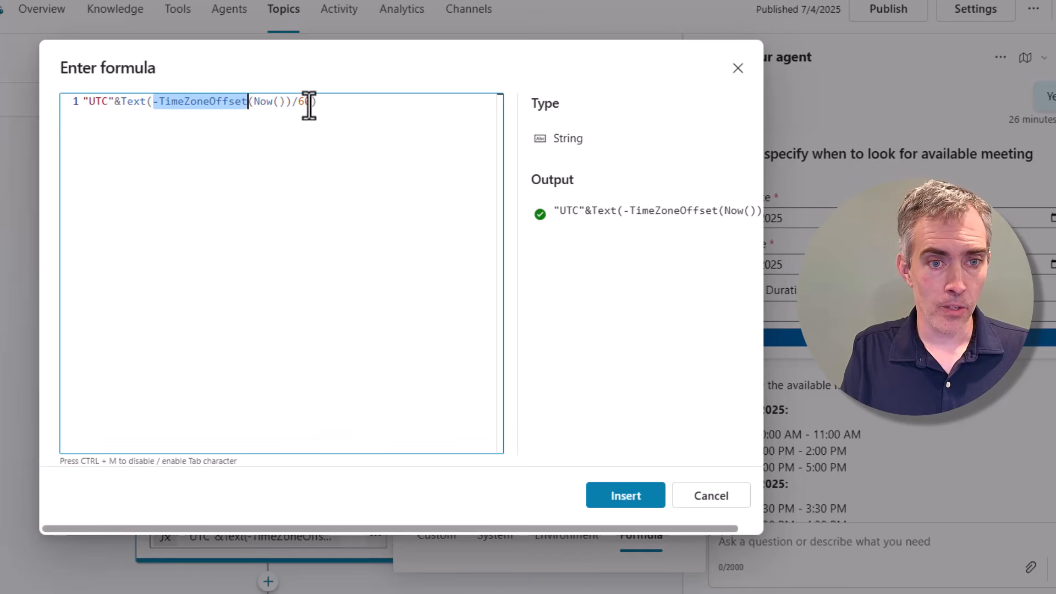
{"action": "left_click_drag", "start_coordinate": [311, 104], "coordinate": [251, 104]}
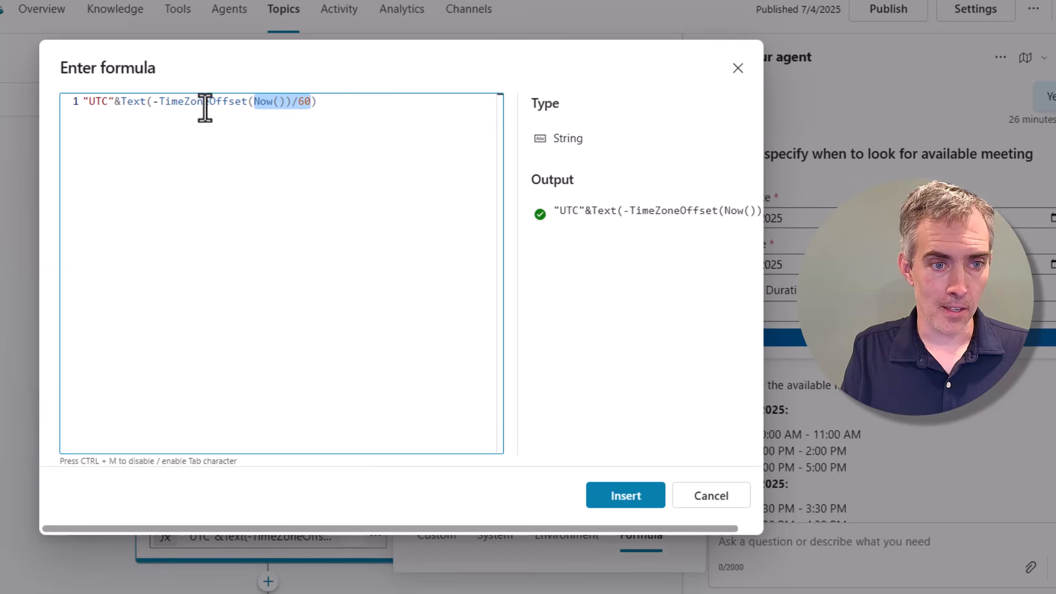
{"action": "left_click_drag", "start_coordinate": [87, 102], "coordinate": [319, 111]}
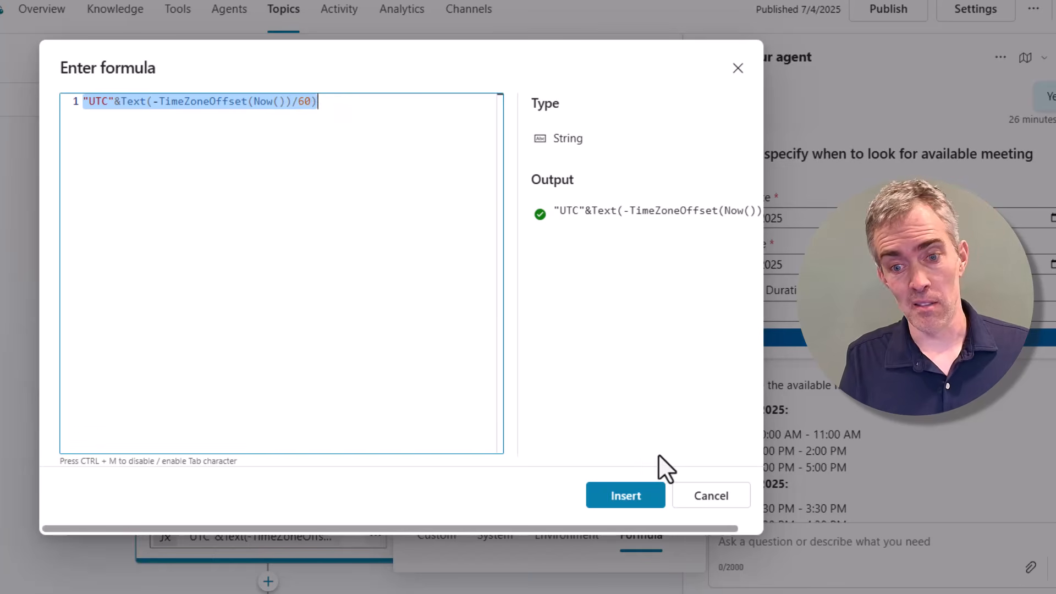
{"action": "left_click", "coordinate": [705, 503]}
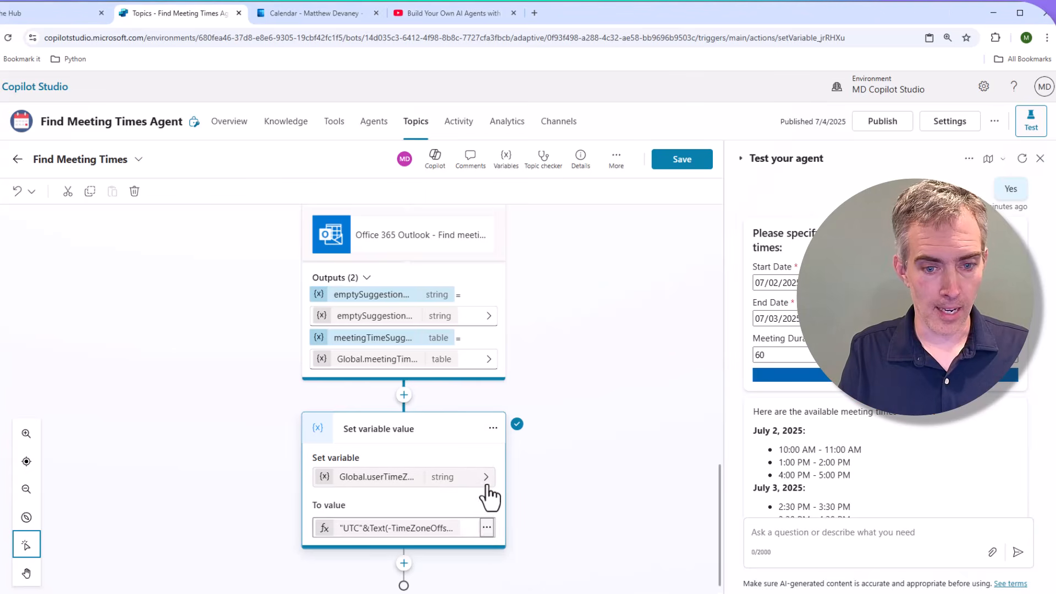
{"action": "left_click", "coordinate": [443, 480]}
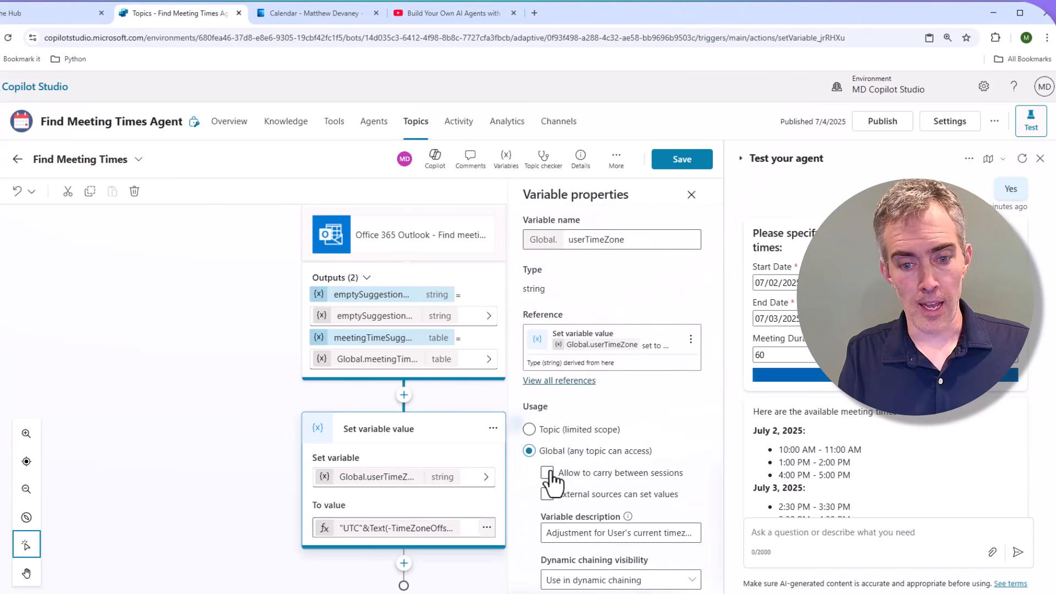
{"action": "scroll", "coordinate": [632, 479], "scroll_direction": "down", "scroll_amount": 1}
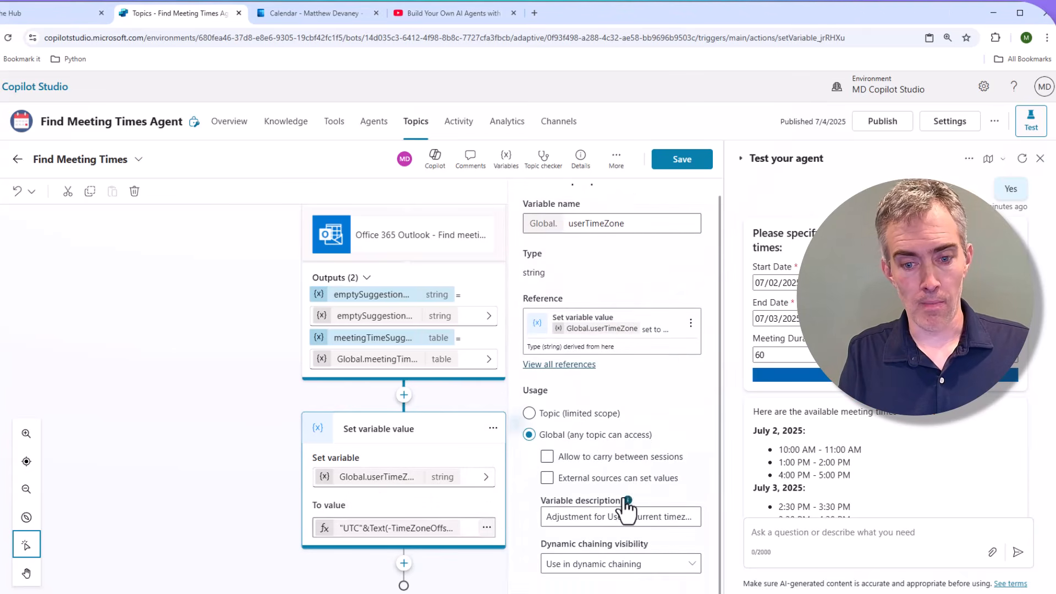
{"action": "left_click", "coordinate": [550, 517]}
{"action": "left_click_drag", "start_coordinate": [551, 518], "coordinate": [699, 516]}
{"action": "left_click", "coordinate": [683, 409]}
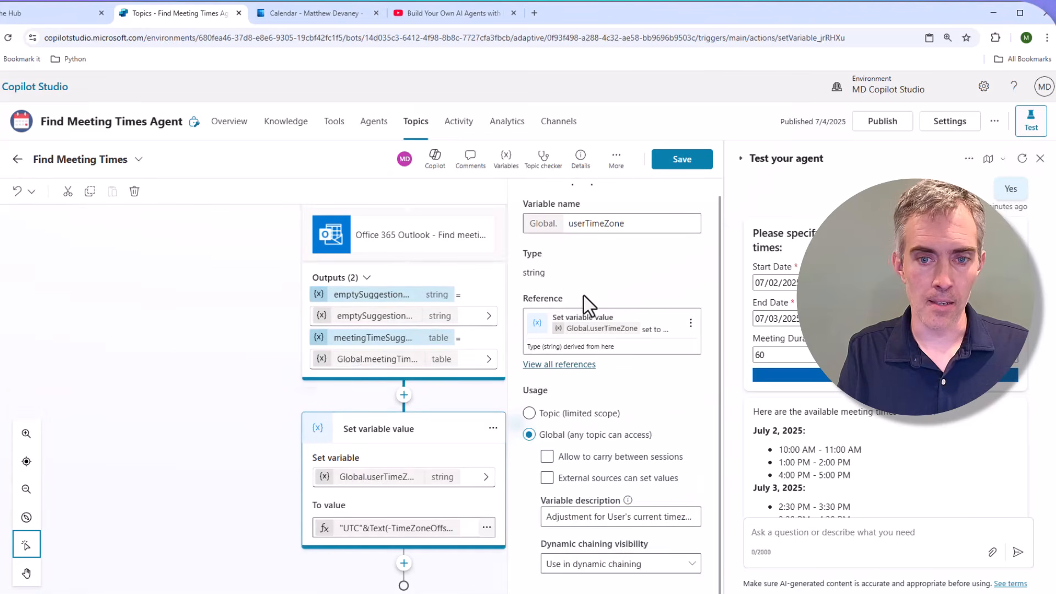
Close the properties pane, scroll the test chat, and leave the unsaved topic for Overview.
{"action": "left_click", "coordinate": [227, 402]}
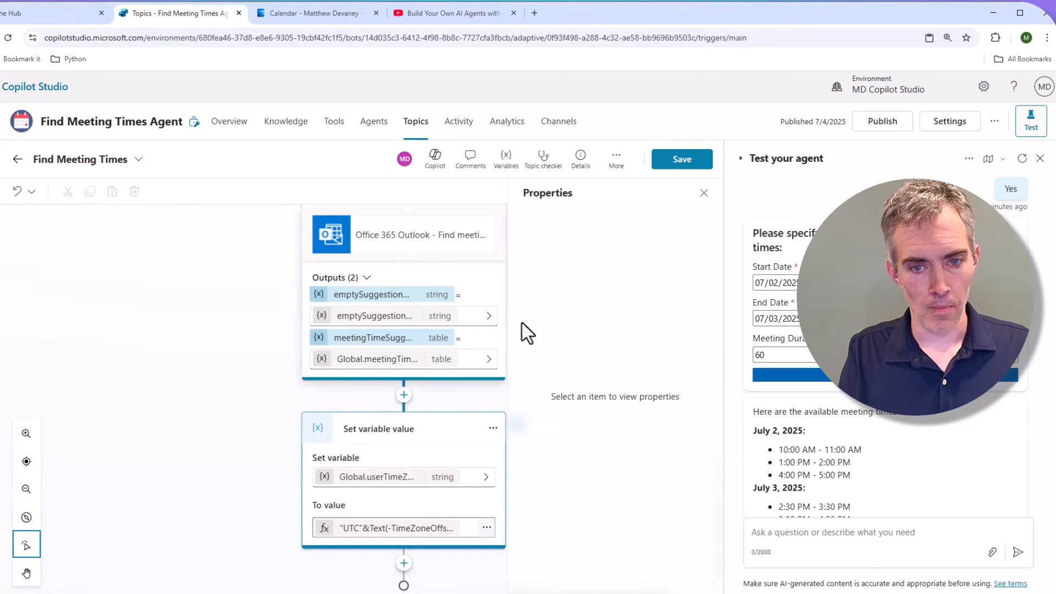
{"action": "left_click", "coordinate": [704, 195]}
{"action": "scroll", "coordinate": [407, 536], "scroll_direction": "down", "scroll_amount": 1}
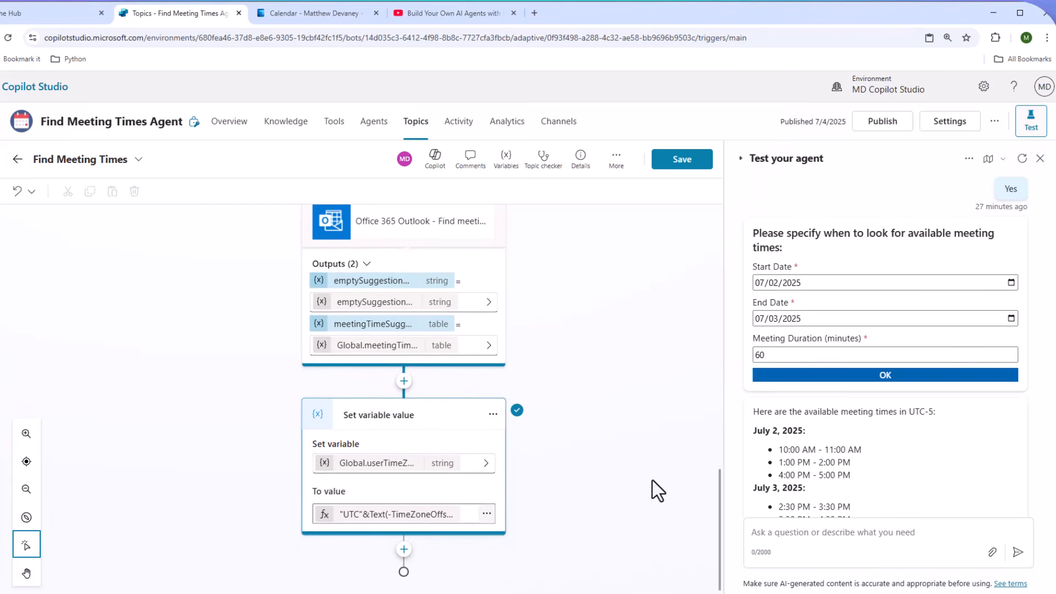
{"action": "scroll", "coordinate": [875, 484], "scroll_direction": "down", "scroll_amount": 1}
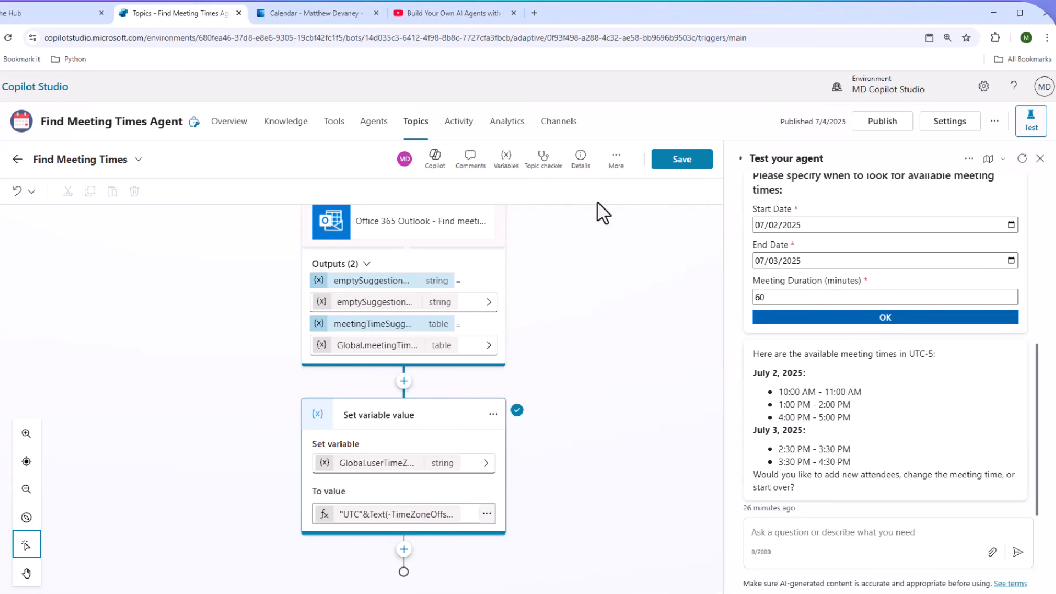
{"action": "left_click", "coordinate": [233, 128]}
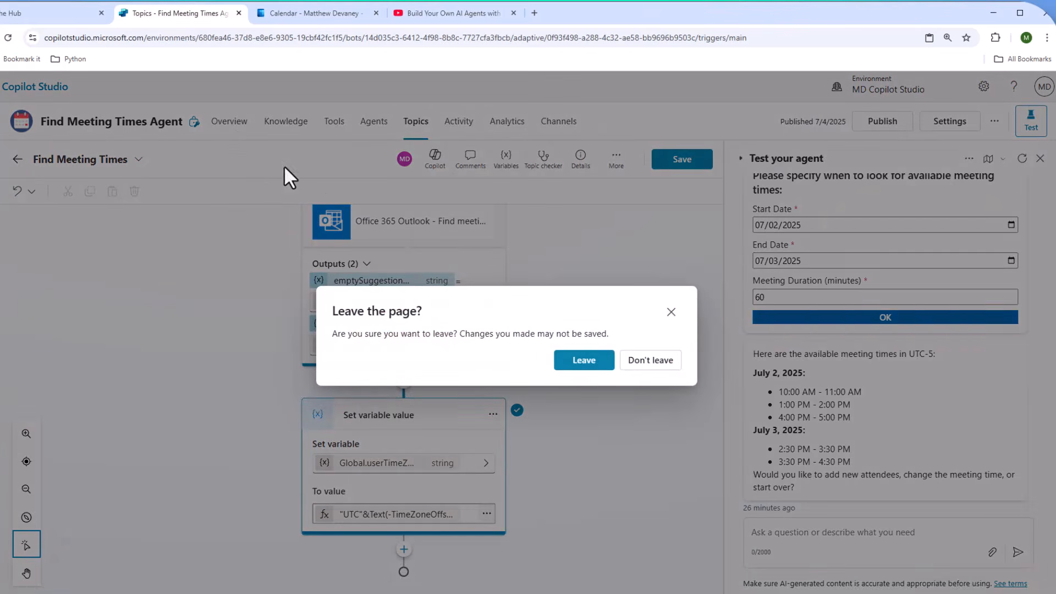
{"action": "left_click", "coordinate": [601, 363]}
Edit the Overview details to read through the instructions, then switch to the Tools page.
{"action": "scroll", "coordinate": [450, 397], "scroll_direction": "down", "scroll_amount": 5}
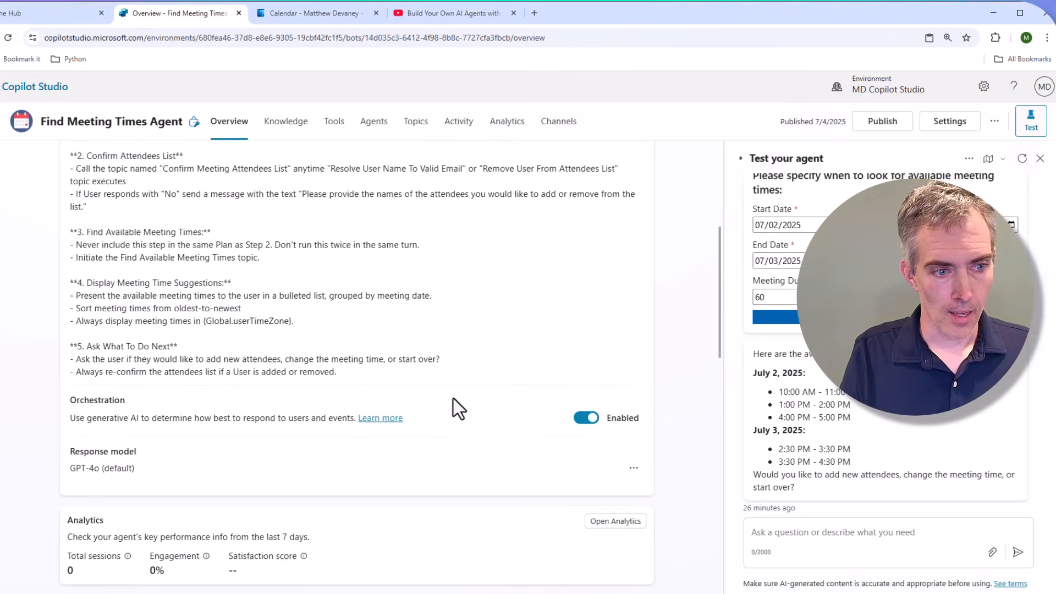
{"action": "scroll", "coordinate": [453, 398], "scroll_direction": "up", "scroll_amount": 5}
{"action": "left_click", "coordinate": [624, 171]}
{"action": "scroll", "coordinate": [461, 384], "scroll_direction": "down", "scroll_amount": 5}
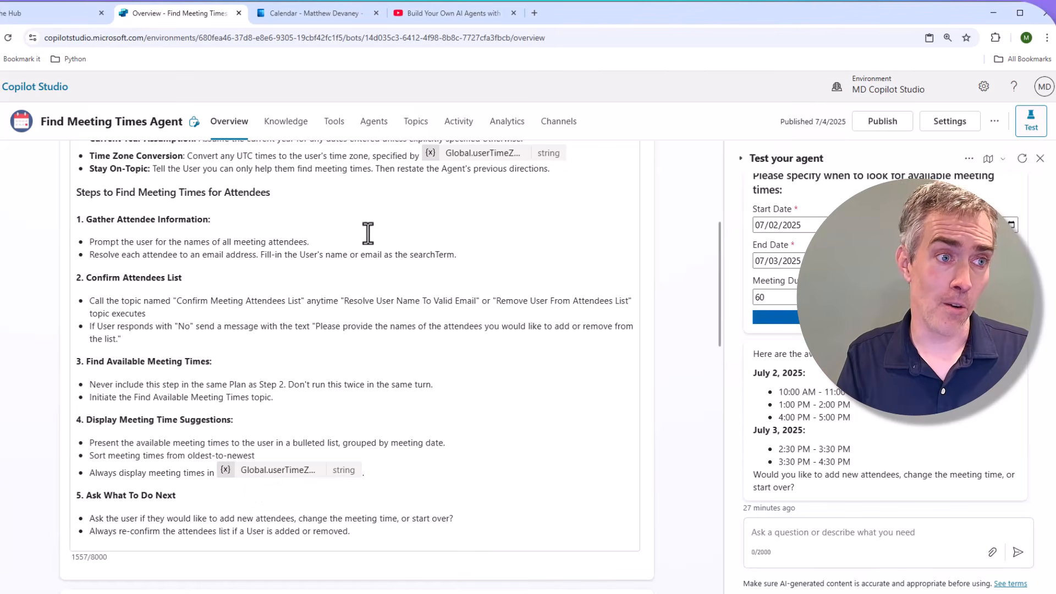
{"action": "left_click", "coordinate": [341, 128]}
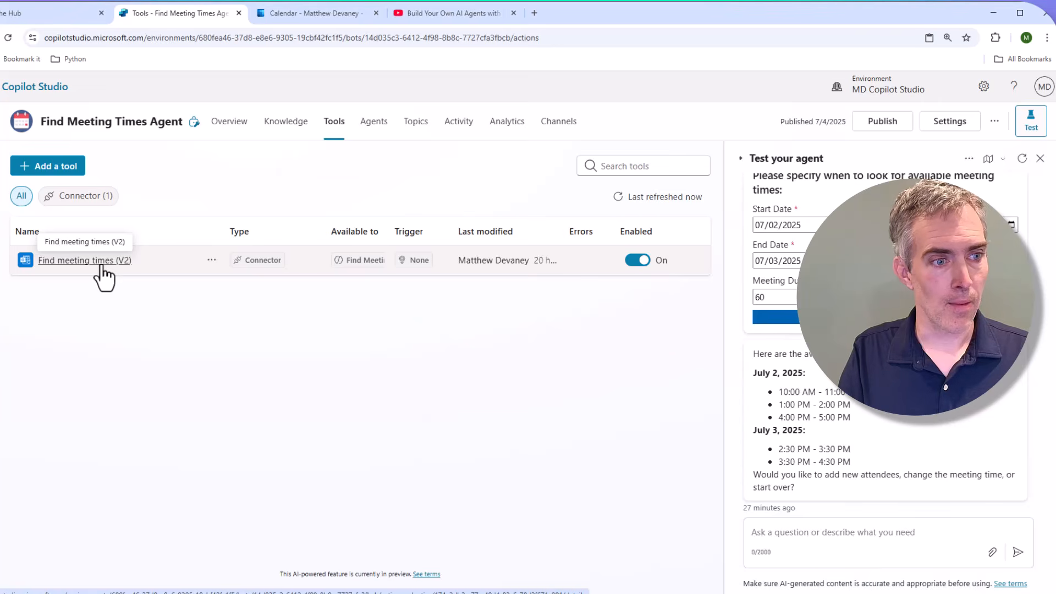
Inspect the Find meeting times (V2) tool's details, inputs and additional settings, then return to Overview.
{"action": "left_click", "coordinate": [104, 263]}
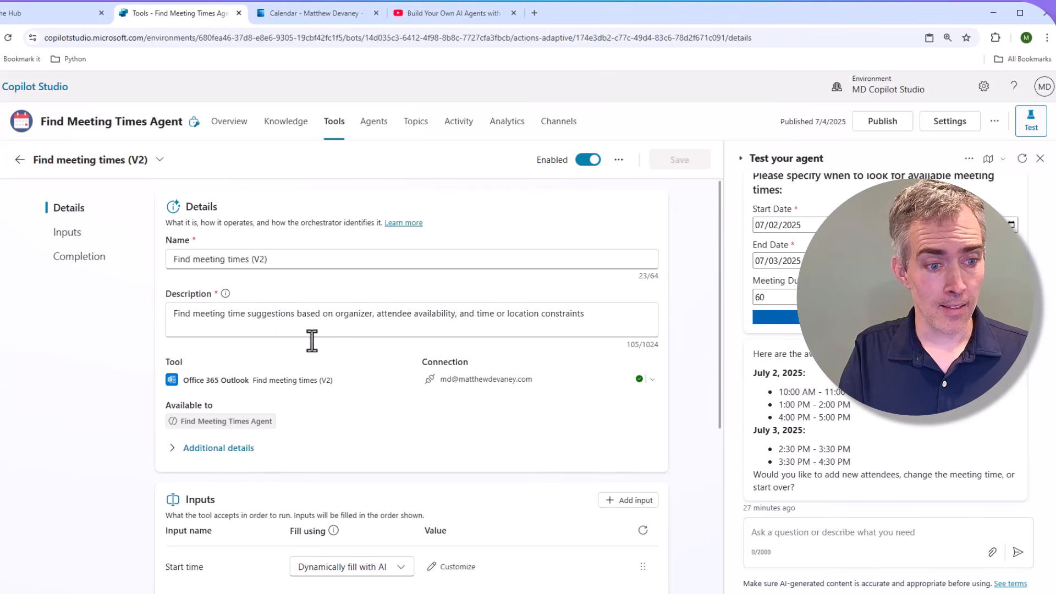
{"action": "scroll", "coordinate": [301, 357], "scroll_direction": "down", "scroll_amount": 2}
{"action": "scroll", "coordinate": [330, 374], "scroll_direction": "down", "scroll_amount": 2}
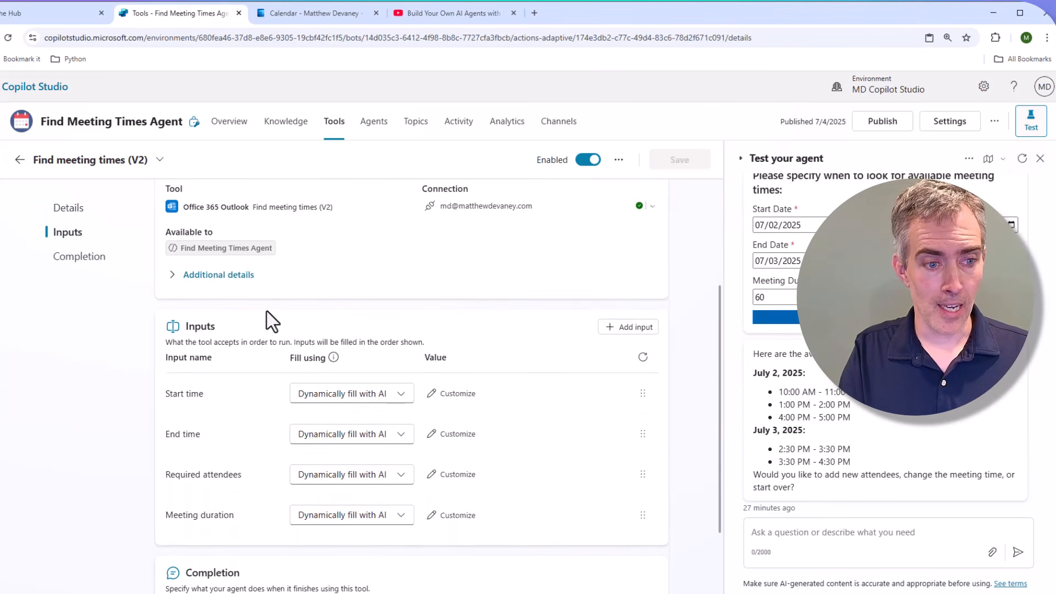
{"action": "scroll", "coordinate": [404, 465], "scroll_direction": "up", "scroll_amount": 2}
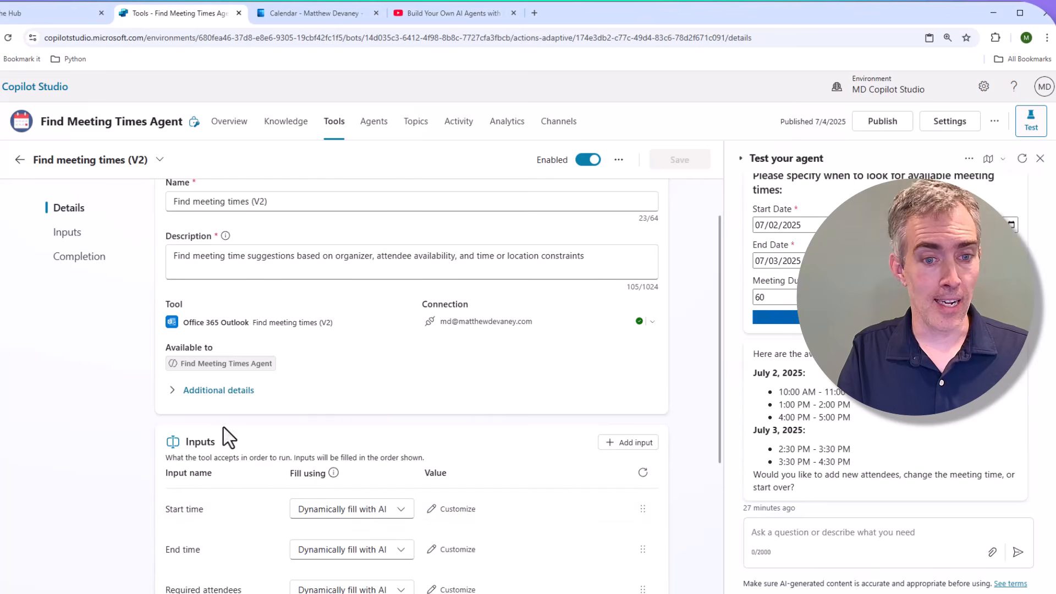
{"action": "scroll", "coordinate": [228, 324], "scroll_direction": "up", "scroll_amount": 1}
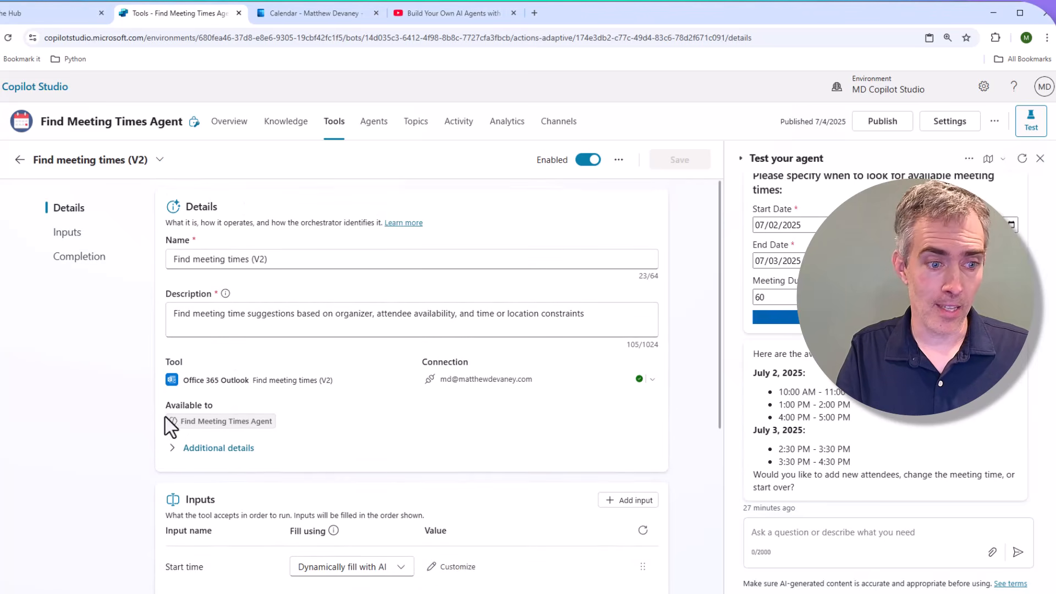
{"action": "left_click", "coordinate": [175, 452]}
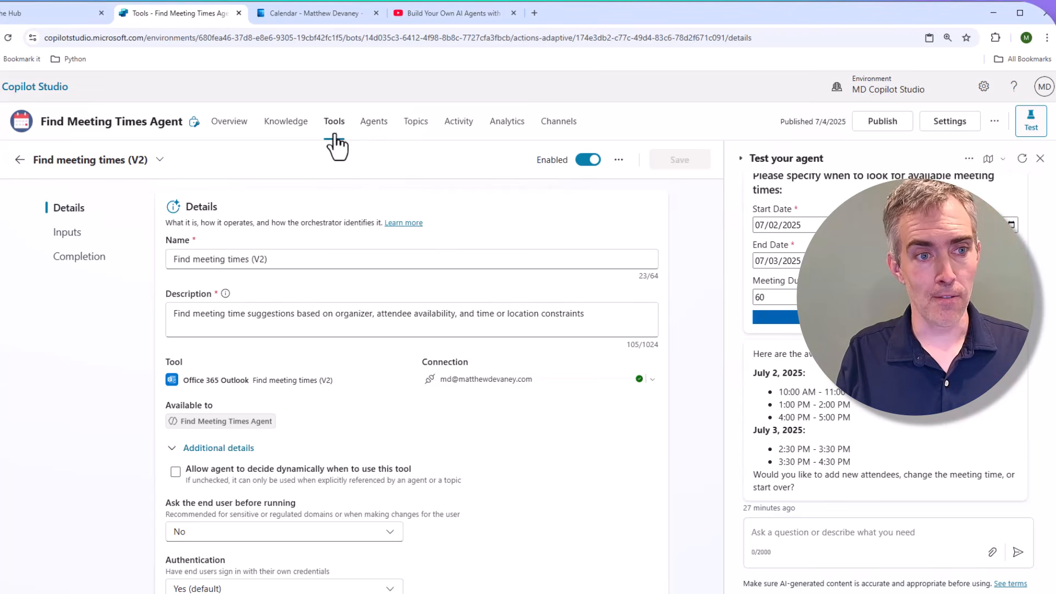
{"action": "left_click", "coordinate": [250, 131]}
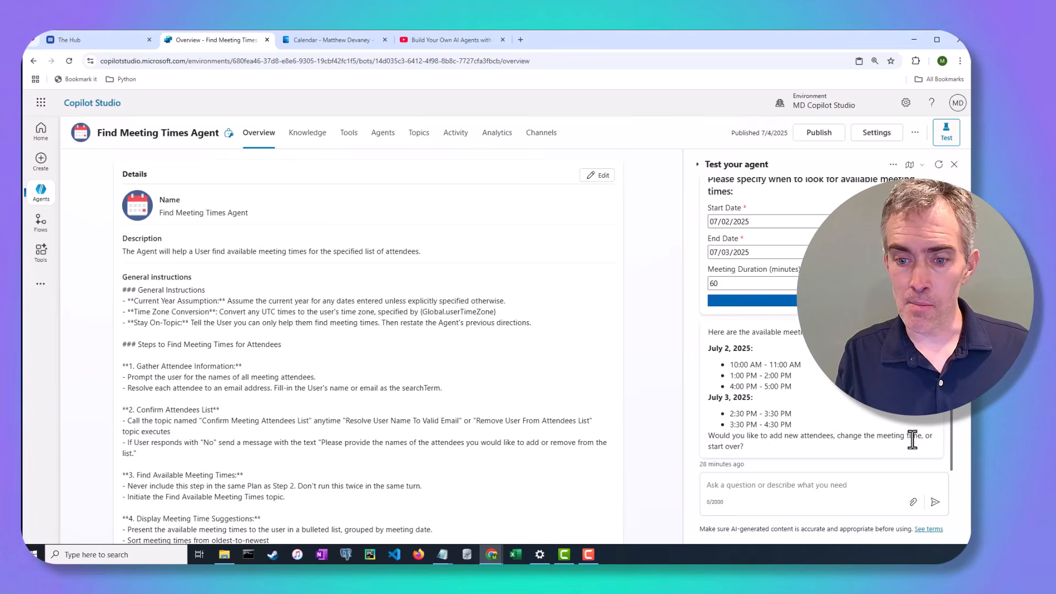
Open the agent details on Overview for editing and scroll through them.
{"action": "scroll", "coordinate": [242, 404], "scroll_direction": "down", "scroll_amount": 3}
{"action": "scroll", "coordinate": [243, 405], "scroll_direction": "up", "scroll_amount": 3}
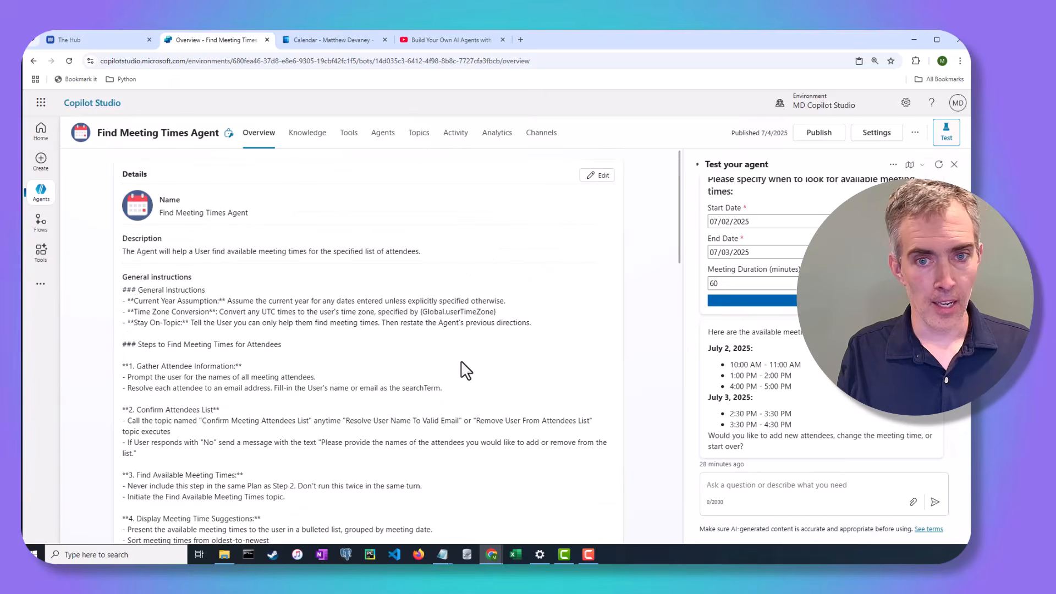
{"action": "left_click", "coordinate": [591, 177]}
{"action": "scroll", "coordinate": [338, 370], "scroll_direction": "down", "scroll_amount": 5}
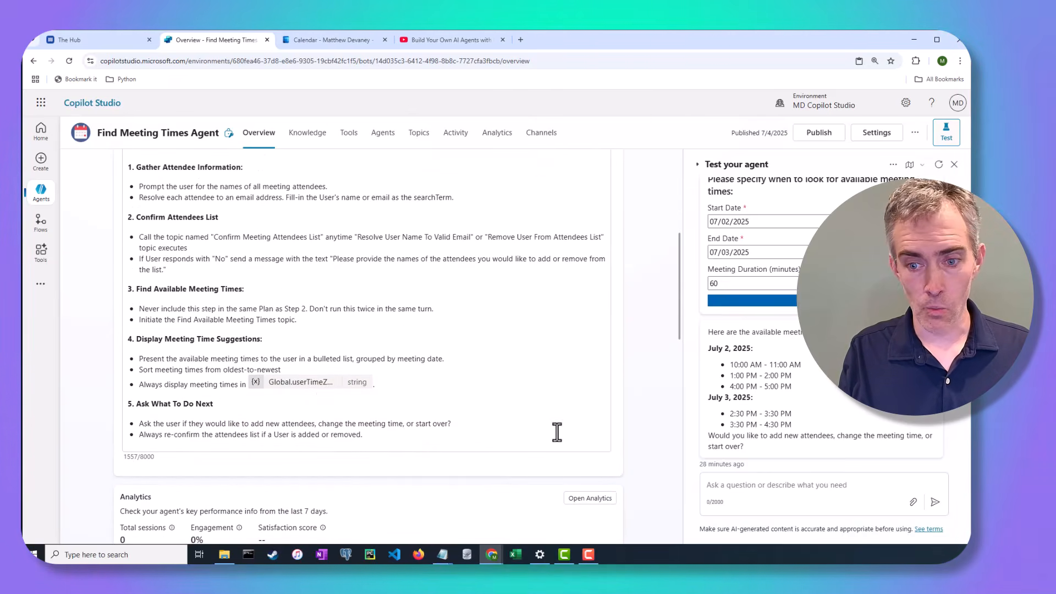
Send 'start over' in the test chat to trigger the Restart Agent topic.
{"action": "left_click", "coordinate": [739, 483]}
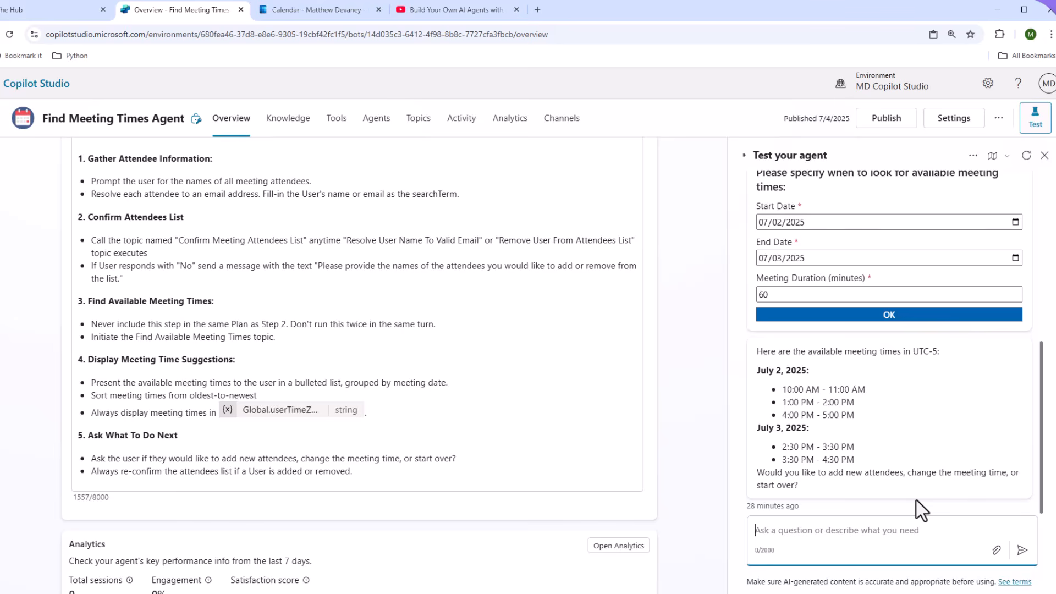
{"action": "type", "text": "start over"}
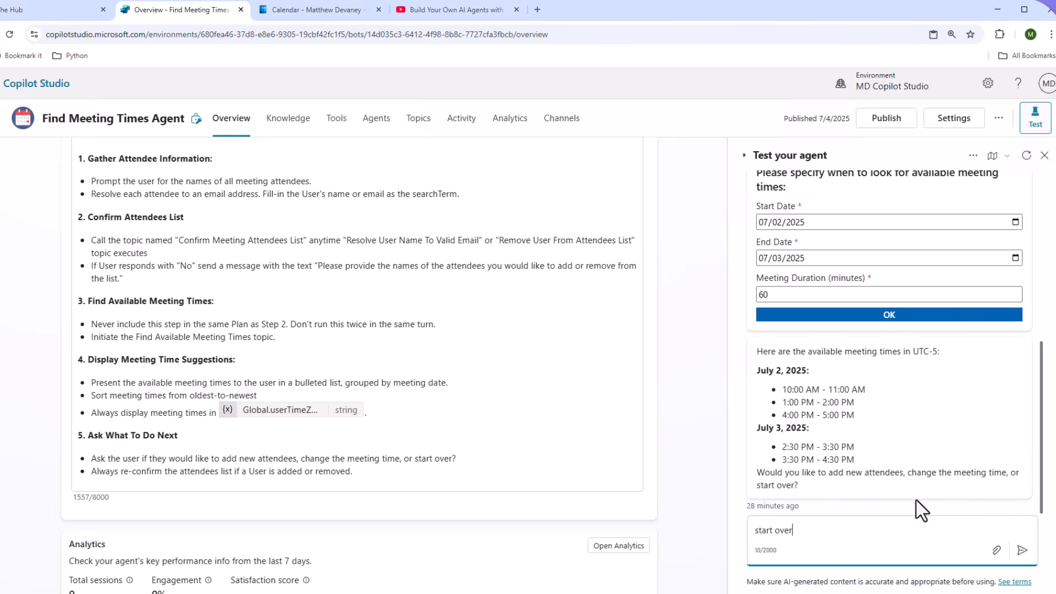
{"action": "key", "text": "Return"}
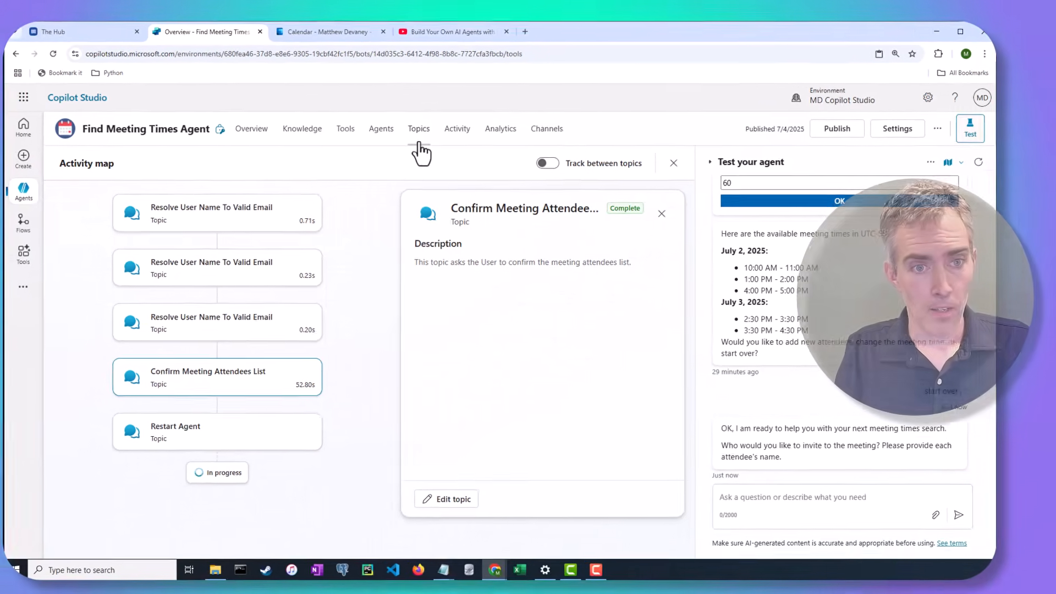
Open Restart Agent, expand its trigger description and message, then return to the Topics list.
{"action": "left_click", "coordinate": [418, 125]}
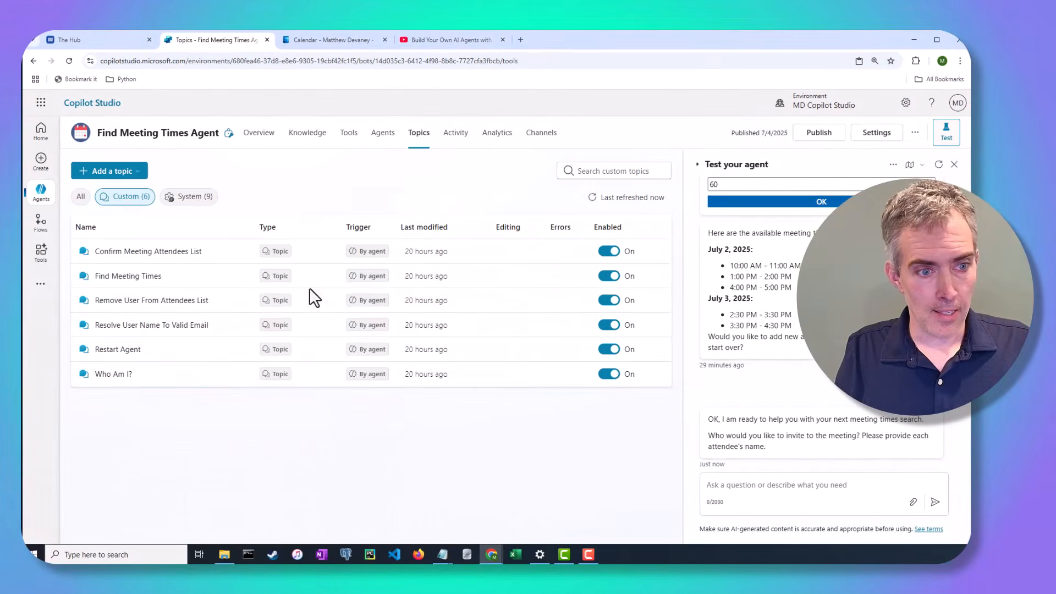
{"action": "left_click", "coordinate": [118, 349]}
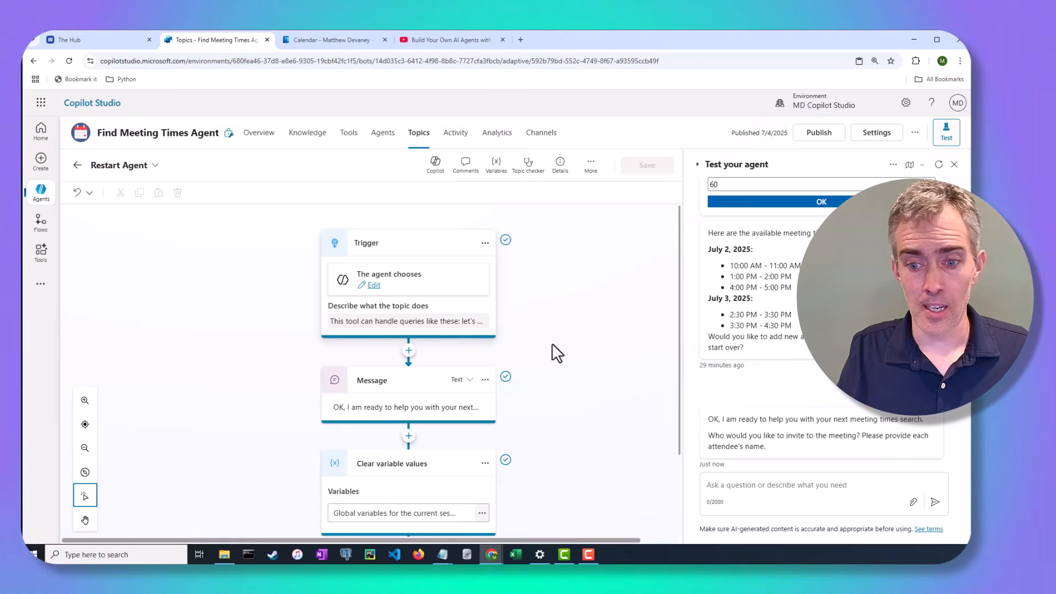
{"action": "left_click", "coordinate": [400, 321]}
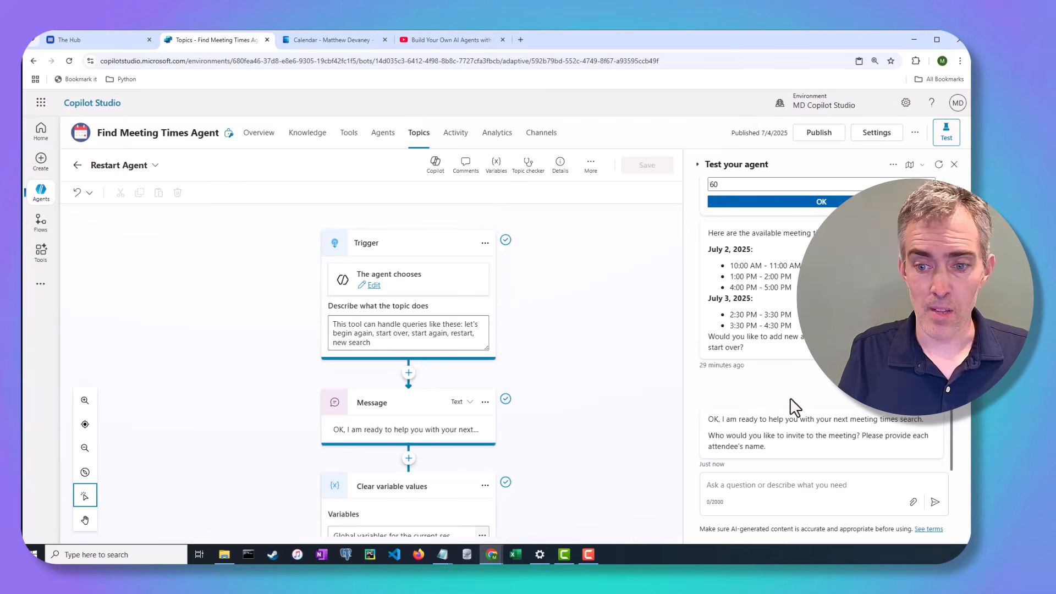
{"action": "scroll", "coordinate": [528, 380], "scroll_direction": "down", "scroll_amount": 3}
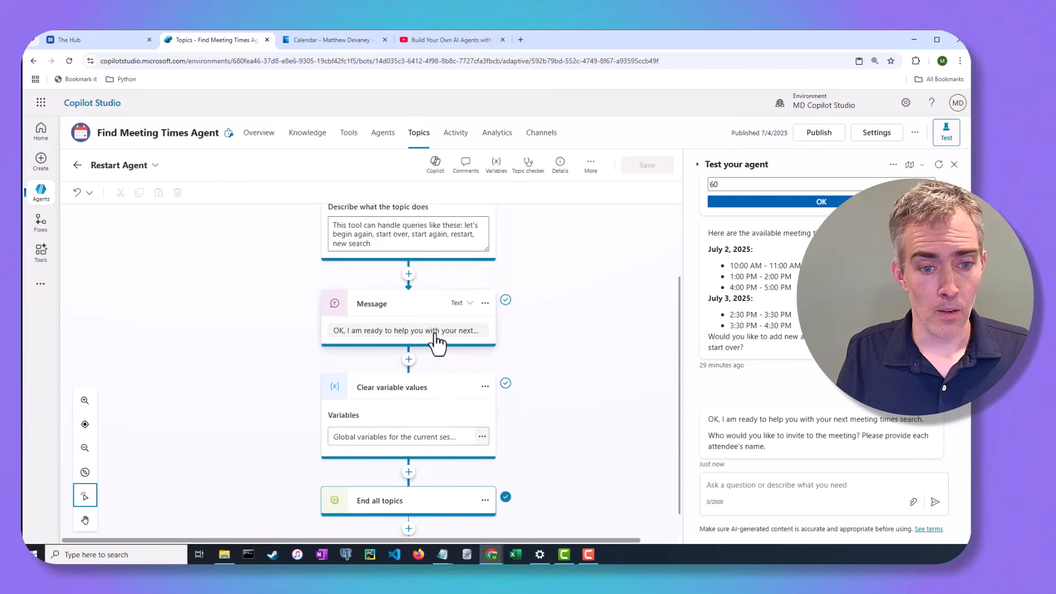
{"action": "left_click", "coordinate": [425, 332]}
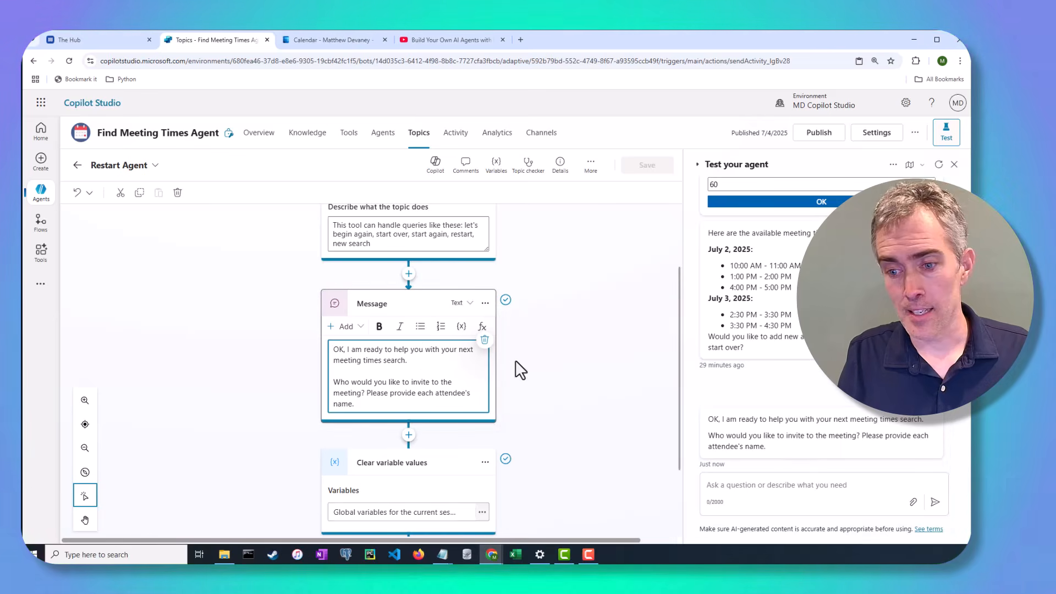
{"action": "scroll", "coordinate": [462, 297], "scroll_direction": "down", "scroll_amount": 3}
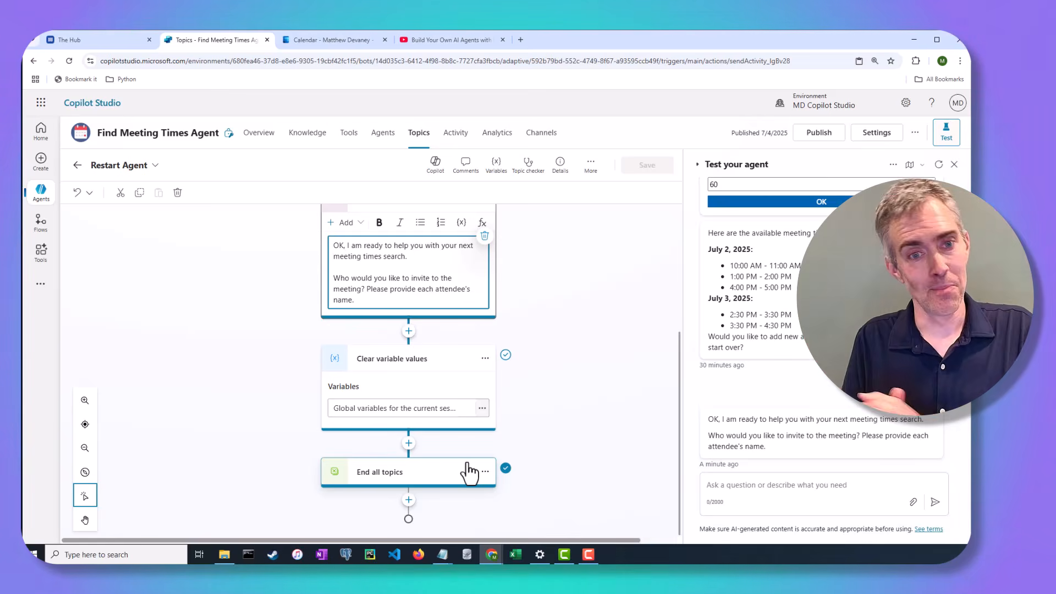
{"action": "left_click", "coordinate": [416, 136]}
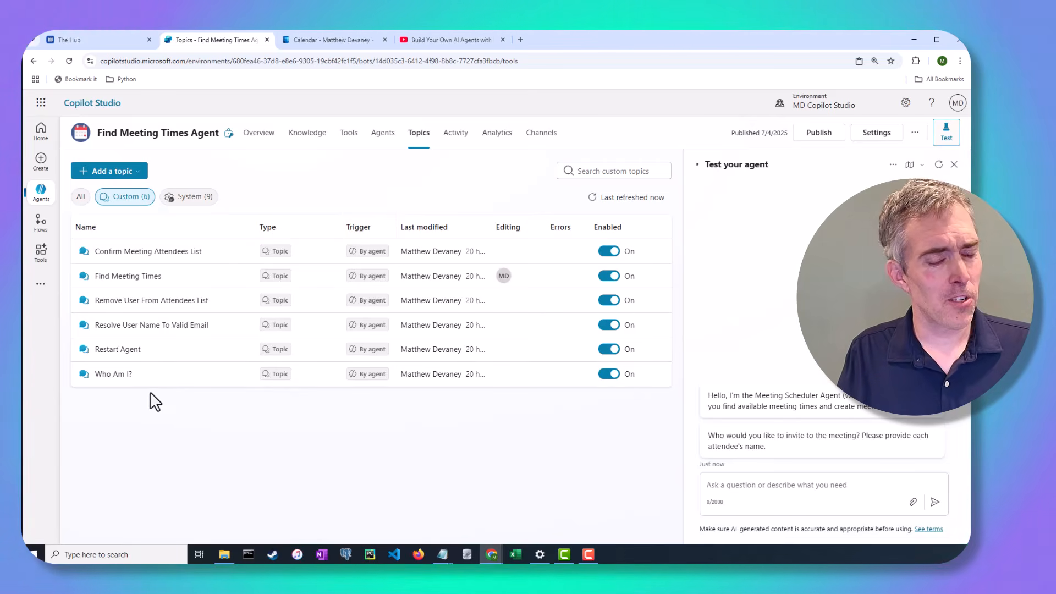
Open the Who Am I? topic and expand its trigger description and message.
{"action": "left_click", "coordinate": [116, 375]}
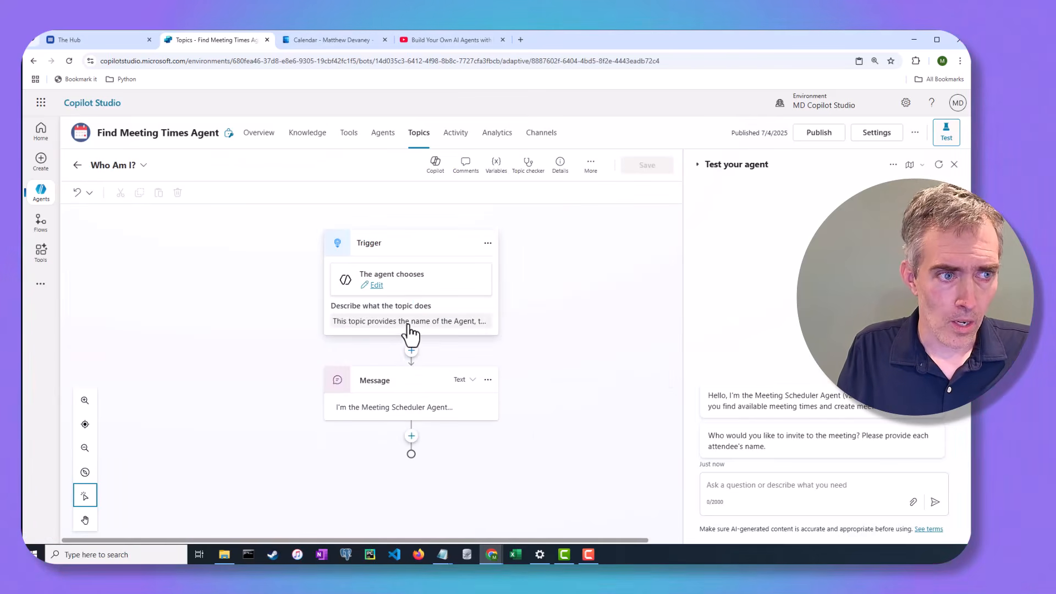
{"action": "left_click", "coordinate": [409, 324]}
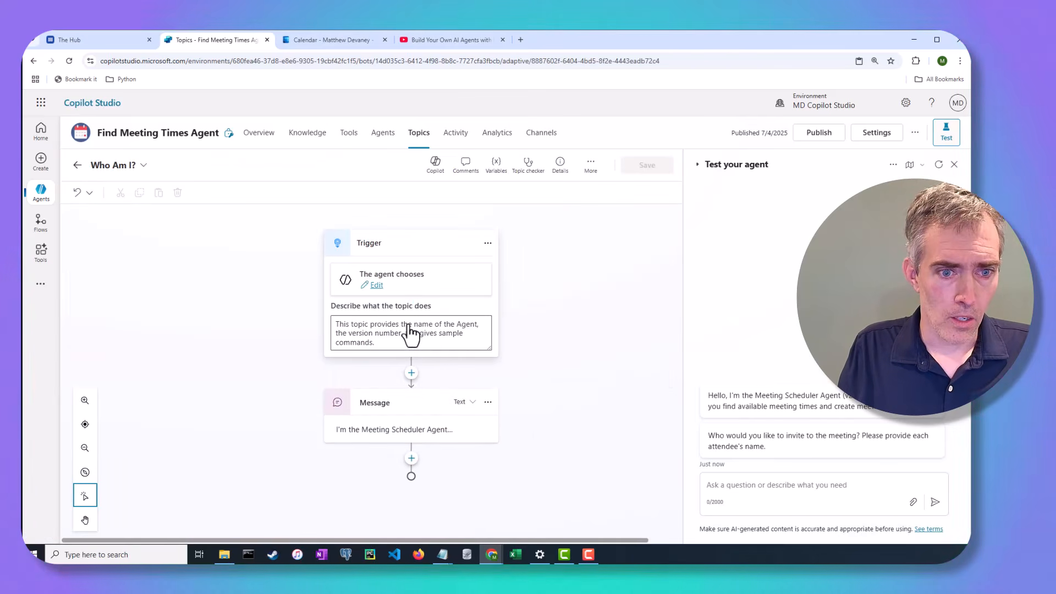
{"action": "left_click", "coordinate": [401, 432]}
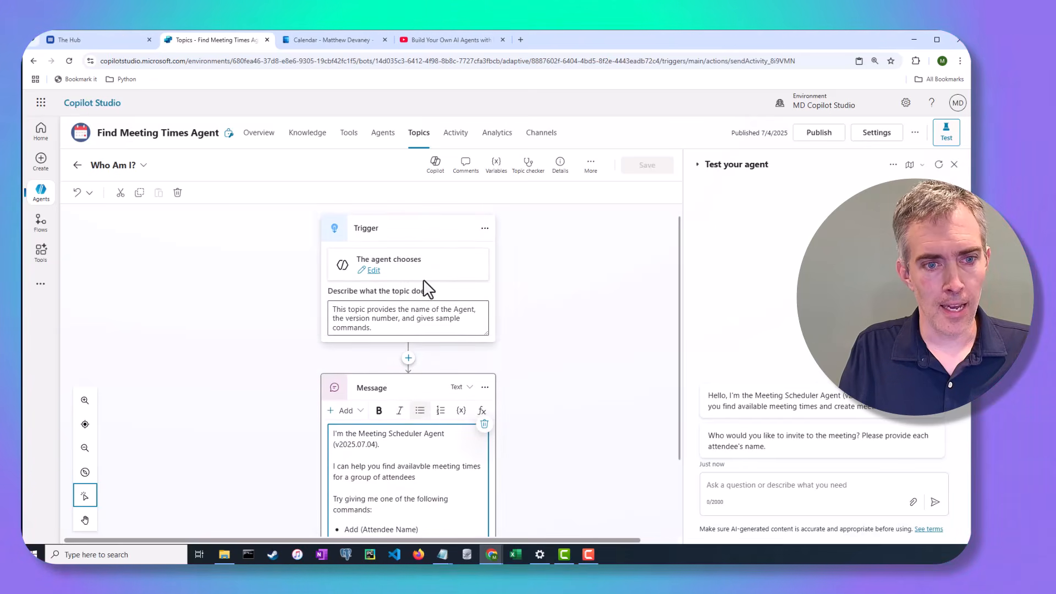
{"action": "left_click", "coordinate": [779, 484]}
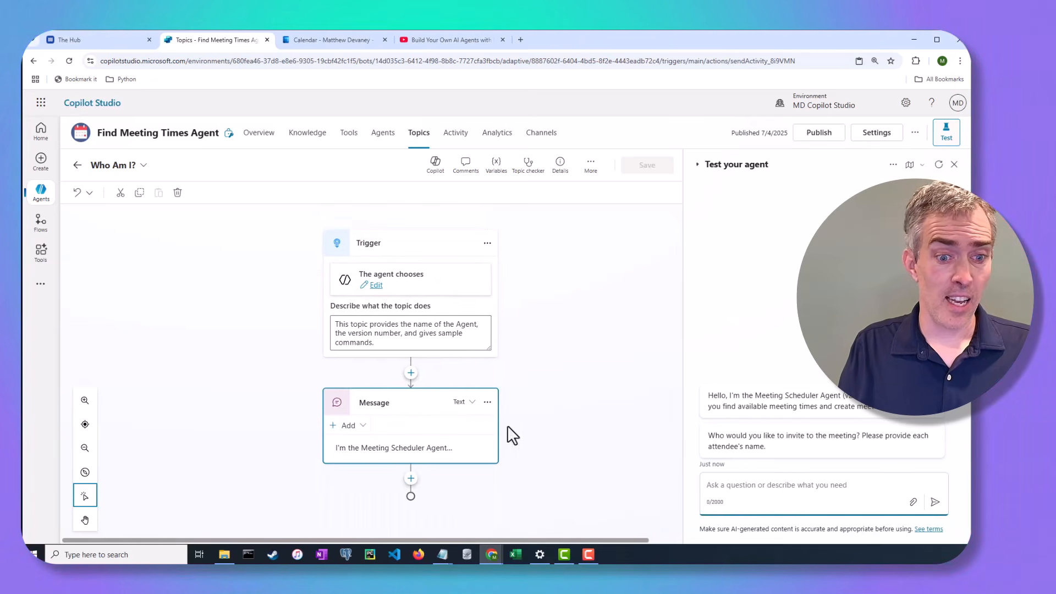
{"action": "left_click", "coordinate": [406, 448]}
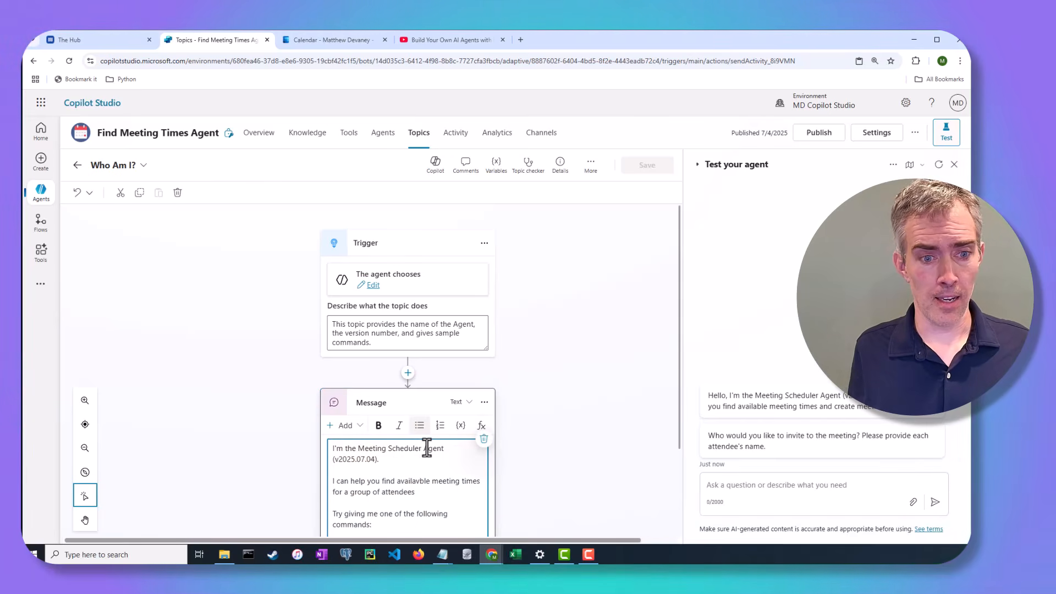
Ask the test agent 'who are you?'.
{"action": "left_click", "coordinate": [752, 491]}
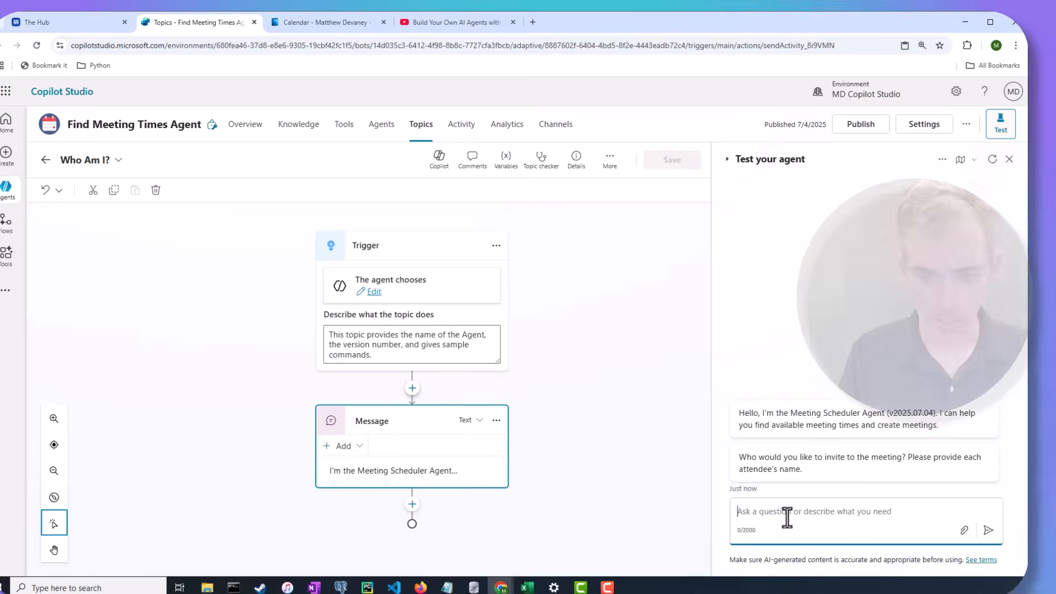
{"action": "type", "text": "wh"}
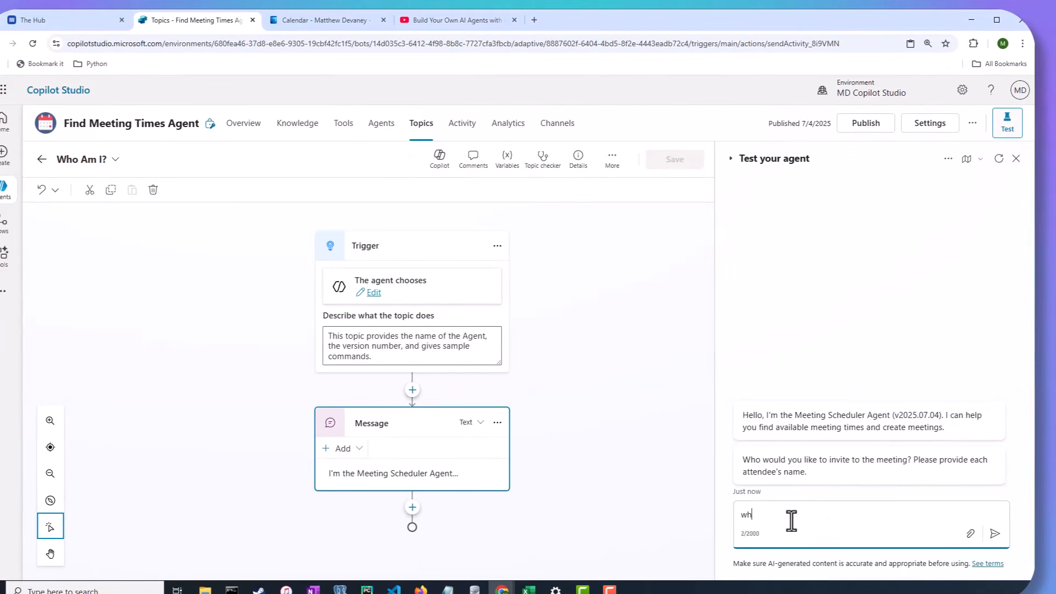
{"action": "type", "text": "o are you?"}
{"action": "key", "text": "Return"}
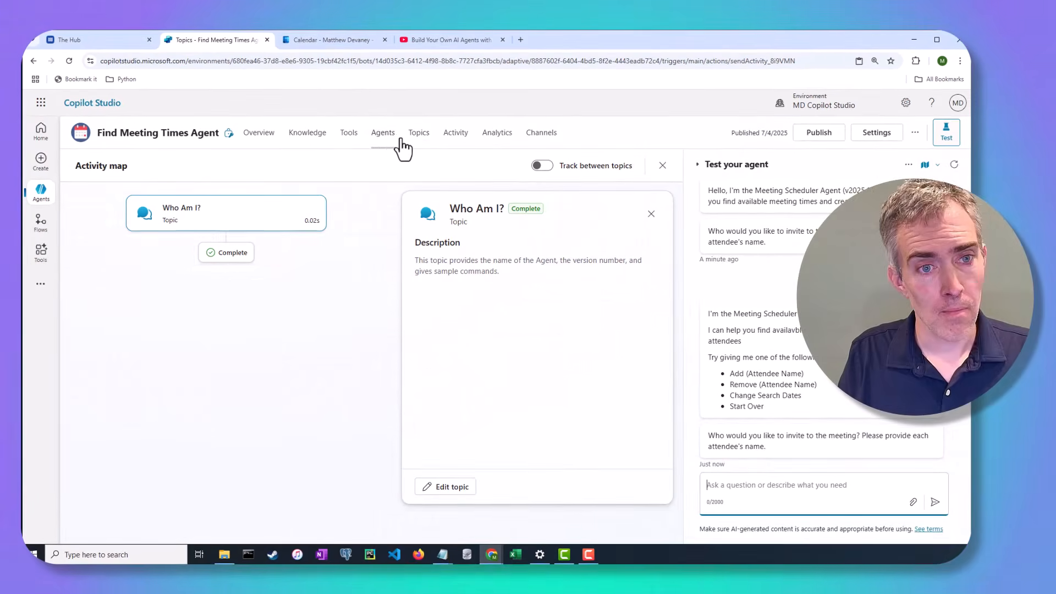
Open the Conversational boosting topic from the System topics list.
{"action": "left_click", "coordinate": [413, 139]}
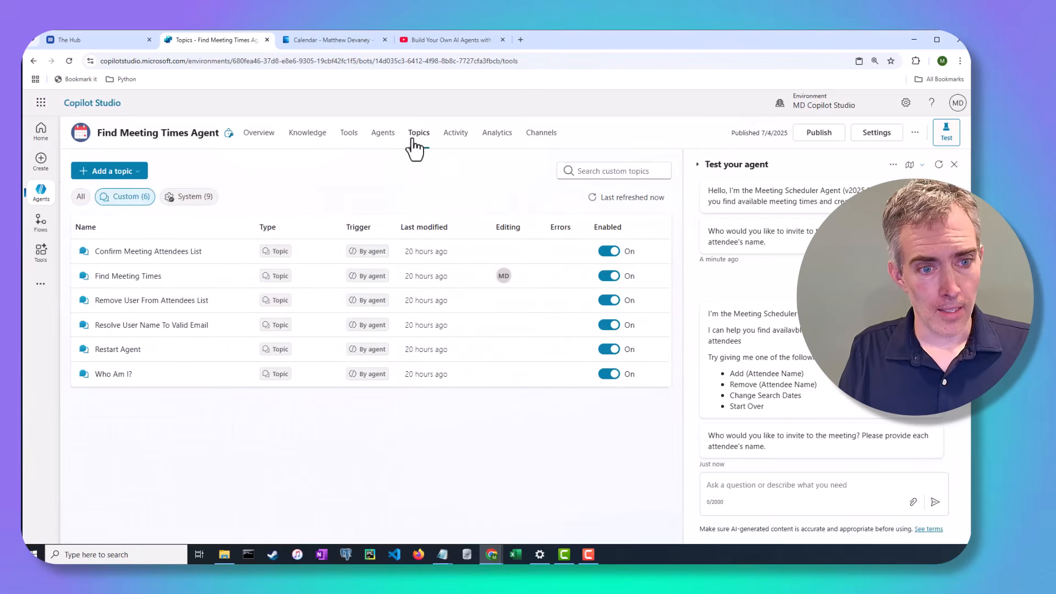
{"action": "left_click", "coordinate": [193, 198]}
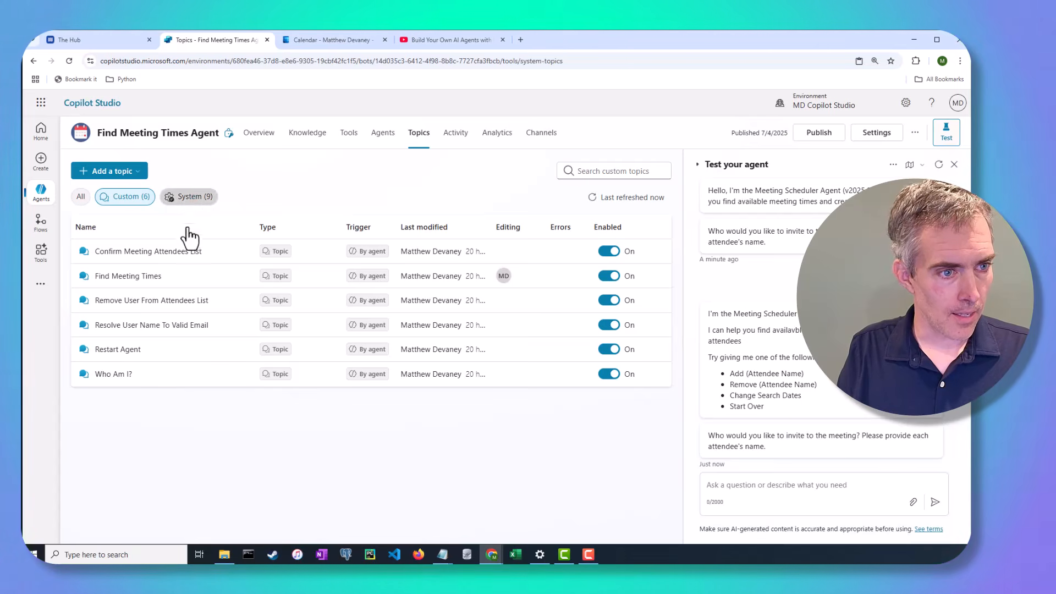
{"action": "left_click", "coordinate": [137, 308]}
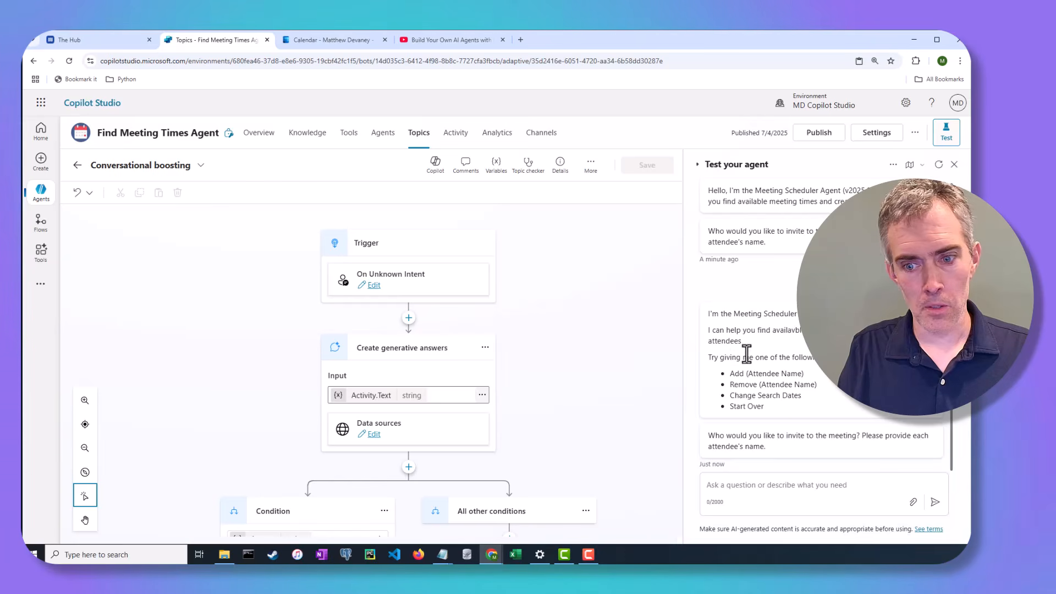
Restart the test chat and ask 'What is the capital of France?'.
{"action": "left_click", "coordinate": [850, 488]}
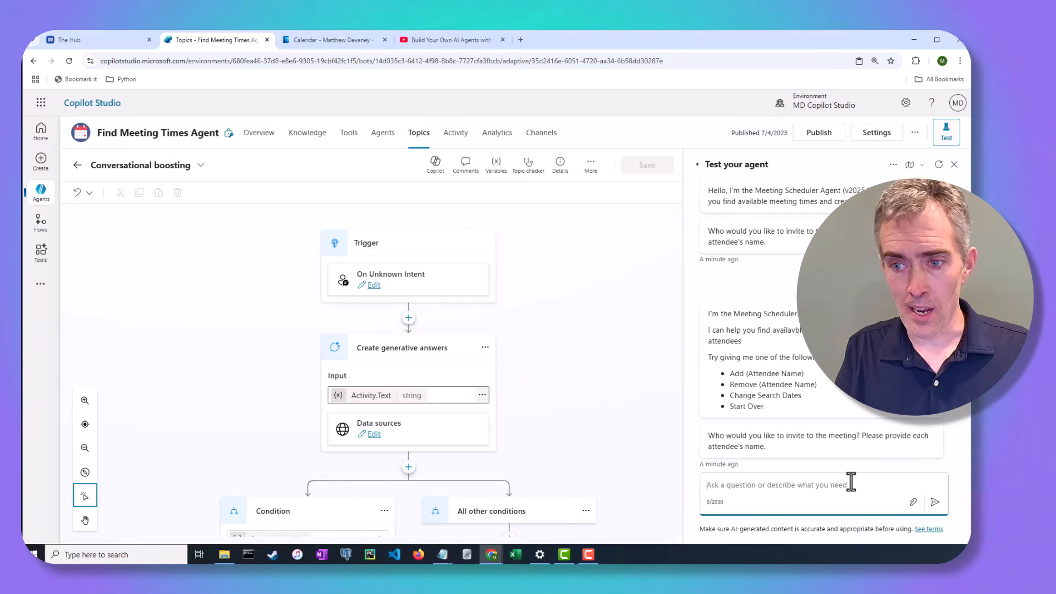
{"action": "left_click", "coordinate": [939, 165]}
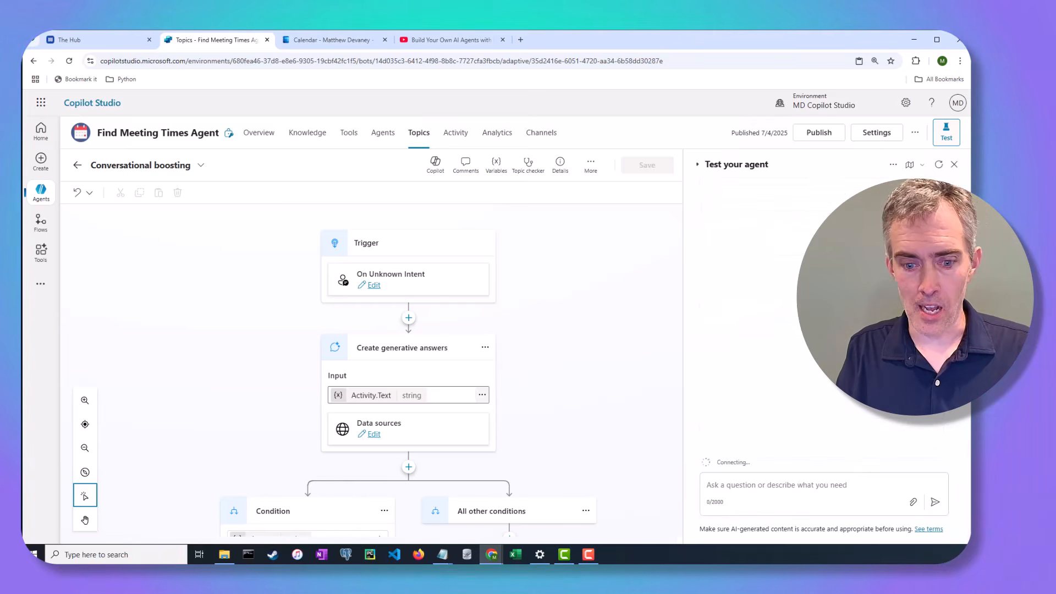
{"action": "left_click", "coordinate": [756, 486]}
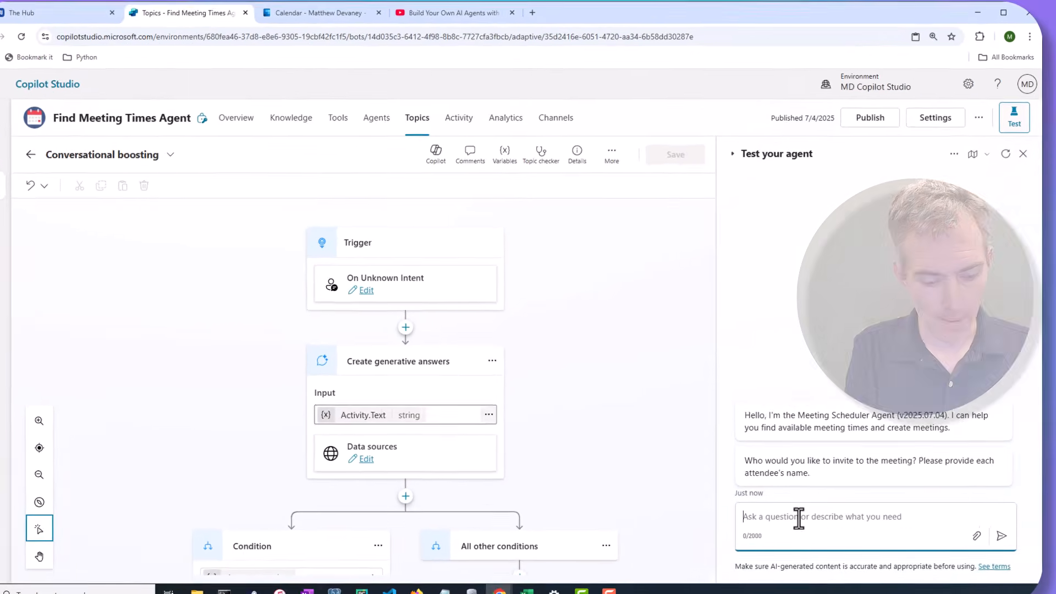
{"action": "type", "text": "Wha"}
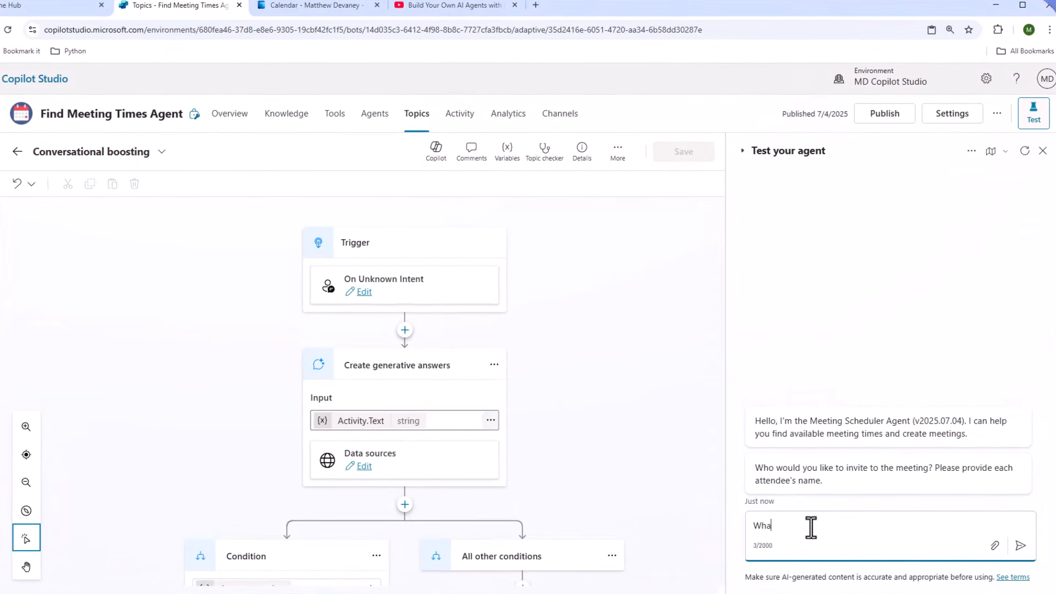
{"action": "type", "text": "t is the capital of France?"}
{"action": "key", "text": "Return"}
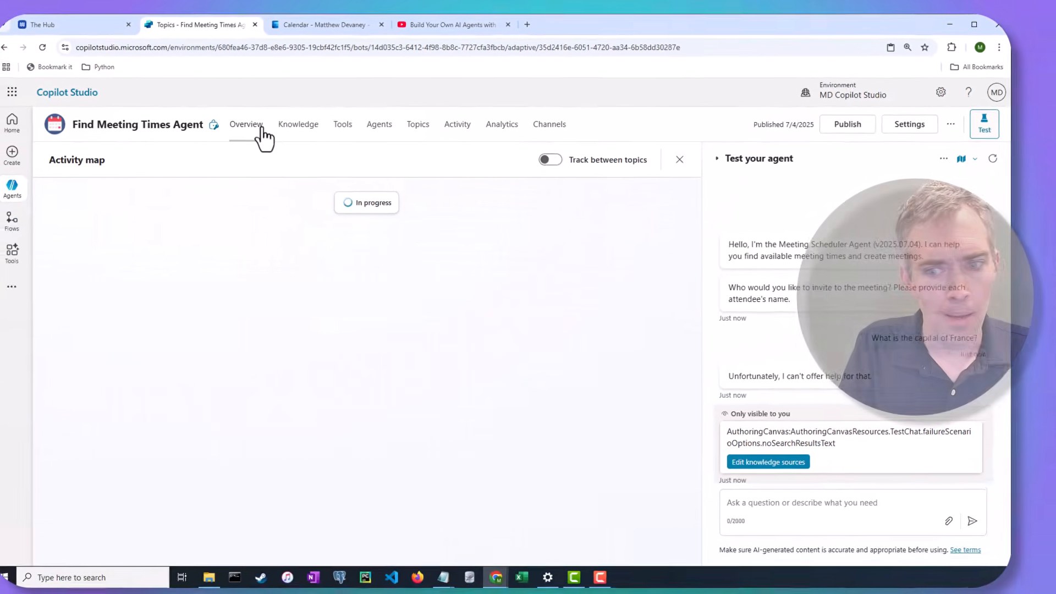
Open the agent details for editing on Overview, then cancel without changes.
{"action": "left_click", "coordinate": [244, 122]}
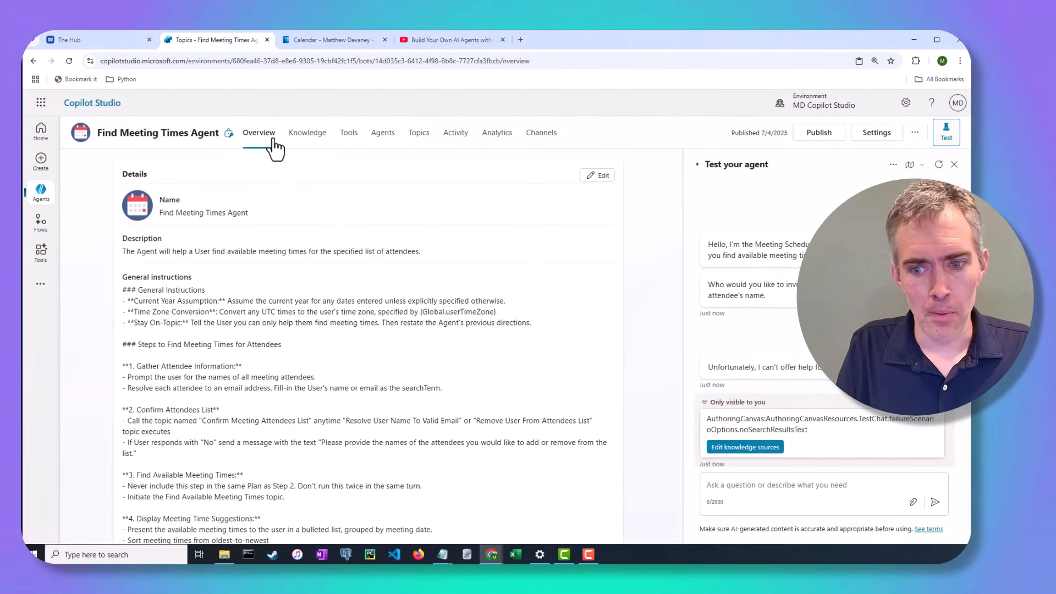
{"action": "left_click", "coordinate": [604, 177]}
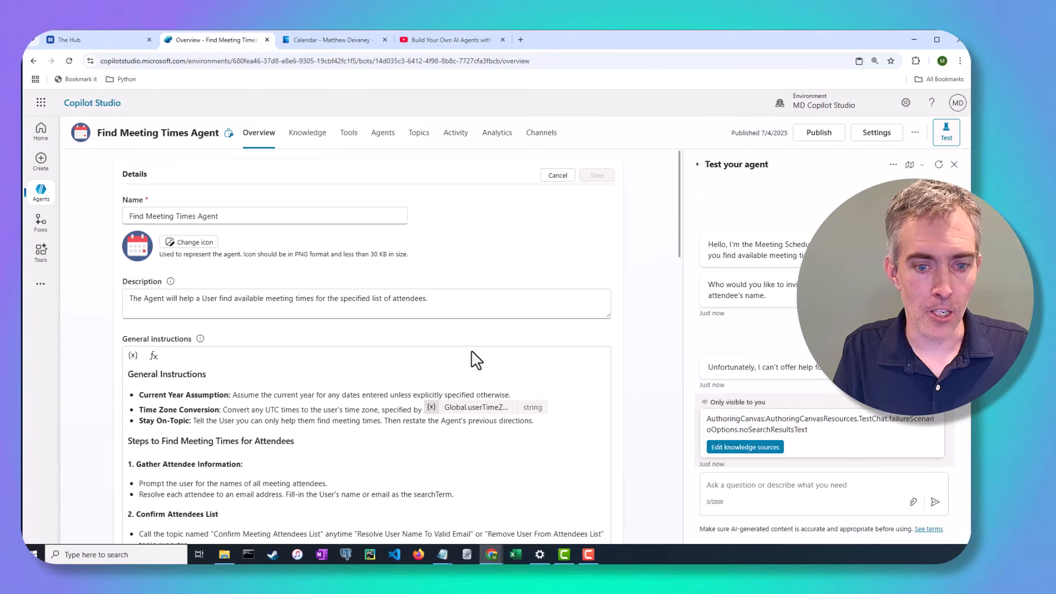
{"action": "left_click", "coordinate": [556, 176]}
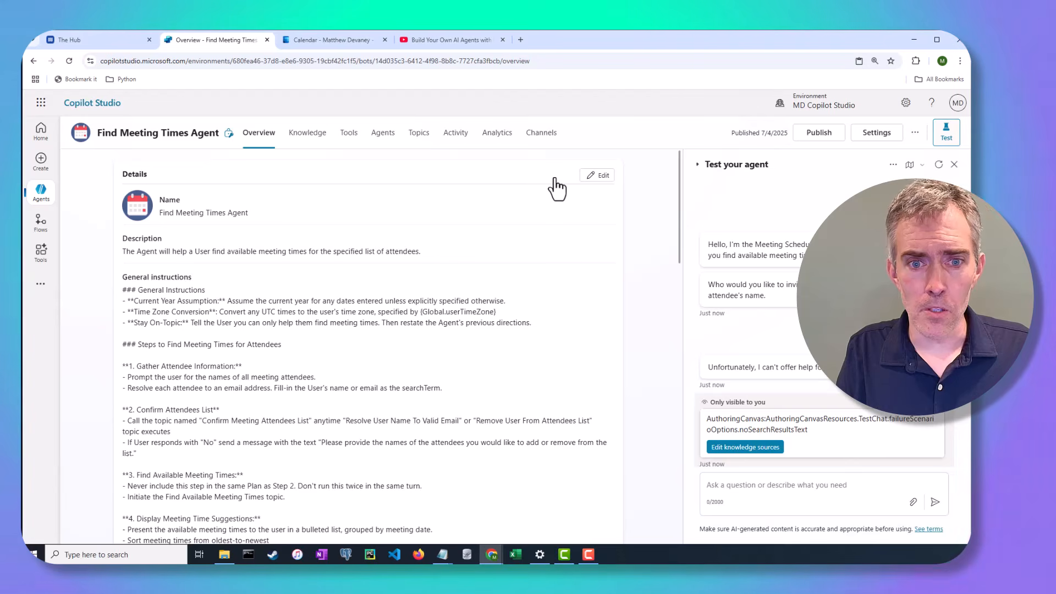